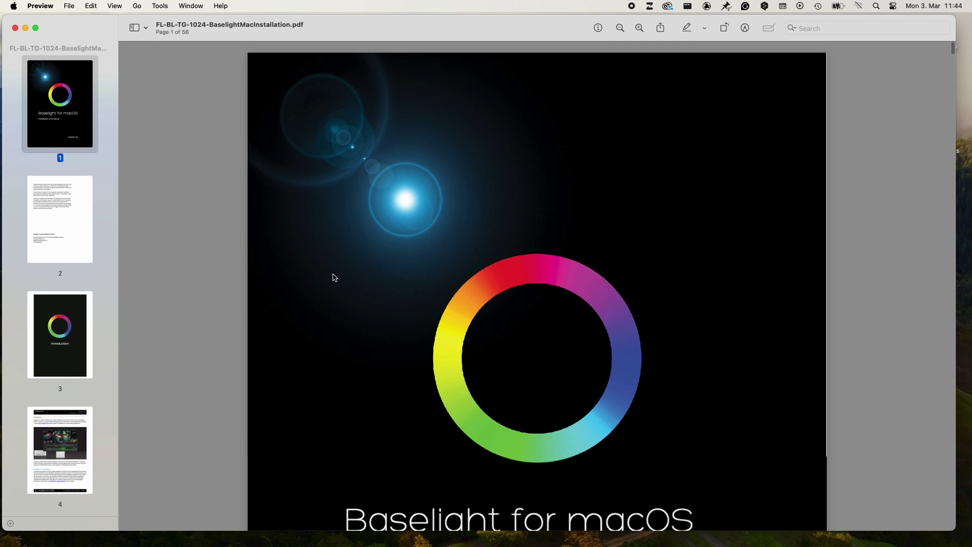
{"action": "scroll", "coordinate": [61, 228], "scroll_direction": "down", "scroll_amount": 5}
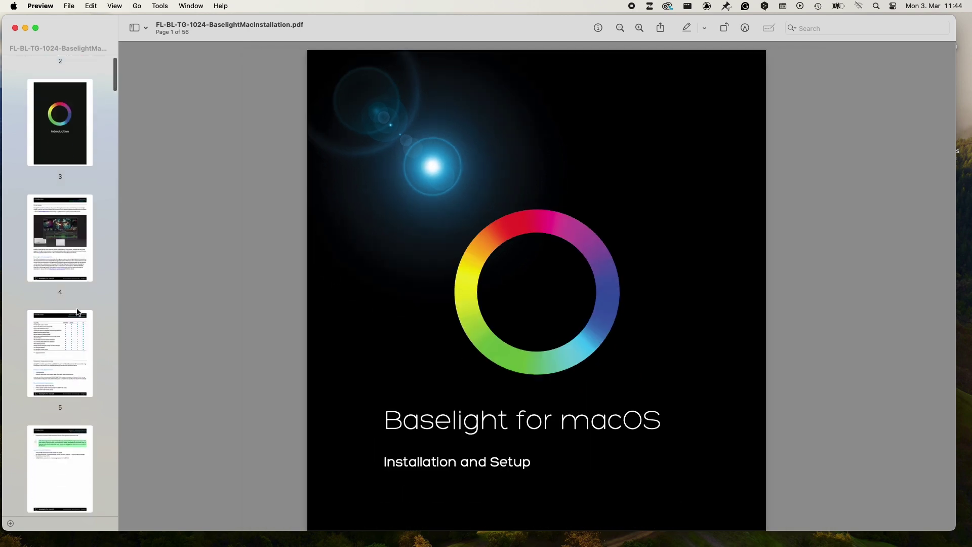
Page the Baselight macOS guide in Preview to pages 5, 23 and 24
{"action": "left_click", "coordinate": [67, 261]}
{"action": "left_click", "coordinate": [66, 364]}
{"action": "scroll", "coordinate": [69, 395], "scroll_direction": "down", "scroll_amount": 3}
{"action": "scroll", "coordinate": [70, 418], "scroll_direction": "down", "scroll_amount": 5}
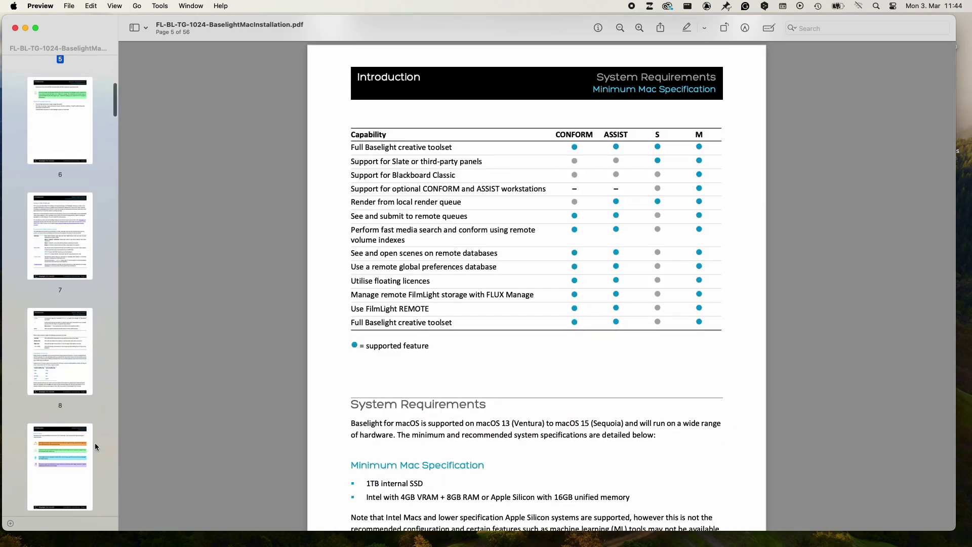
{"action": "scroll", "coordinate": [95, 443], "scroll_direction": "down", "scroll_amount": 5}
{"action": "scroll", "coordinate": [73, 464], "scroll_direction": "down", "scroll_amount": 3}
{"action": "scroll", "coordinate": [74, 464], "scroll_direction": "down", "scroll_amount": 3}
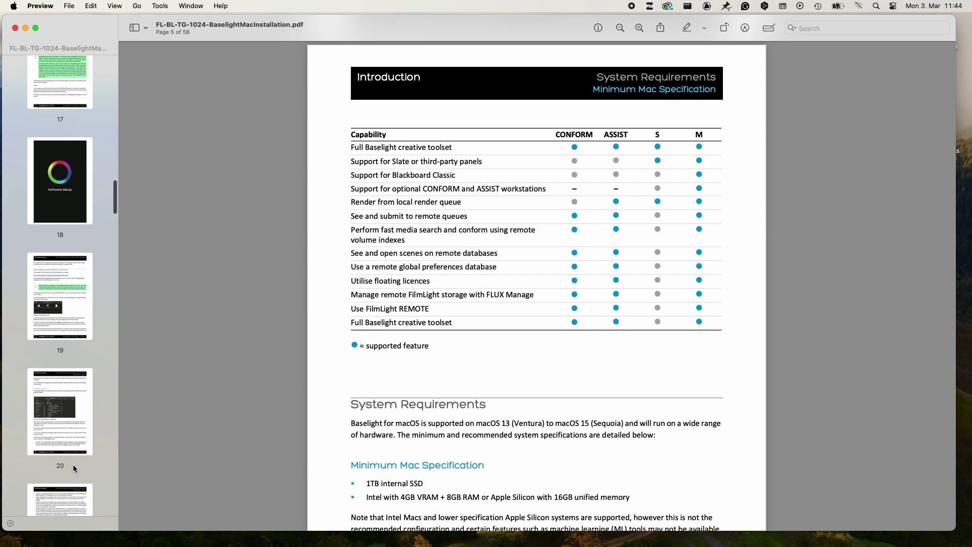
{"action": "scroll", "coordinate": [73, 465], "scroll_direction": "down", "scroll_amount": 3}
{"action": "scroll", "coordinate": [64, 380], "scroll_direction": "down", "scroll_amount": 2}
{"action": "left_click", "coordinate": [61, 292]}
{"action": "left_click", "coordinate": [55, 423]}
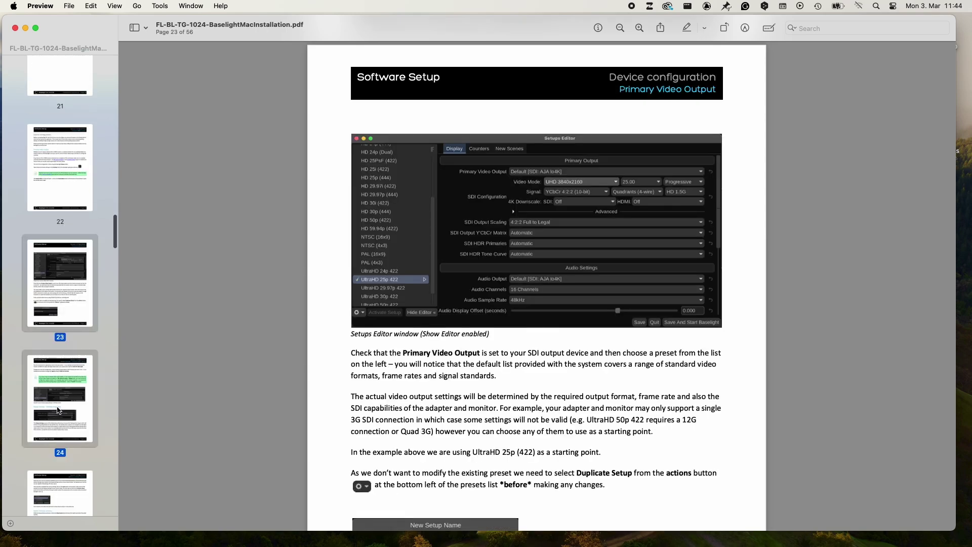
{"action": "scroll", "coordinate": [547, 415], "scroll_direction": "down", "scroll_amount": 5}
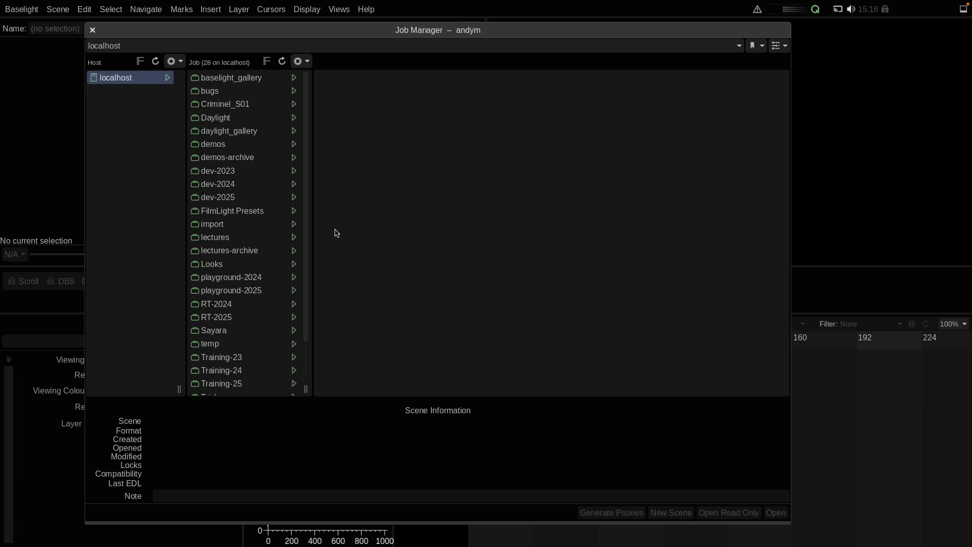
Add a job named Takeaway to the localhost job list in Job Manager
{"action": "right_click", "coordinate": [231, 236]}
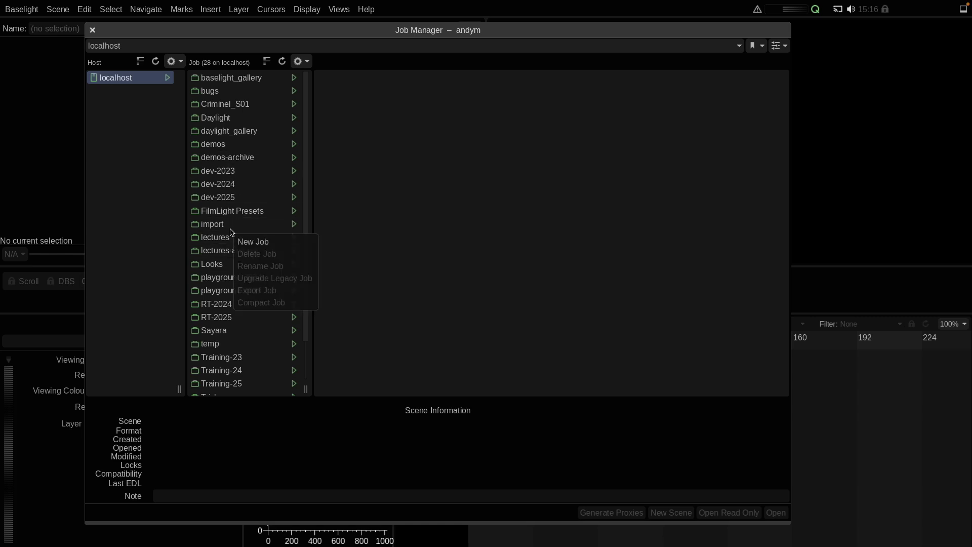
{"action": "left_click", "coordinate": [260, 243]}
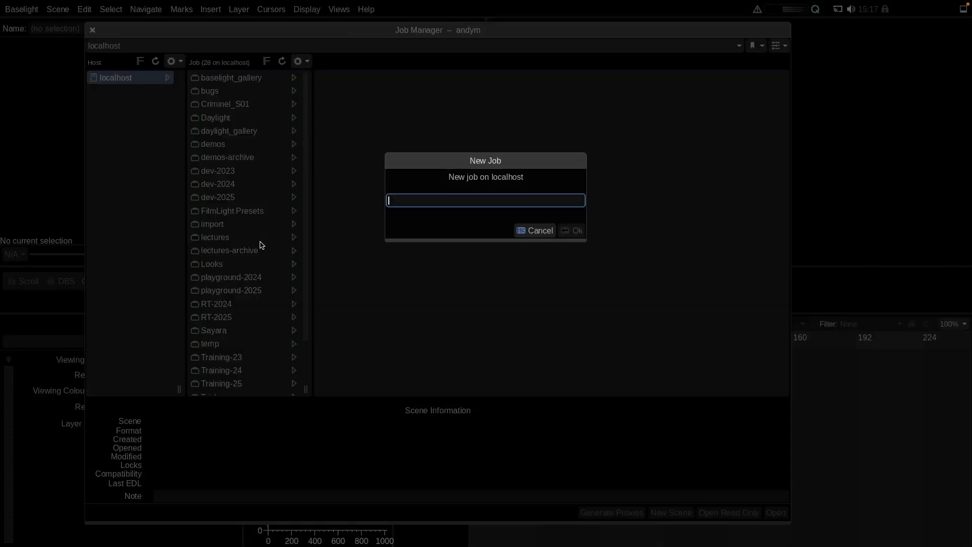
{"action": "type", "text": "Takeaway"}
{"action": "key", "text": "Return"}
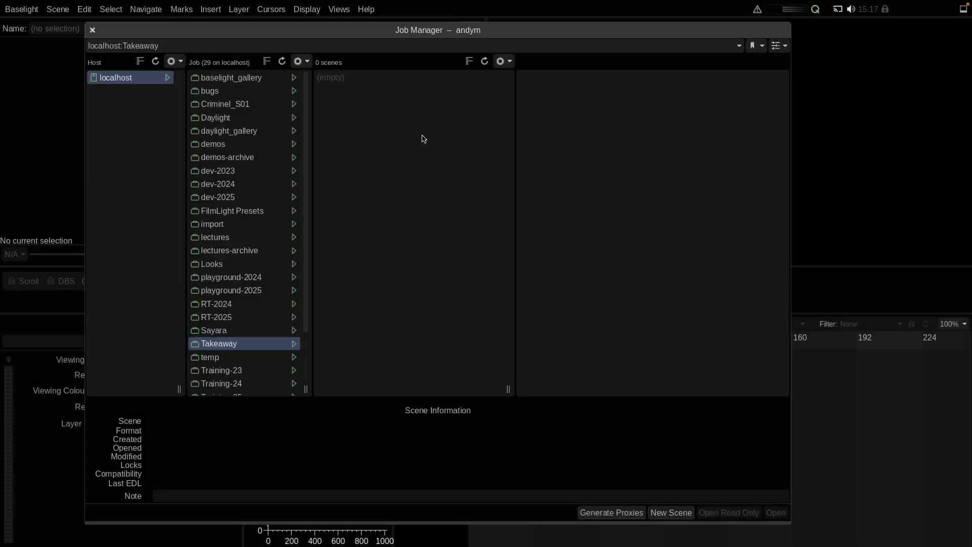
Add scene conform01 to Takeaway, based on the FilmLight Template at 25p
{"action": "right_click", "coordinate": [401, 111]}
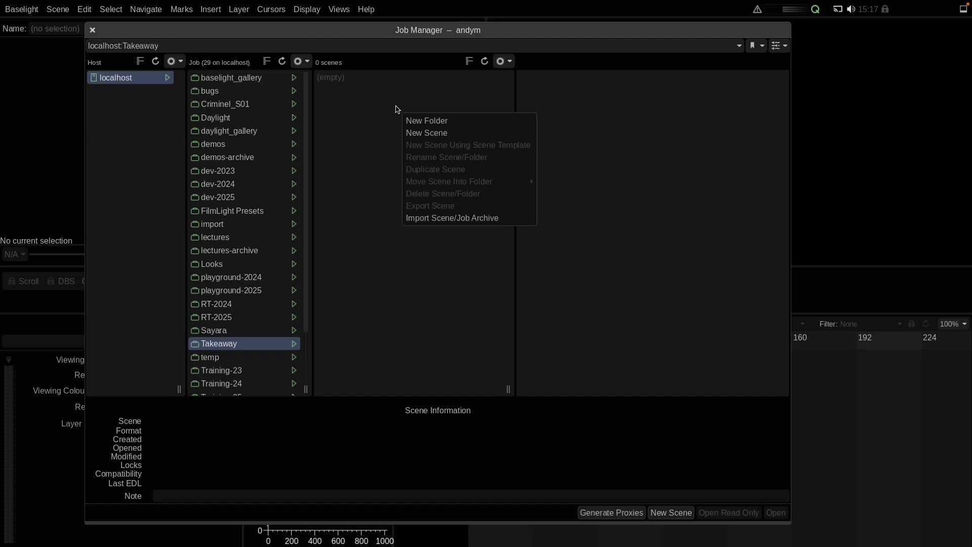
{"action": "left_click", "coordinate": [505, 62]}
{"action": "left_click", "coordinate": [506, 63]}
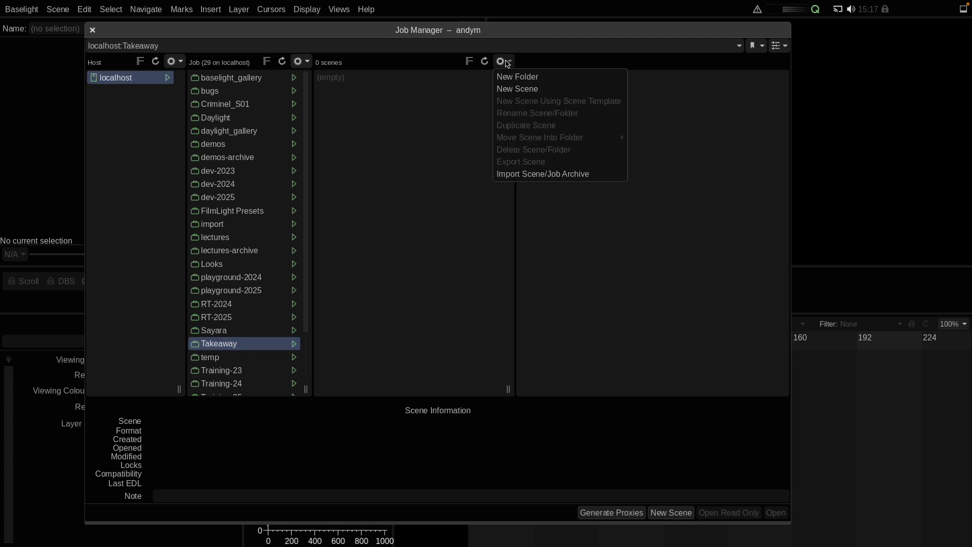
{"action": "left_click", "coordinate": [517, 89]}
{"action": "type", "text": "confor"}
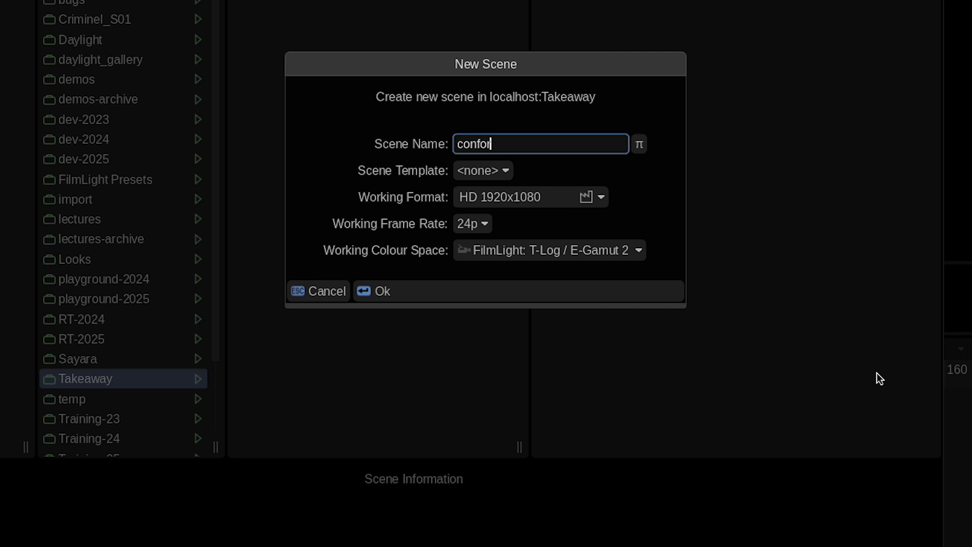
{"action": "type", "text": "m01"}
{"action": "left_click", "coordinate": [494, 171]}
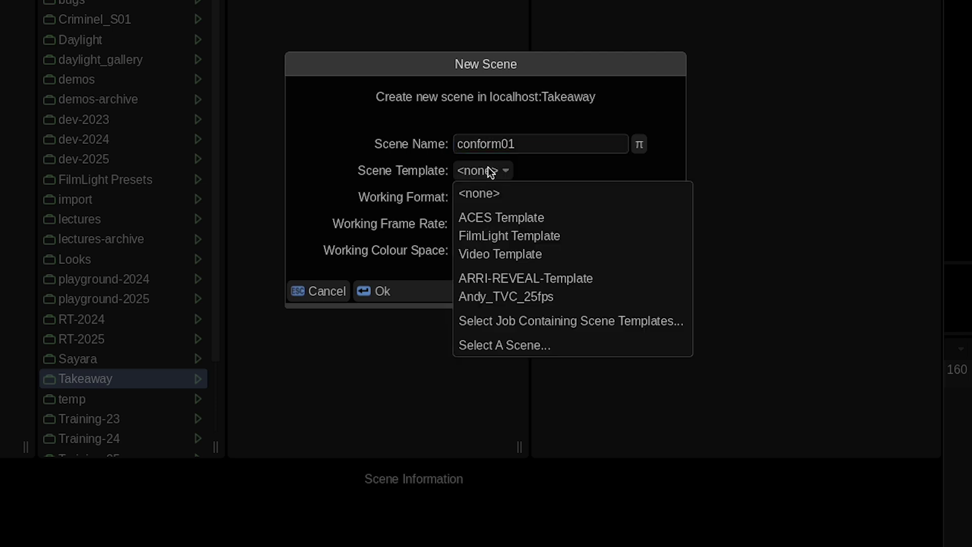
{"action": "left_click", "coordinate": [552, 239]}
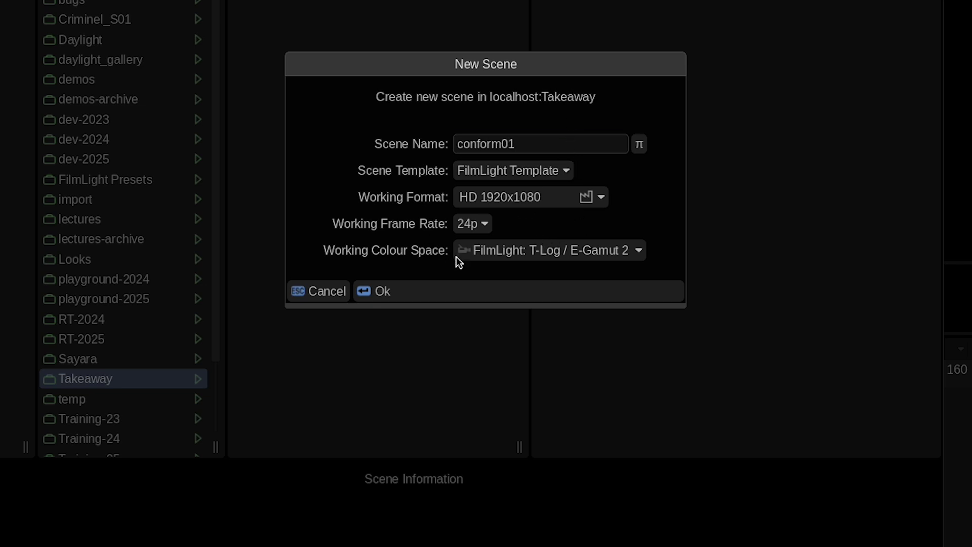
{"action": "left_click", "coordinate": [473, 225]}
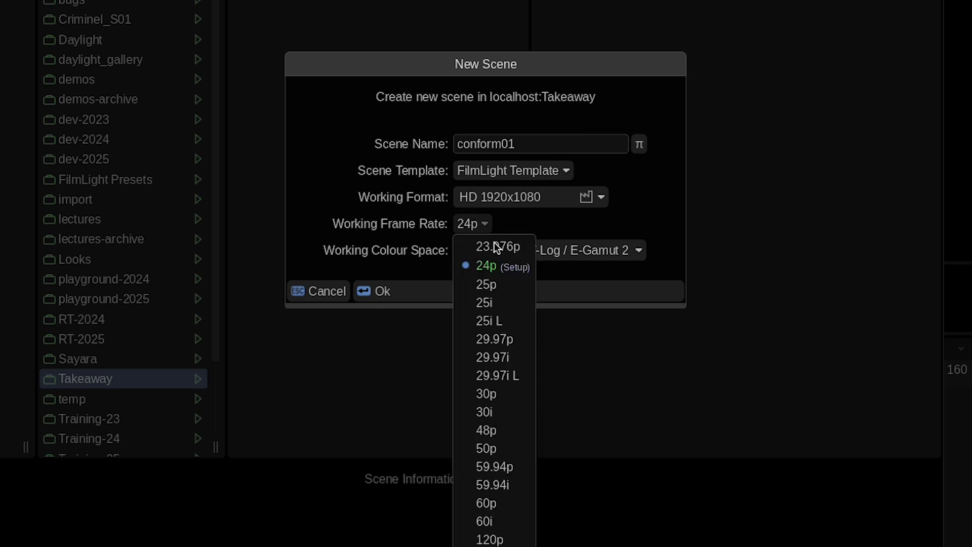
{"action": "left_click", "coordinate": [498, 286]}
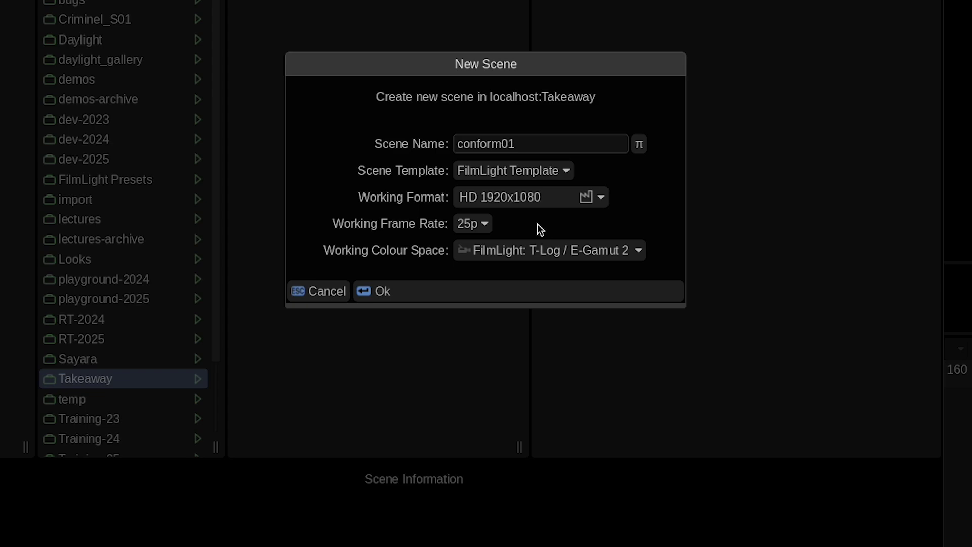
{"action": "left_click", "coordinate": [405, 293]}
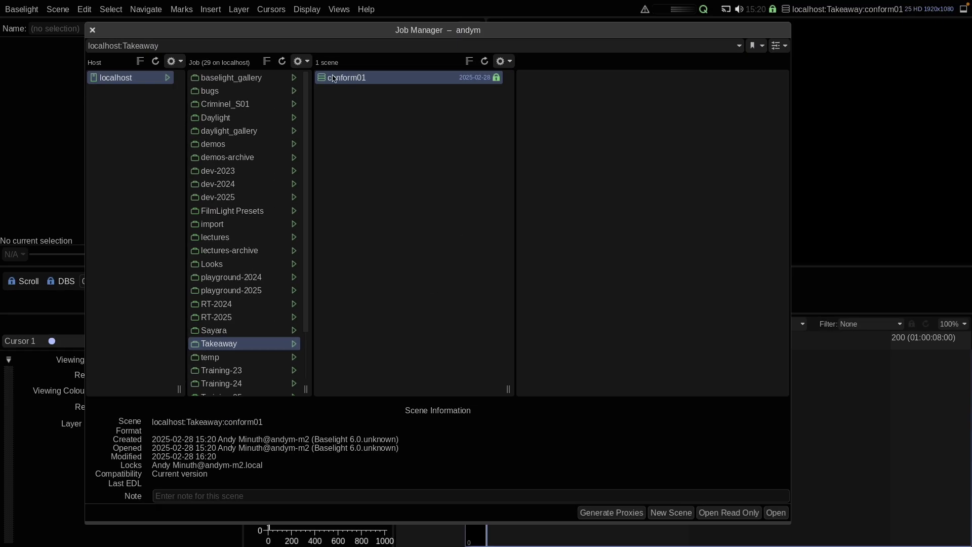
Close the Job Manager to reveal the empty conform01 workspace
{"action": "left_click", "coordinate": [93, 31]}
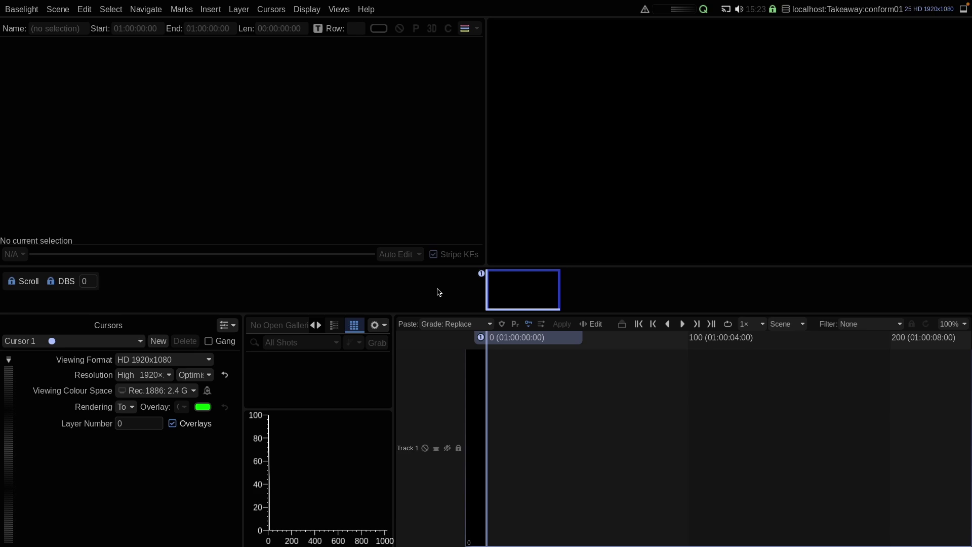
{"action": "left_click", "coordinate": [339, 9]}
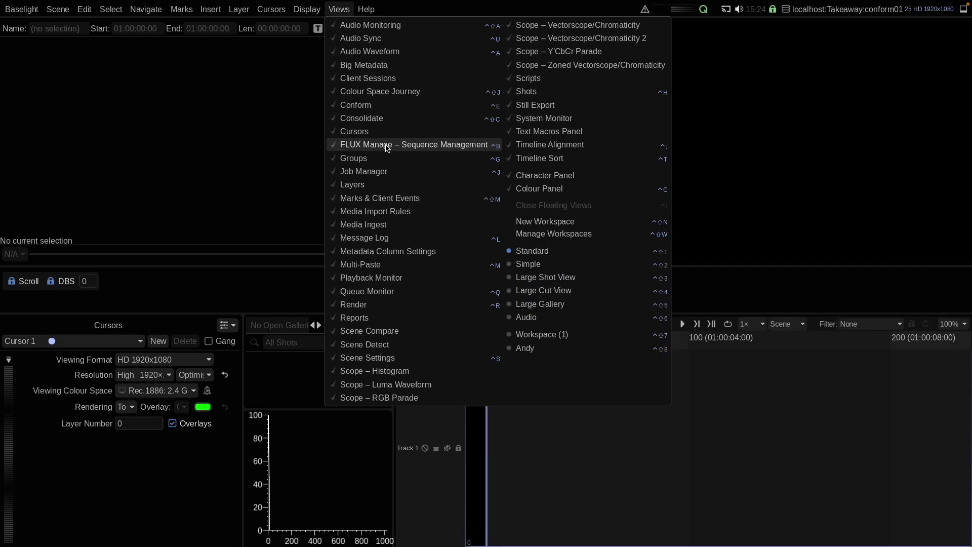
In FLUX Manage, go to the Takeaway_2K bookmark and select clip A025C007_231127_A22D.mov
{"action": "left_click", "coordinate": [394, 224]}
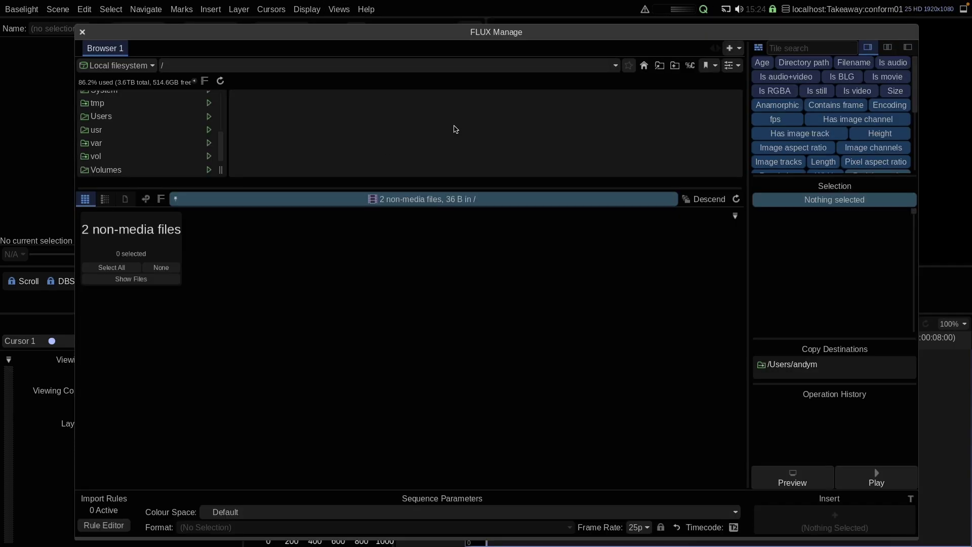
{"action": "left_click", "coordinate": [705, 67]}
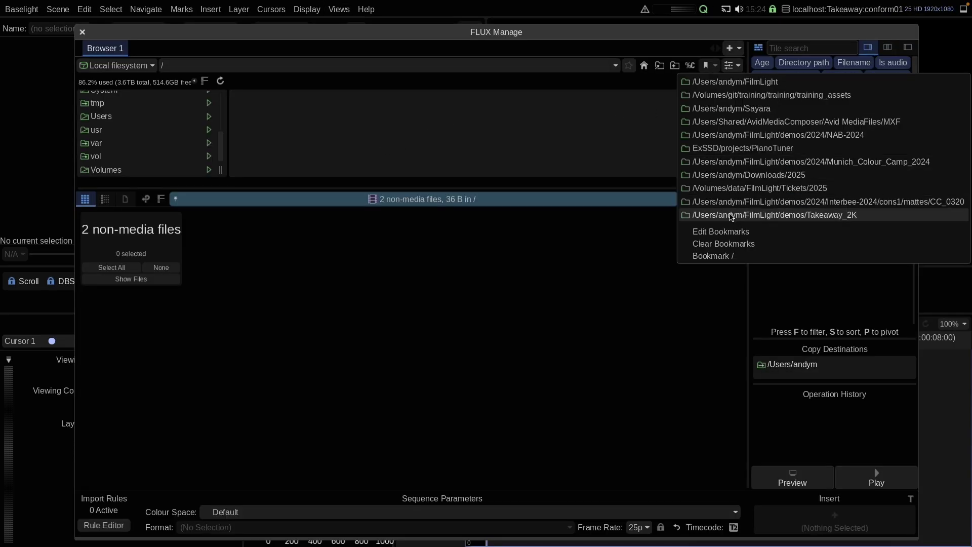
{"action": "left_click", "coordinate": [731, 216]}
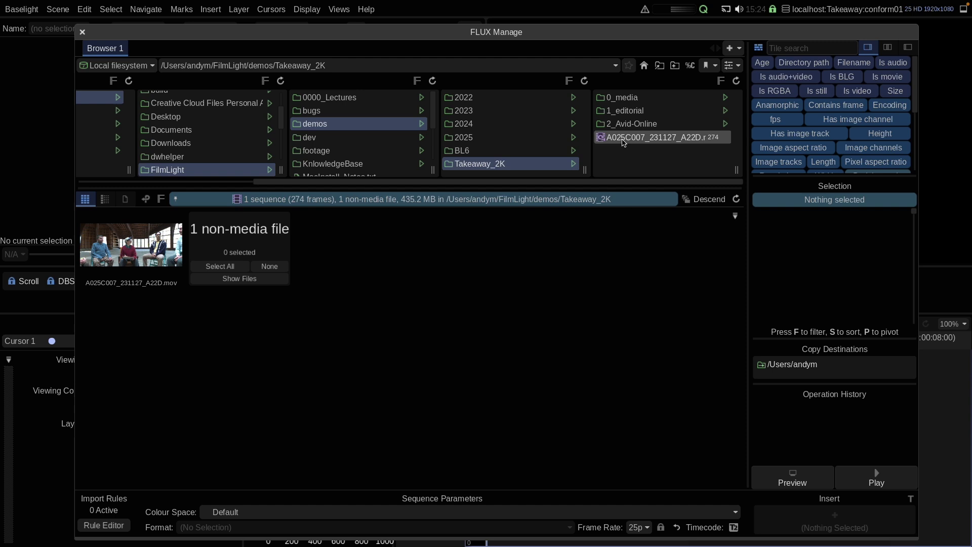
{"action": "left_click", "coordinate": [622, 141]}
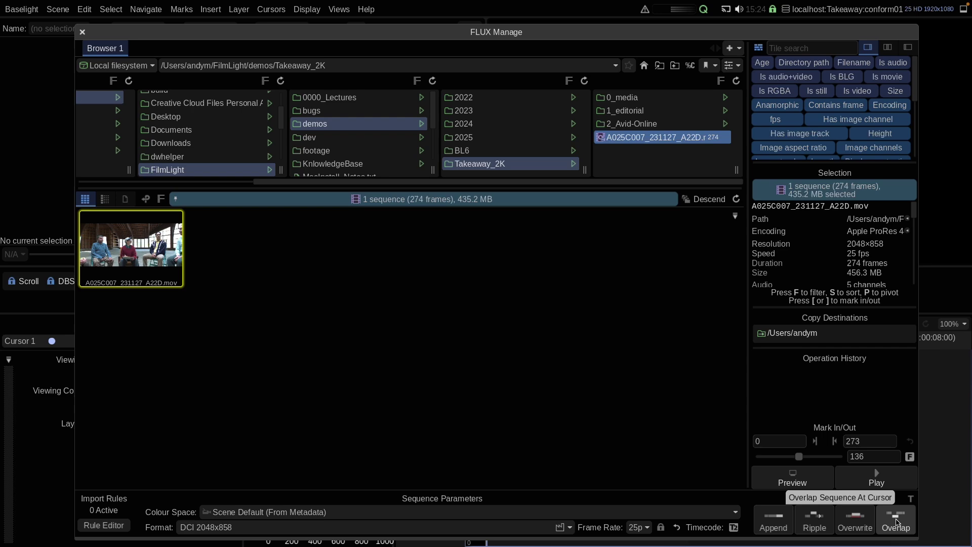
Overlay the clip with Takeaway_2K as container, declining its embedded LUT and remembering that choice
{"action": "left_click", "coordinate": [896, 523]}
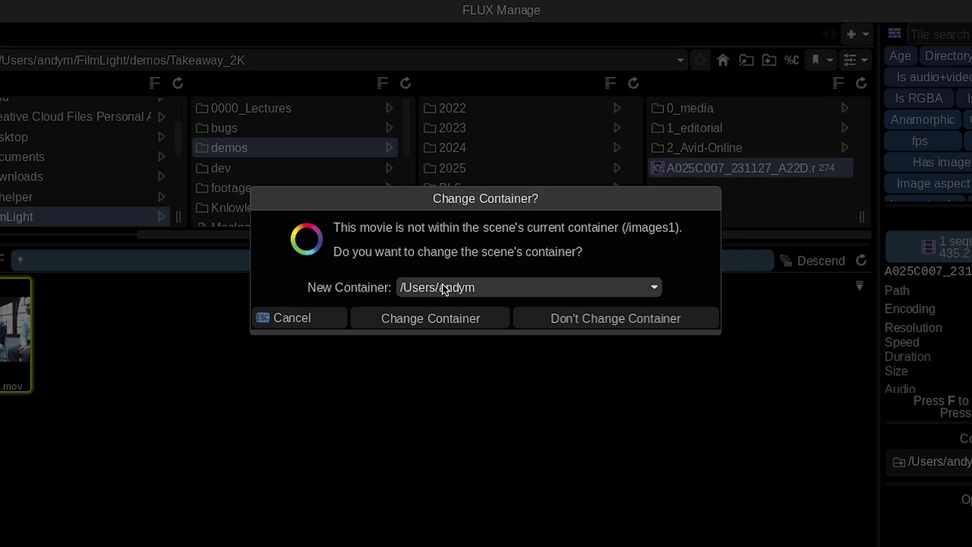
{"action": "left_click", "coordinate": [440, 286]}
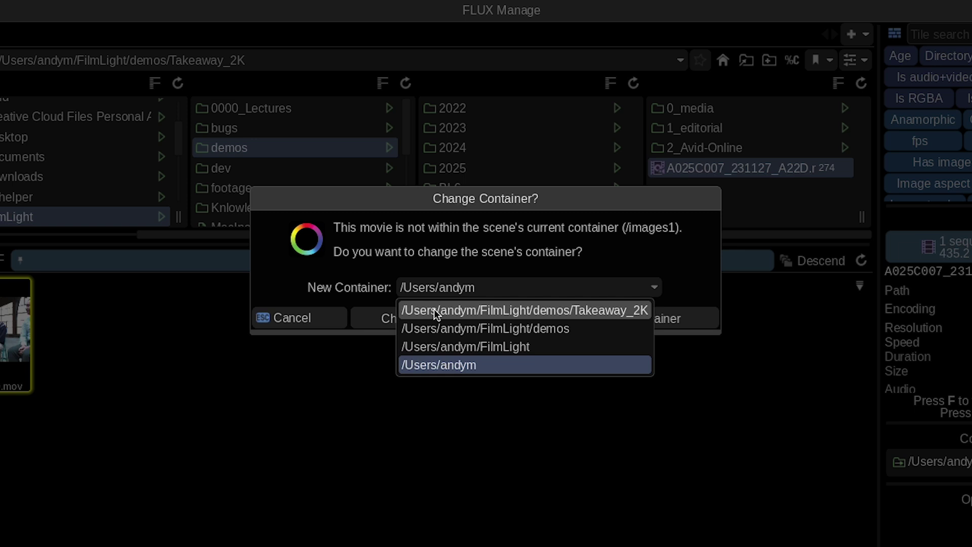
{"action": "left_click", "coordinate": [432, 310]}
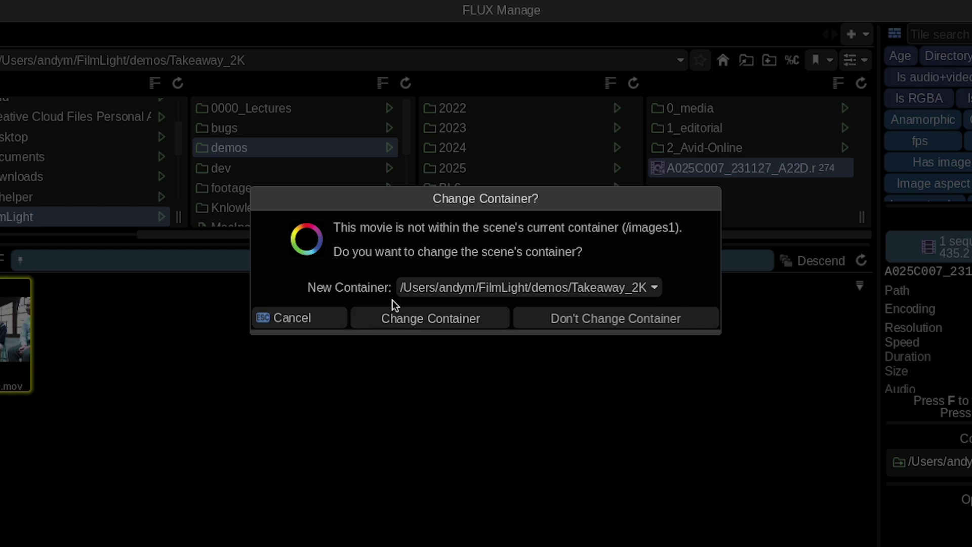
{"action": "left_click", "coordinate": [416, 320]}
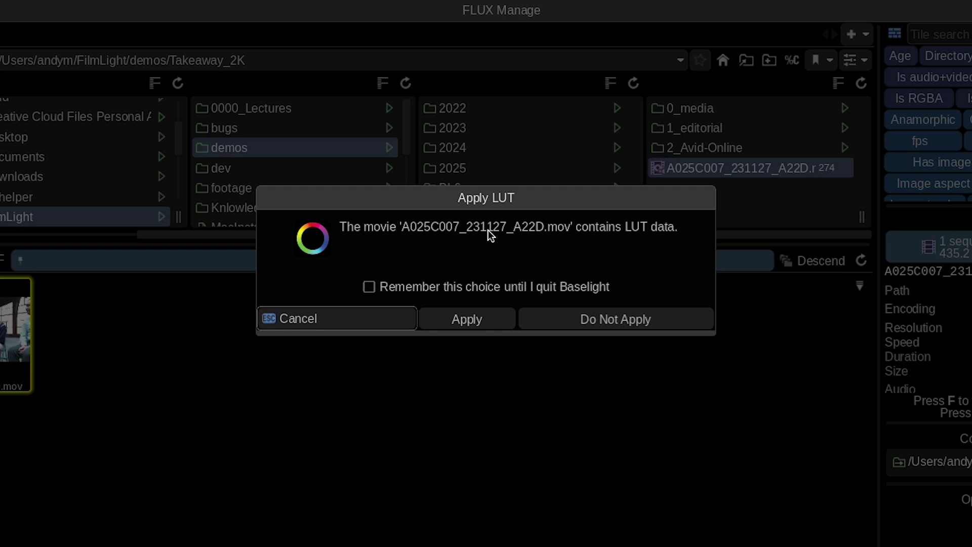
{"action": "left_click", "coordinate": [452, 286]}
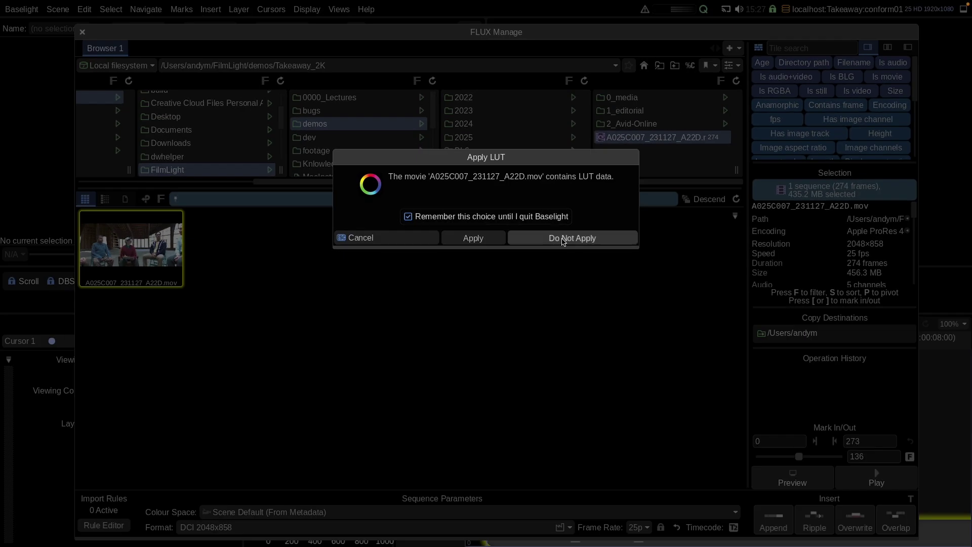
{"action": "left_click", "coordinate": [563, 240]}
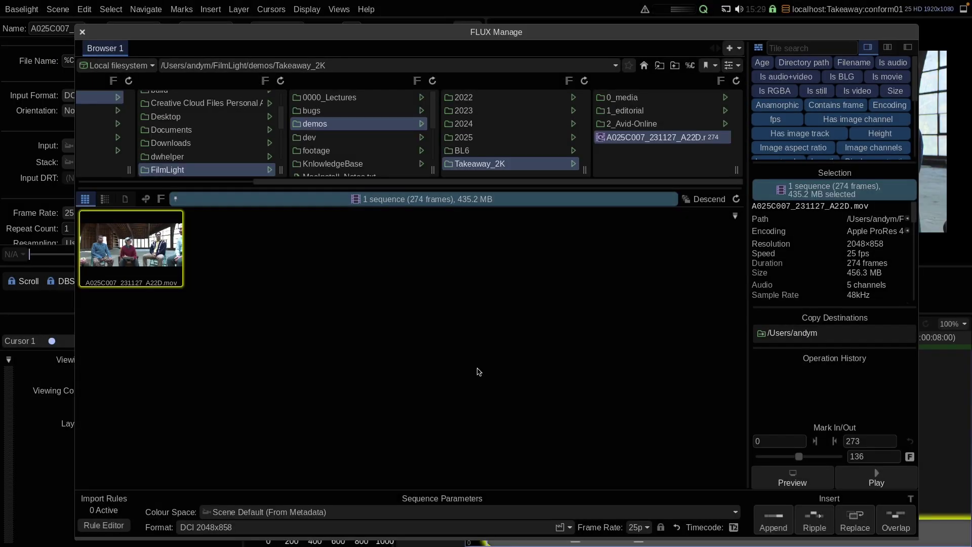
Close the media browser to show the timeline and bring up the Baselight menu
{"action": "key", "text": "Escape"}
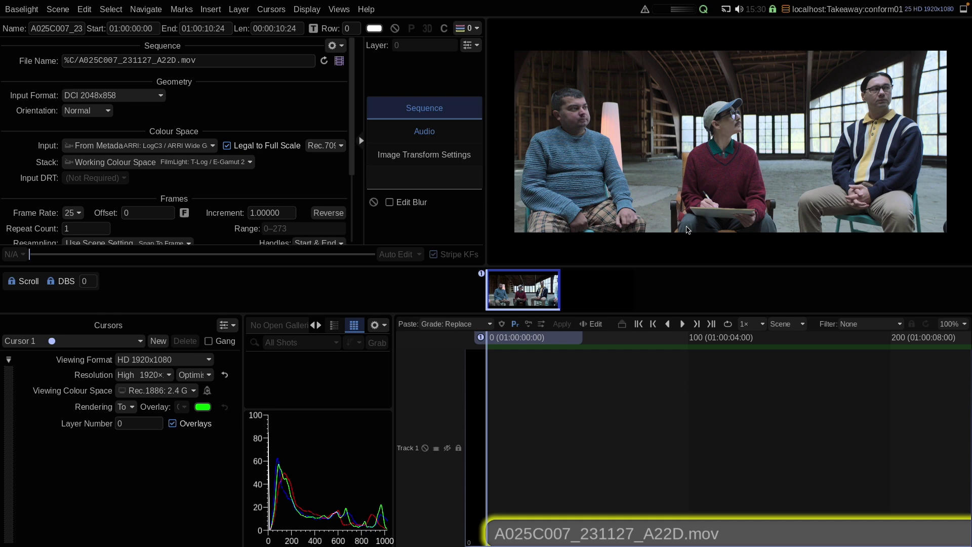
{"action": "left_click", "coordinate": [21, 10]}
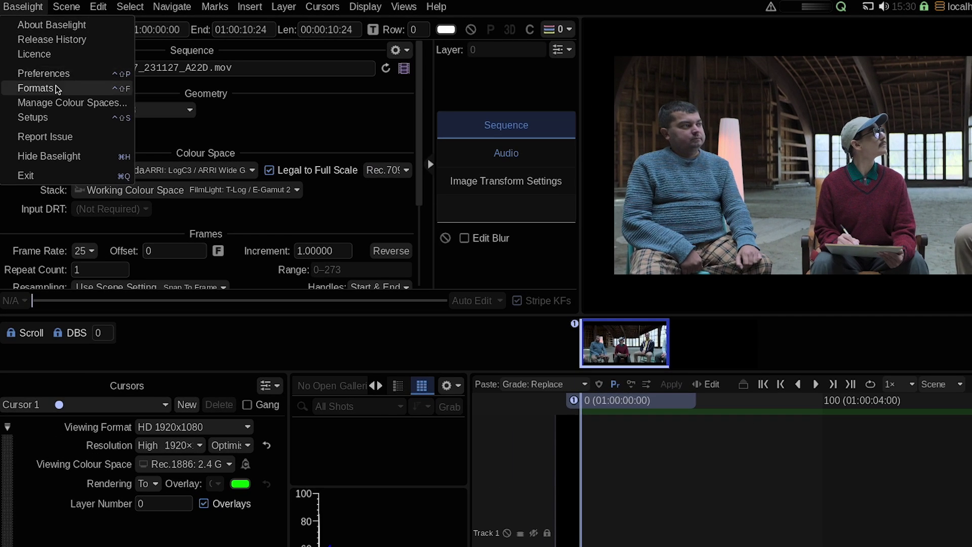
Inspect the Setups editor, keep Primary Video Output at Default, and close Setups
{"action": "left_click", "coordinate": [50, 118]}
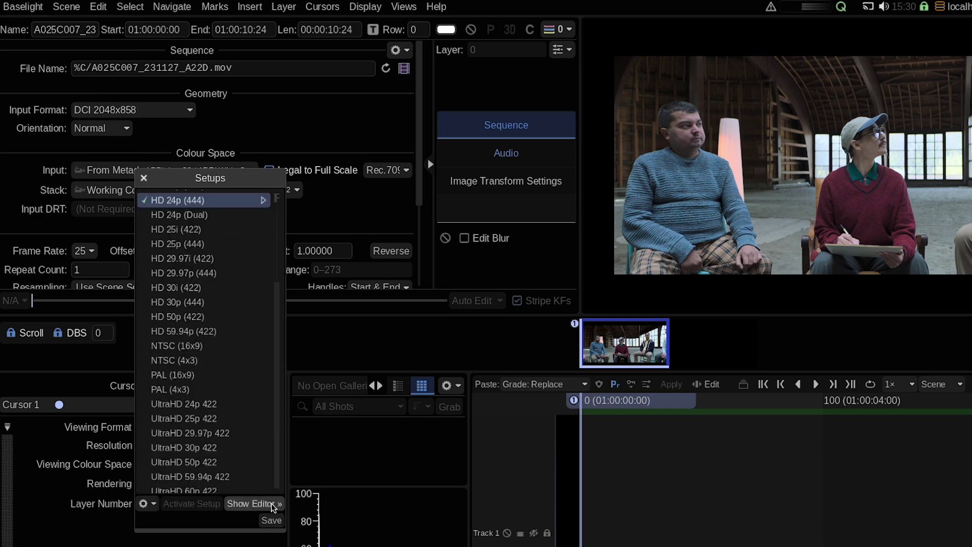
{"action": "left_click", "coordinate": [252, 503]}
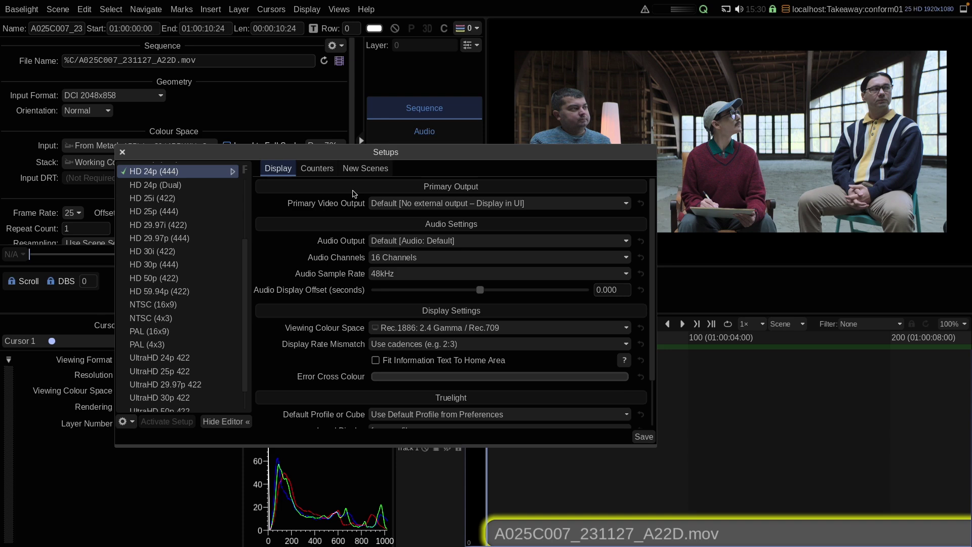
{"action": "left_click_drag", "start_coordinate": [377, 155], "coordinate": [295, 213]}
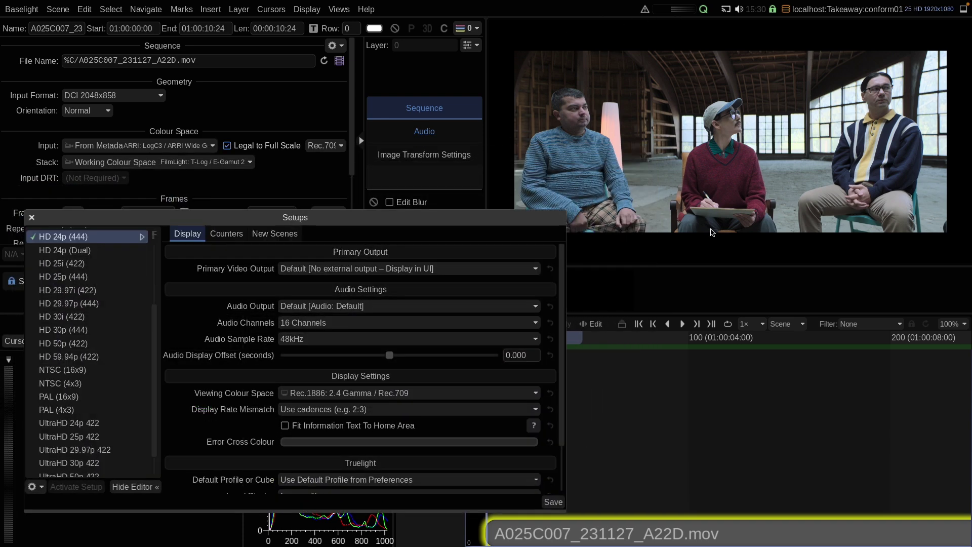
{"action": "left_click", "coordinate": [426, 270]}
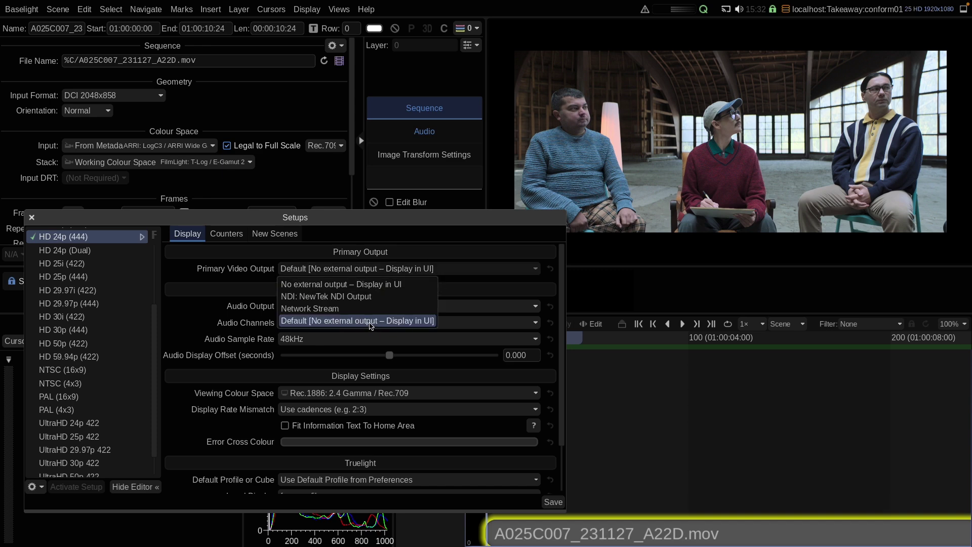
{"action": "left_click", "coordinate": [311, 222]}
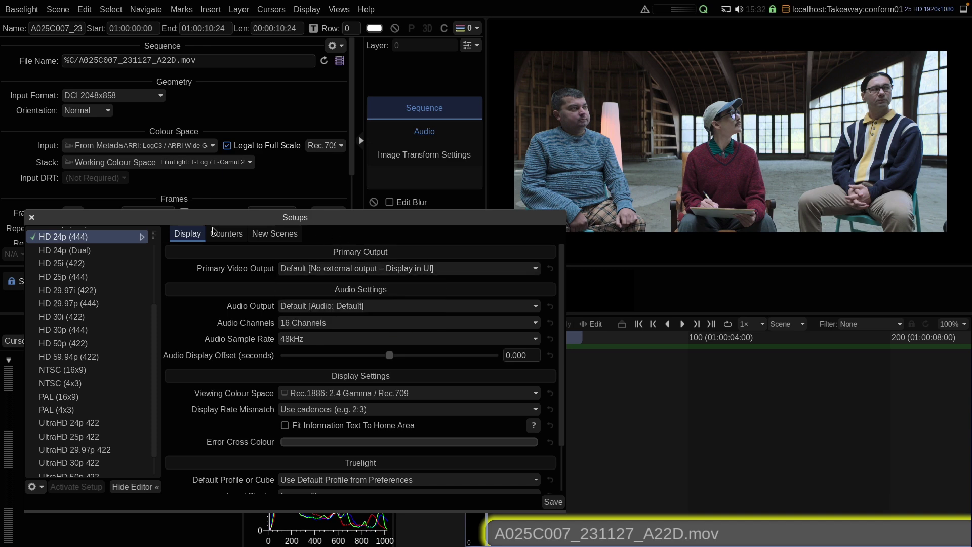
{"action": "left_click", "coordinate": [32, 220]}
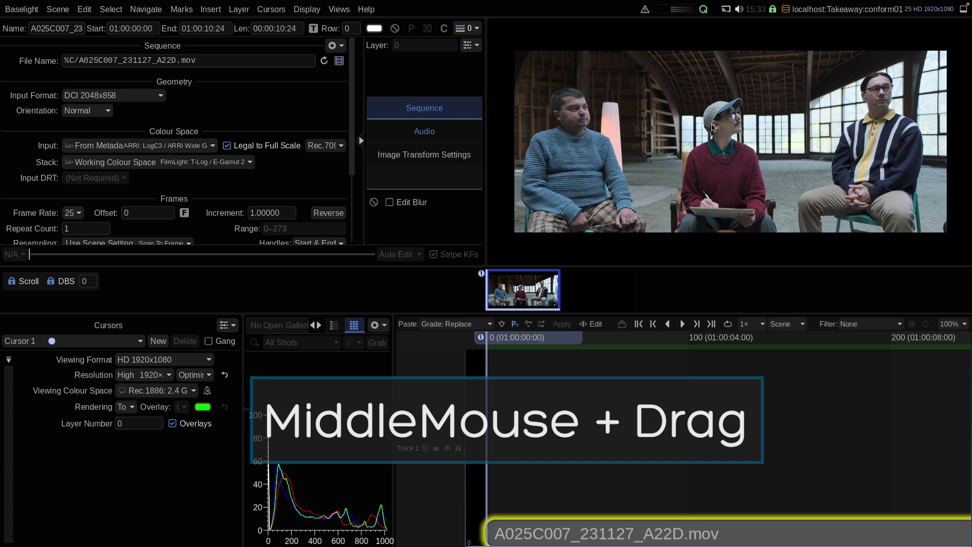
{"action": "mouse_move", "coordinate": [711, 127]}
{"action": "left_mouse_down"}
{"action": "mouse_move", "coordinate": [762, 106]}
{"action": "mouse_move", "coordinate": [662, 124]}
{"action": "mouse_move", "coordinate": [751, 151]}
{"action": "left_mouse_up"}
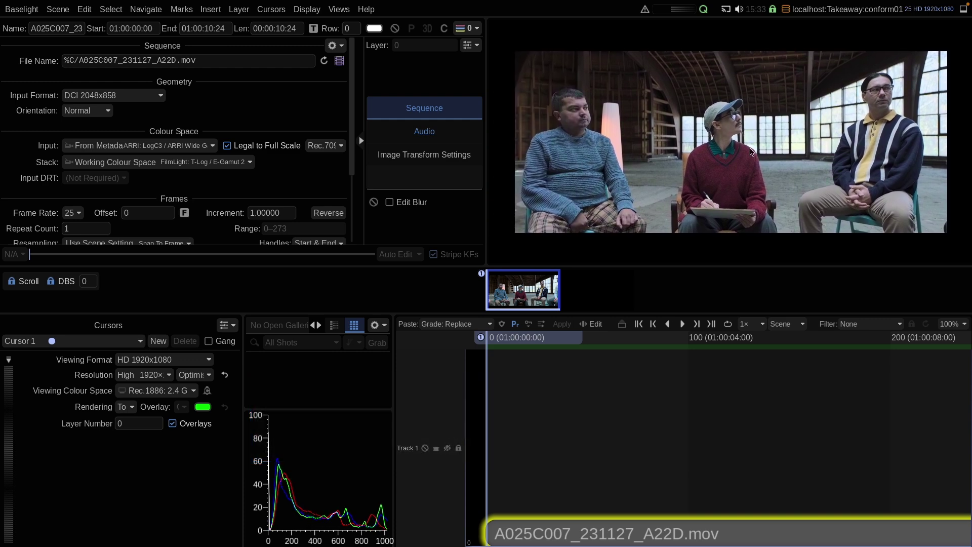
{"action": "scroll", "coordinate": [775, 438], "scroll_direction": "left", "scroll_amount": 2}
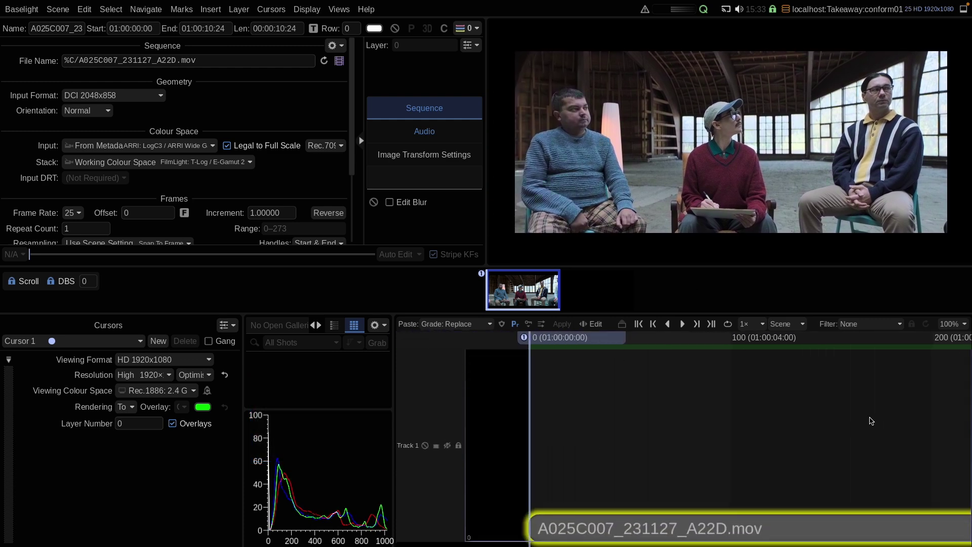
{"action": "scroll", "coordinate": [753, 412], "scroll_direction": "right", "scroll_amount": 2}
{"action": "scroll", "coordinate": [738, 404], "scroll_direction": "right", "scroll_amount": 3}
{"action": "scroll", "coordinate": [731, 407], "scroll_direction": "left", "scroll_amount": 3}
{"action": "scroll", "coordinate": [786, 406], "scroll_direction": "right", "scroll_amount": 1}
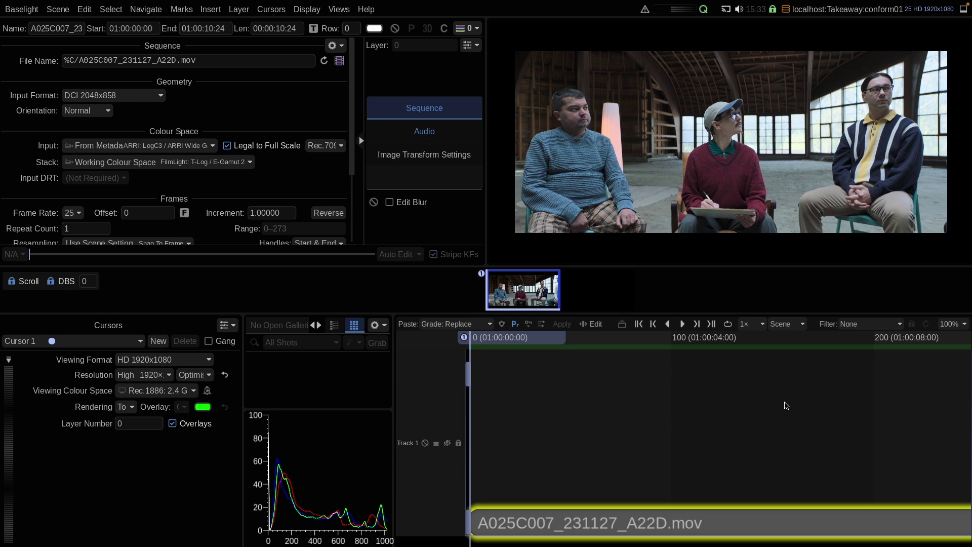
{"action": "scroll", "coordinate": [757, 406], "scroll_direction": "up", "scroll_amount": 1}
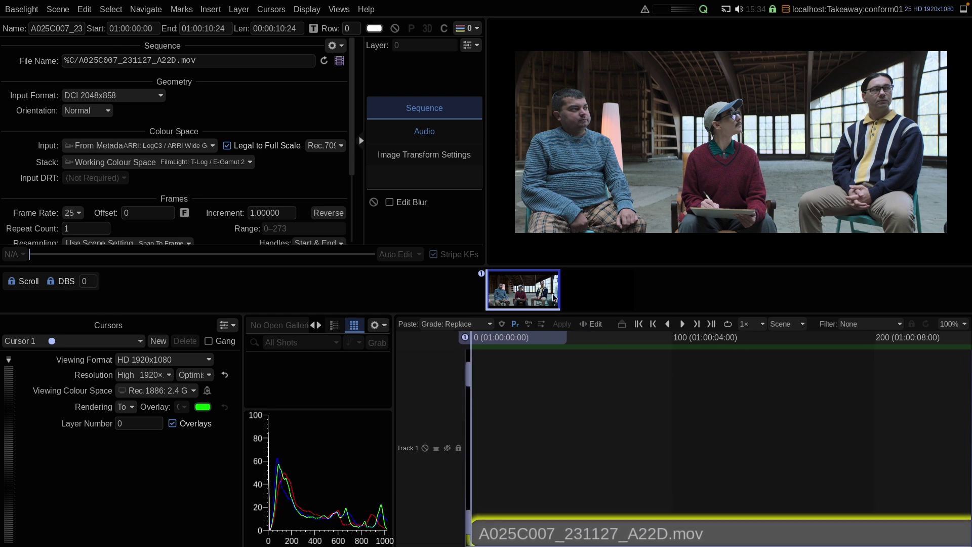
{"action": "mouse_move", "coordinate": [553, 297]}
{"action": "left_mouse_down"}
{"action": "mouse_move", "coordinate": [611, 301]}
{"action": "mouse_move", "coordinate": [521, 305]}
{"action": "left_mouse_up"}
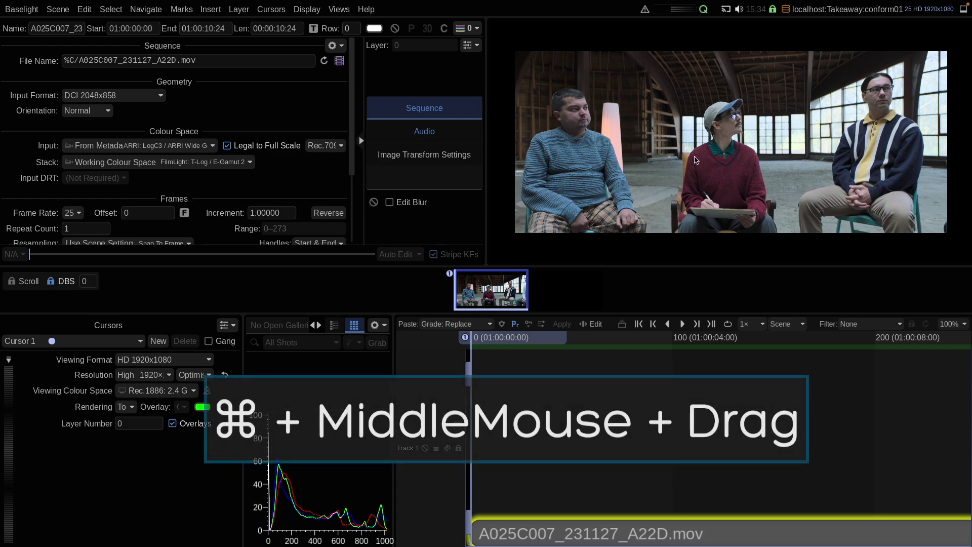
Zoom the viewer and widen the timeline's time range, then restore Home Zoom
{"action": "mouse_move", "coordinate": [694, 160]}
{"action": "left_mouse_down"}
{"action": "mouse_move", "coordinate": [712, 122]}
{"action": "mouse_move", "coordinate": [736, 119]}
{"action": "mouse_move", "coordinate": [722, 129]}
{"action": "left_mouse_up"}
{"action": "scroll", "coordinate": [667, 417], "scroll_direction": "down", "scroll_amount": 3}
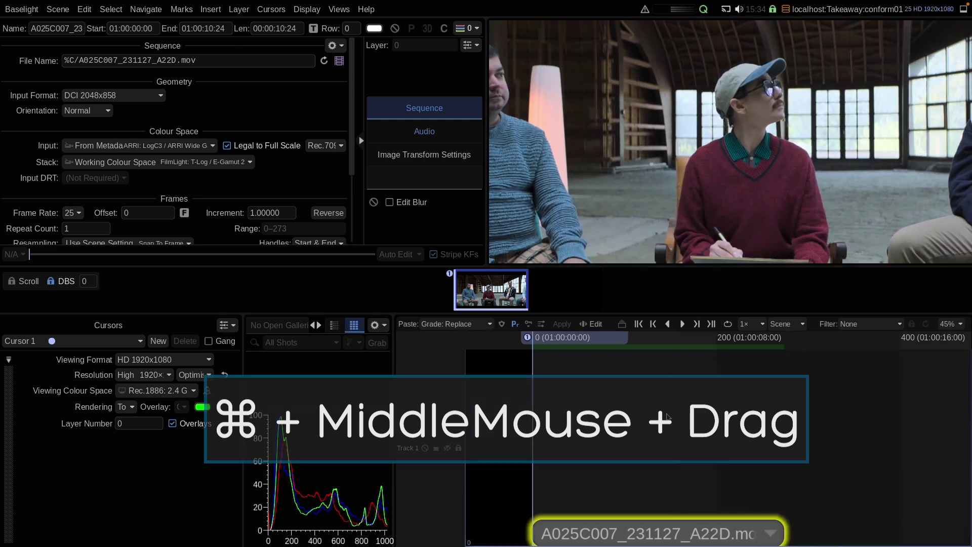
{"action": "left_click_drag", "start_coordinate": [667, 418], "coordinate": [662, 398]}
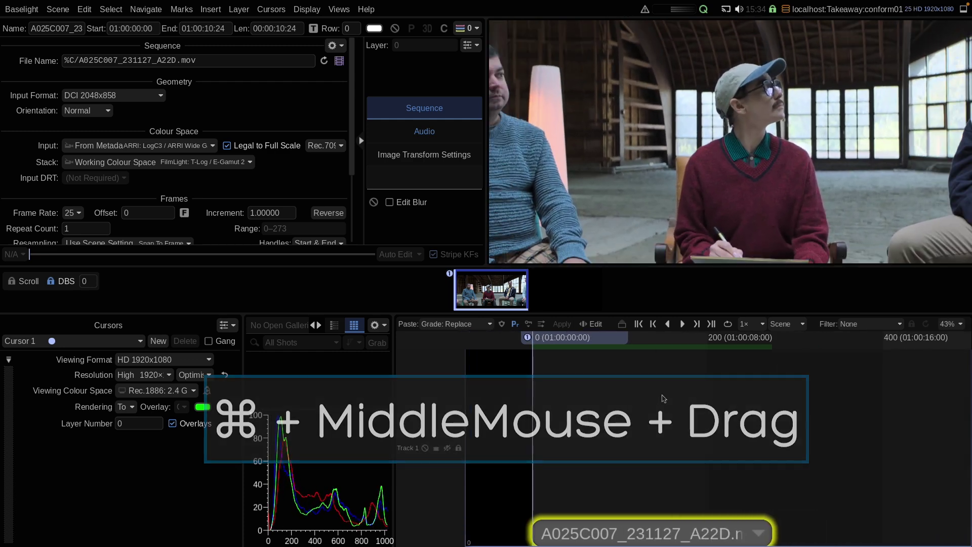
{"action": "left_click_drag", "start_coordinate": [662, 399], "coordinate": [632, 544]}
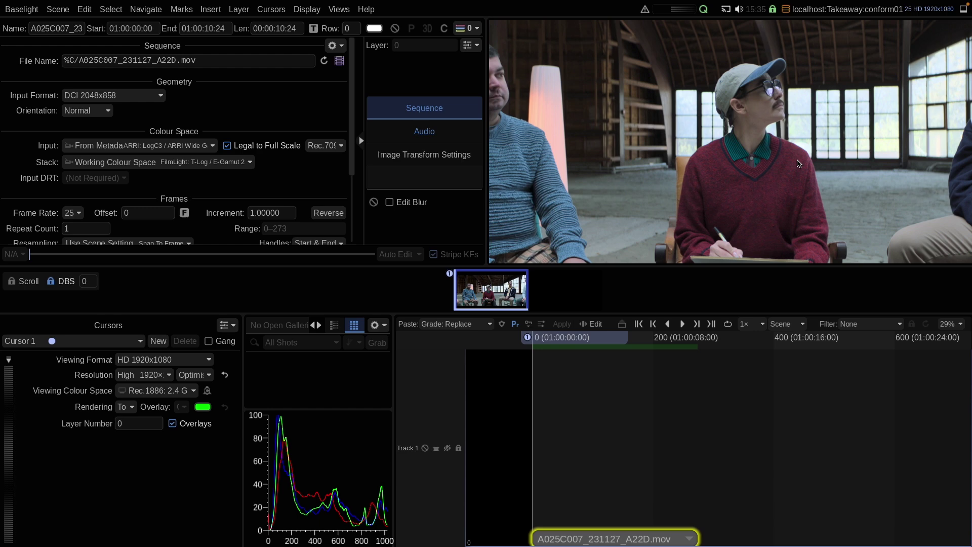
{"action": "left_click", "coordinate": [307, 10]}
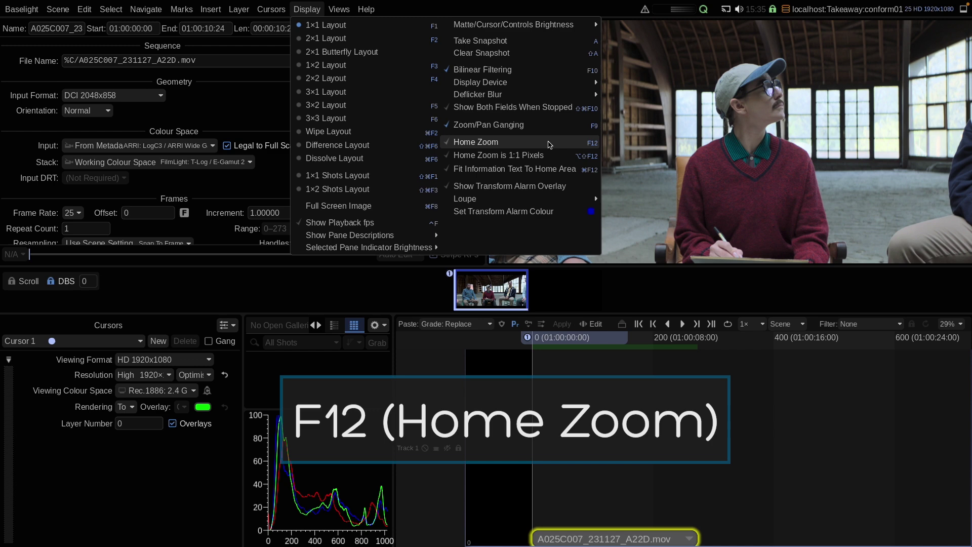
{"action": "left_click", "coordinate": [541, 144]}
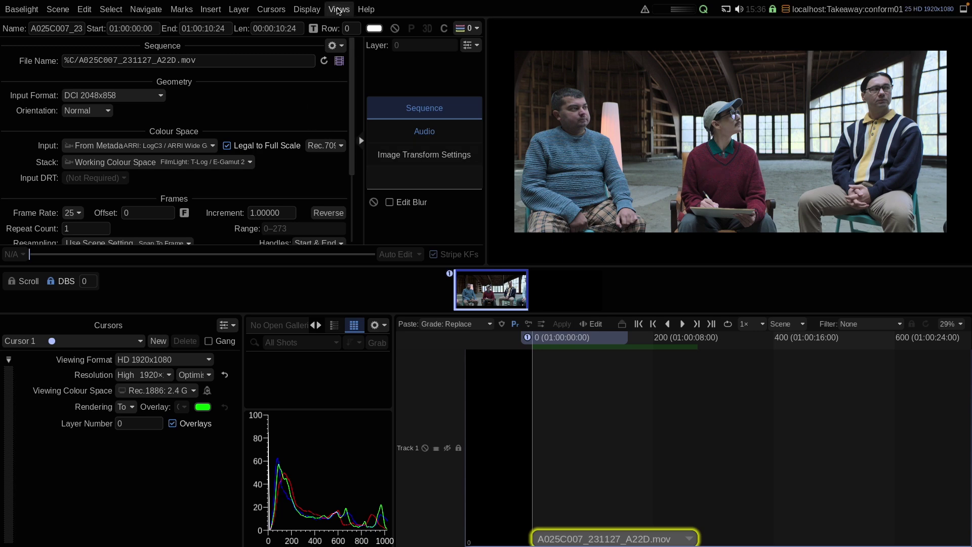
{"action": "left_click", "coordinate": [338, 11]}
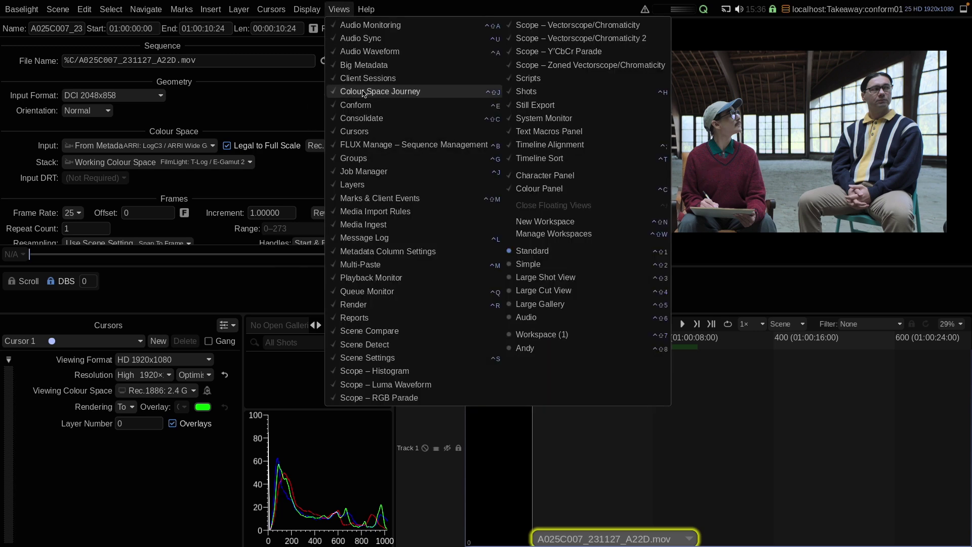
{"action": "left_click", "coordinate": [363, 93]}
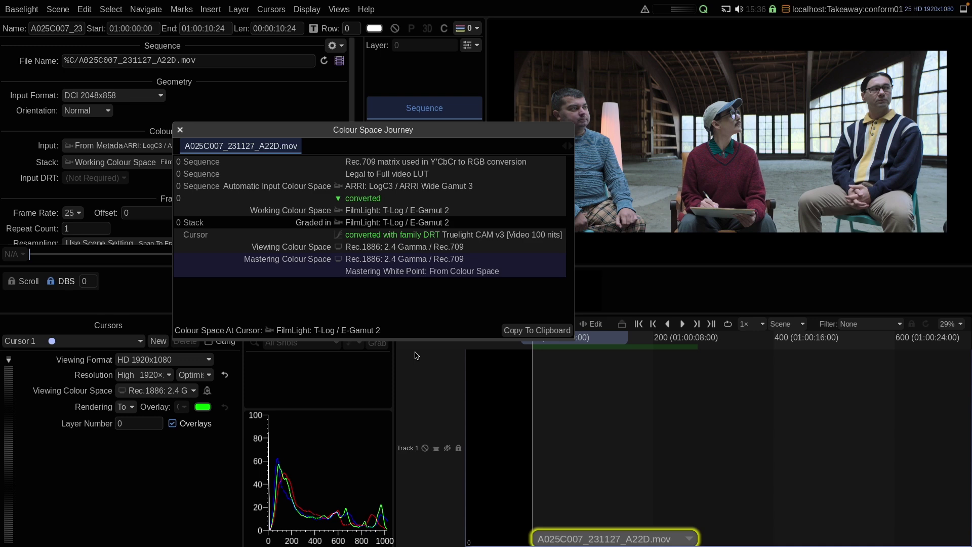
{"action": "left_click", "coordinate": [160, 395]}
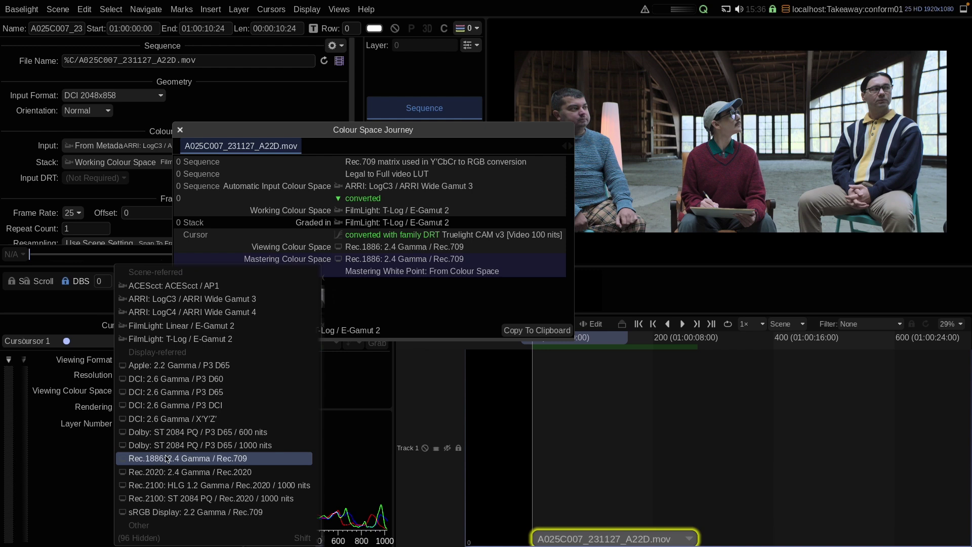
{"action": "left_click", "coordinate": [169, 461]}
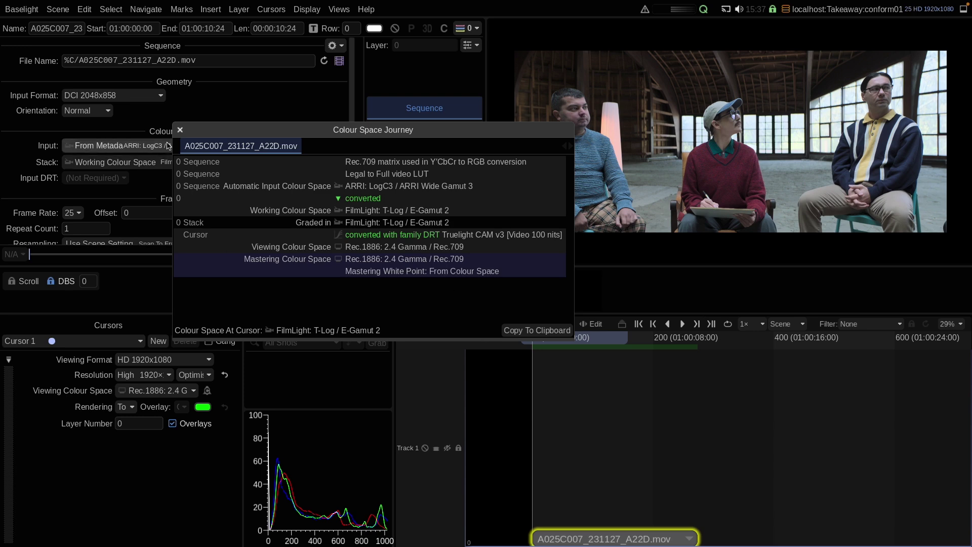
{"action": "left_click", "coordinate": [180, 130]}
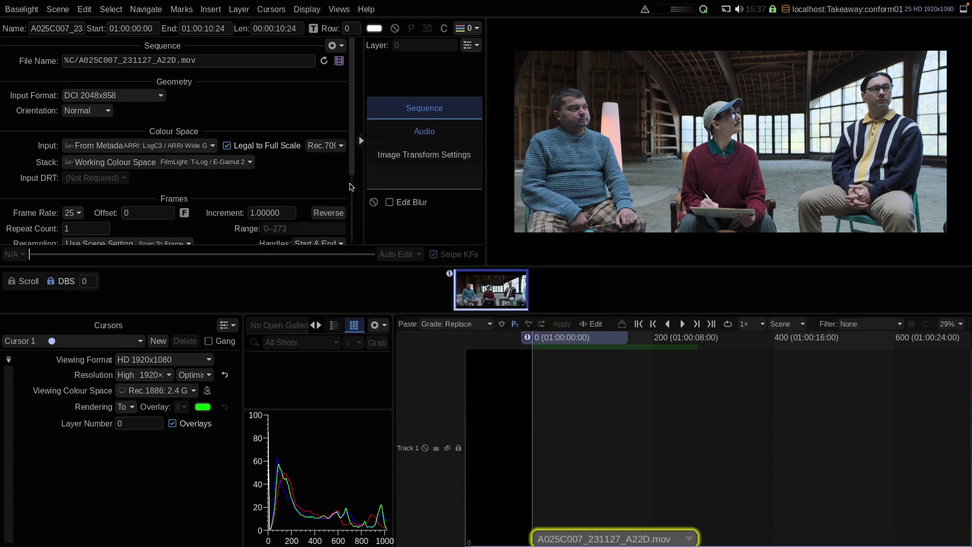
{"action": "left_click", "coordinate": [339, 9]}
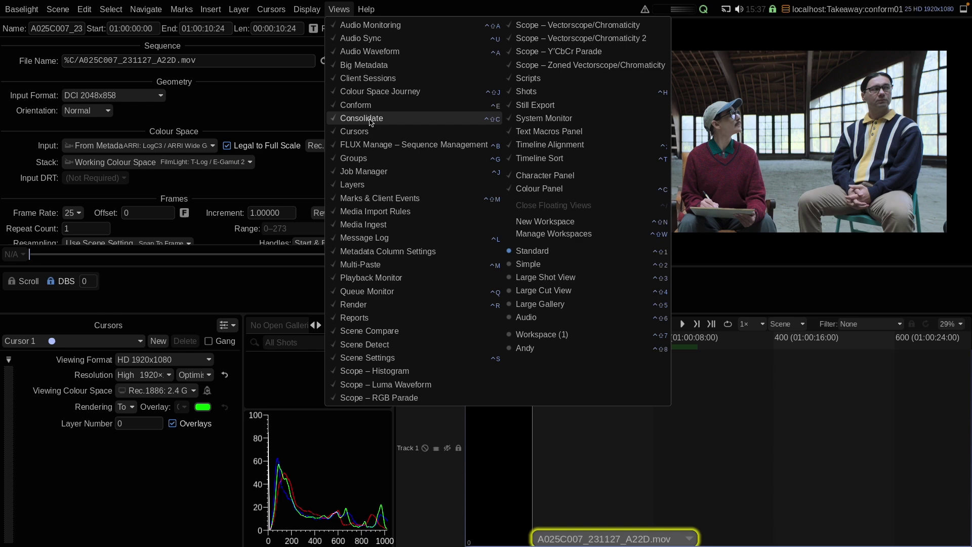
{"action": "left_click", "coordinate": [370, 122]}
{"action": "key", "text": "Escape"}
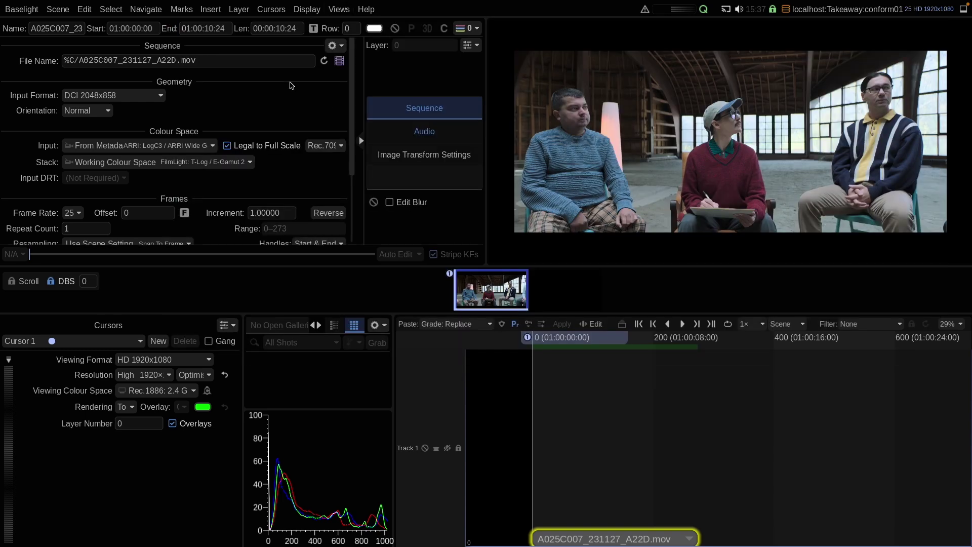
{"action": "left_click", "coordinate": [302, 9]}
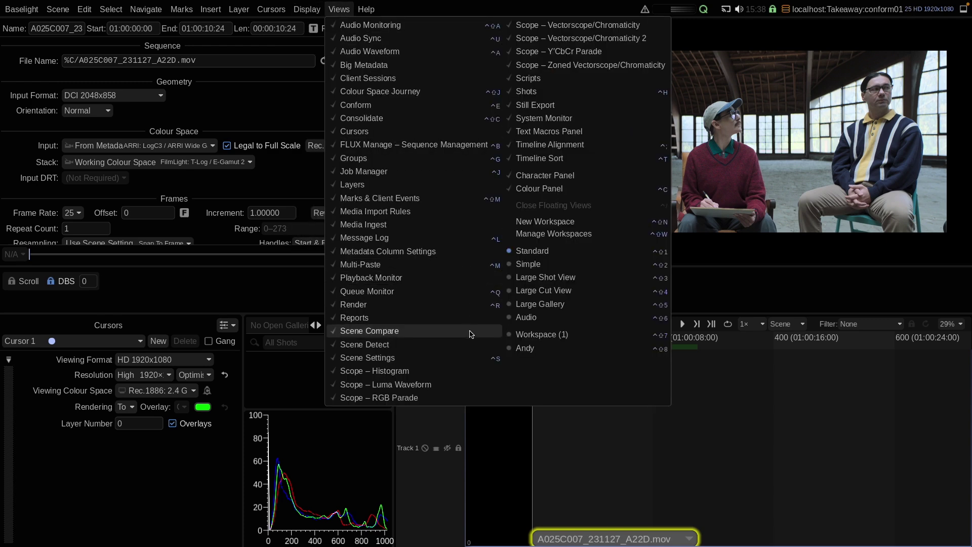
{"action": "left_click", "coordinate": [341, 11]}
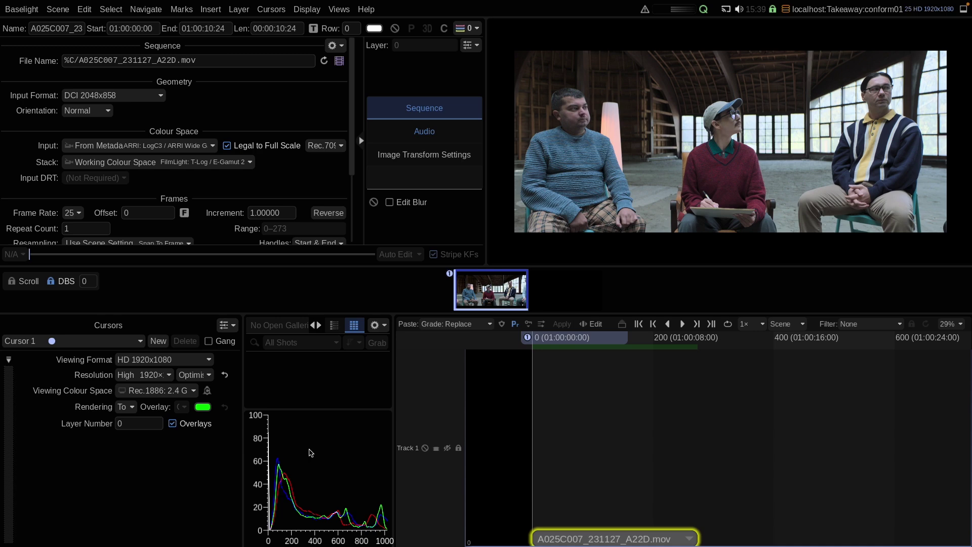
Hide the histogram pane and the gallery pane from their context menus
{"action": "right_click", "coordinate": [311, 453]}
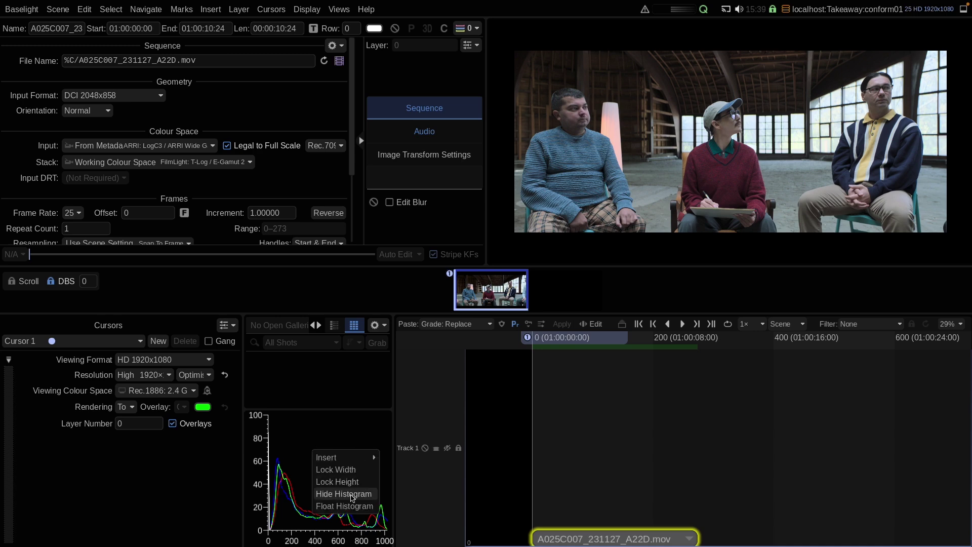
{"action": "left_click", "coordinate": [353, 495]}
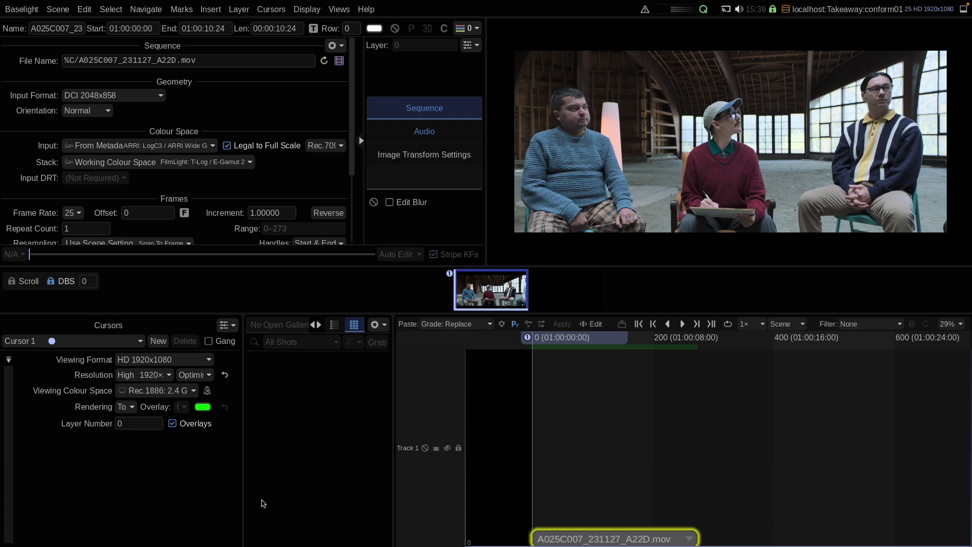
{"action": "right_click", "coordinate": [289, 328]}
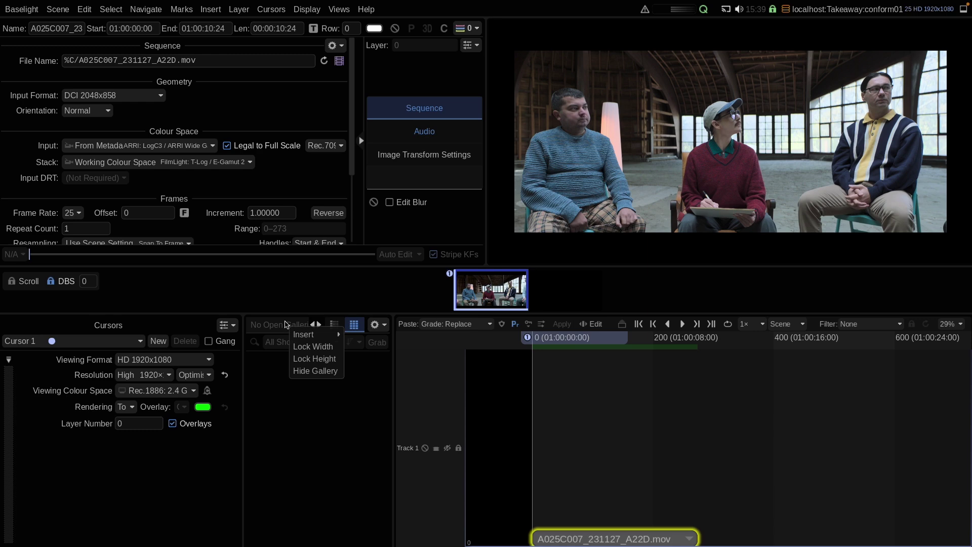
{"action": "left_click", "coordinate": [308, 371]}
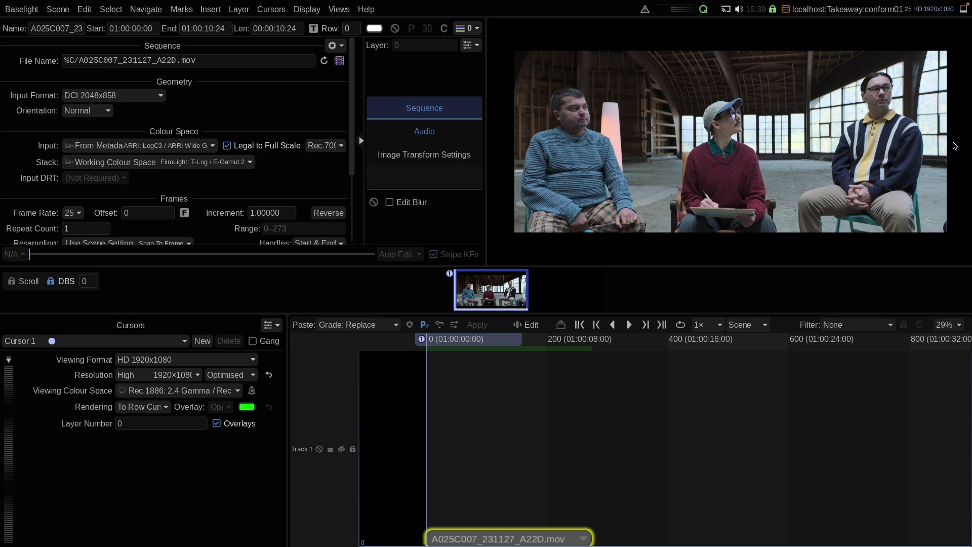
Dock the layer stack as a full-height right column, widen the viewer and timeline, and show the Views list
{"action": "right_click", "coordinate": [955, 146]}
{"action": "mouse_move", "coordinate": [939, 152]}
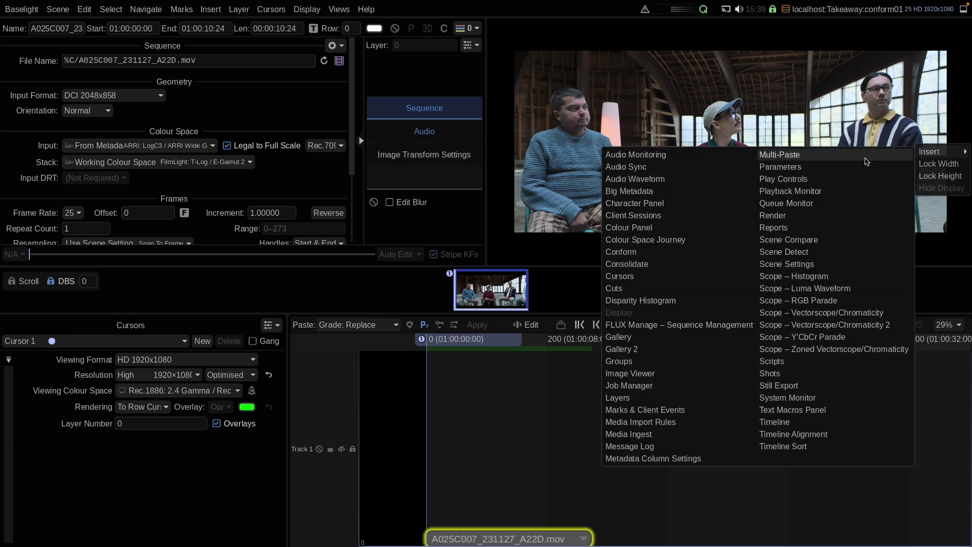
{"action": "left_click", "coordinate": [679, 400]}
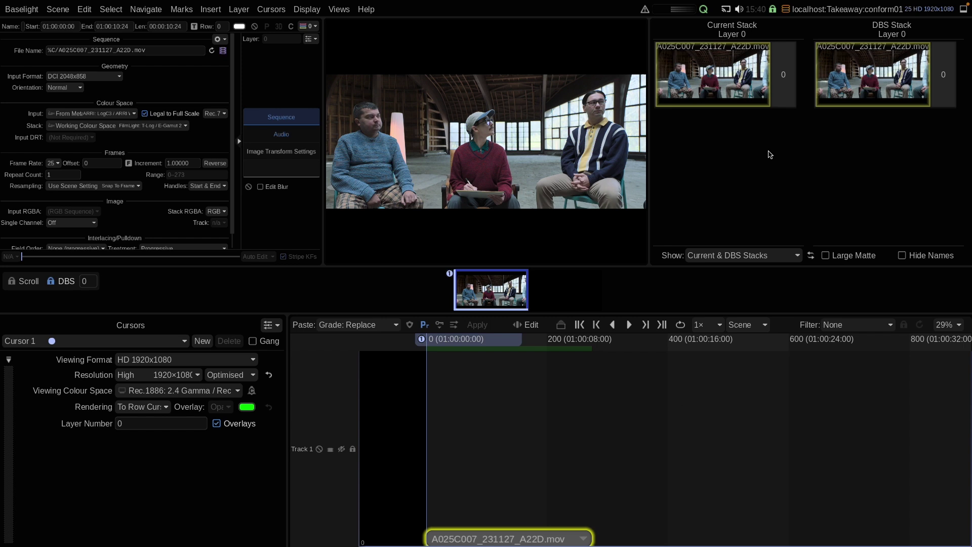
{"action": "left_click_drag", "start_coordinate": [758, 145], "coordinate": [967, 297]}
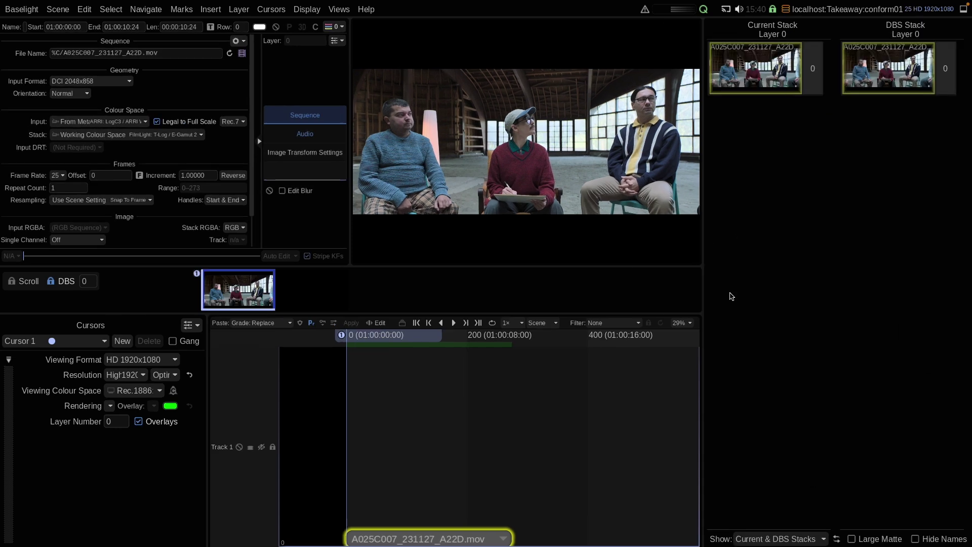
{"action": "mouse_move", "coordinate": [699, 258]}
{"action": "left_mouse_down"}
{"action": "mouse_move", "coordinate": [852, 258]}
{"action": "mouse_move", "coordinate": [843, 258]}
{"action": "left_mouse_up"}
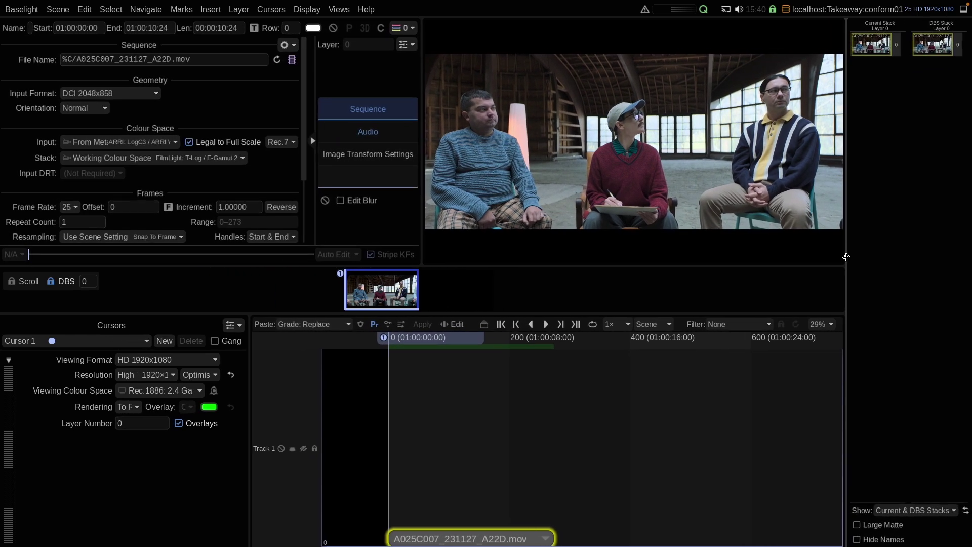
{"action": "left_click", "coordinate": [340, 9]}
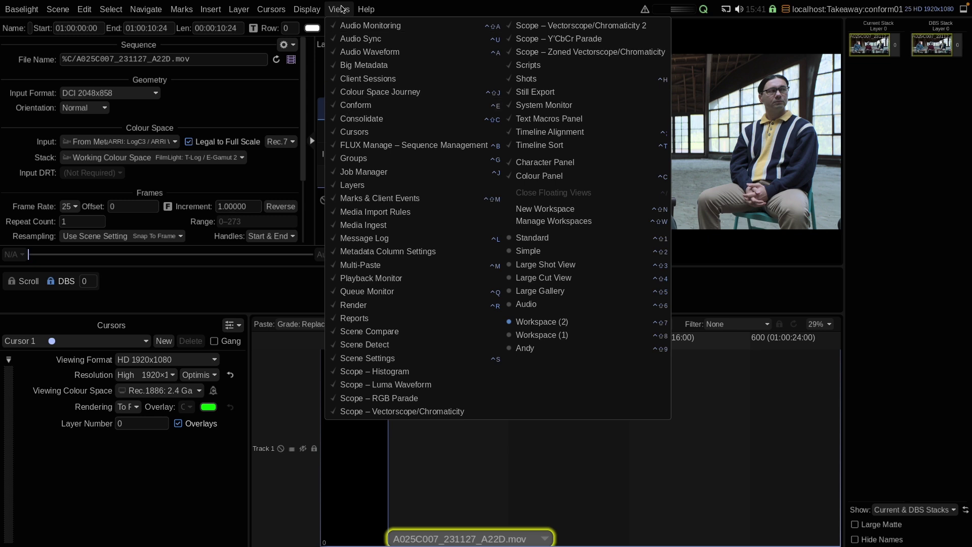
Open the Conform window and load takeaway_v3.edl from Recent Files
{"action": "left_click", "coordinate": [338, 9]}
{"action": "left_click", "coordinate": [56, 9]}
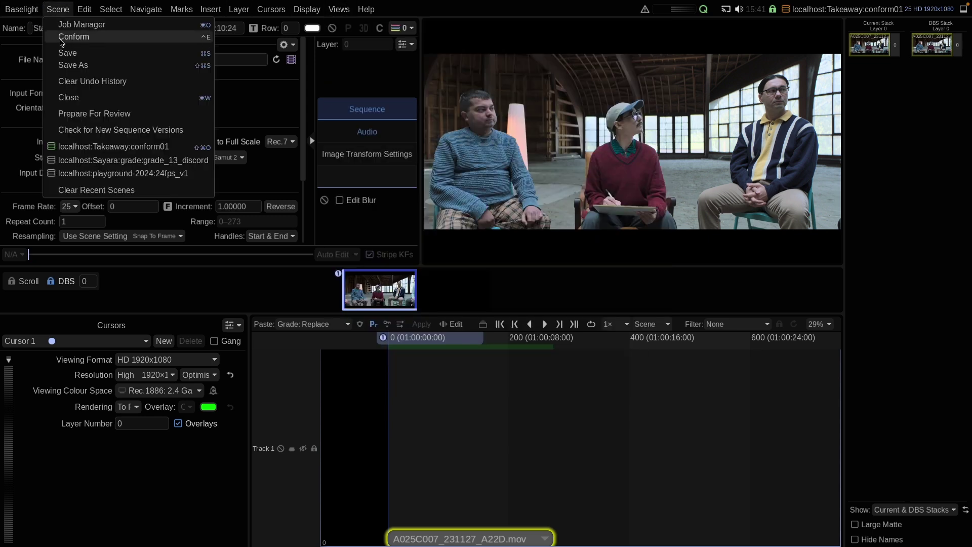
{"action": "left_click", "coordinate": [61, 38]}
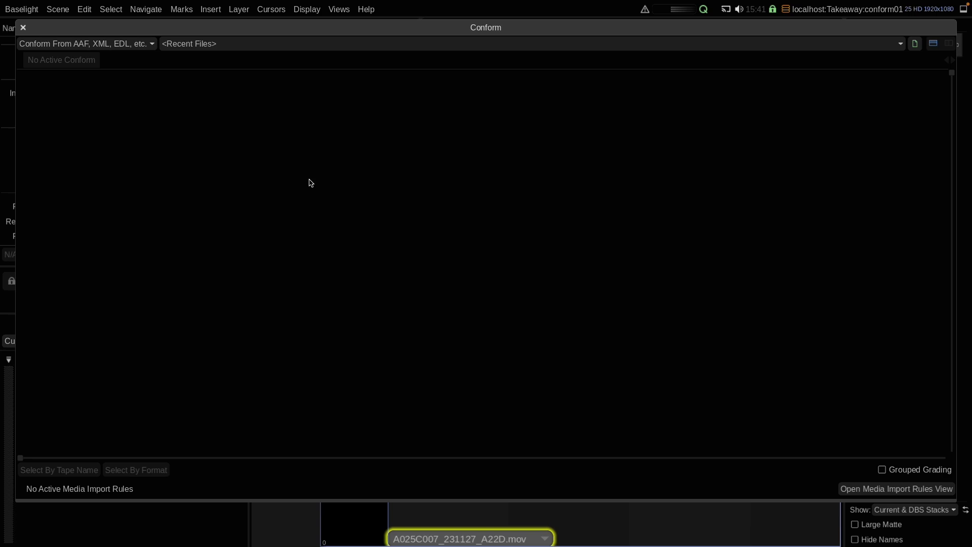
{"action": "left_click", "coordinate": [274, 44]}
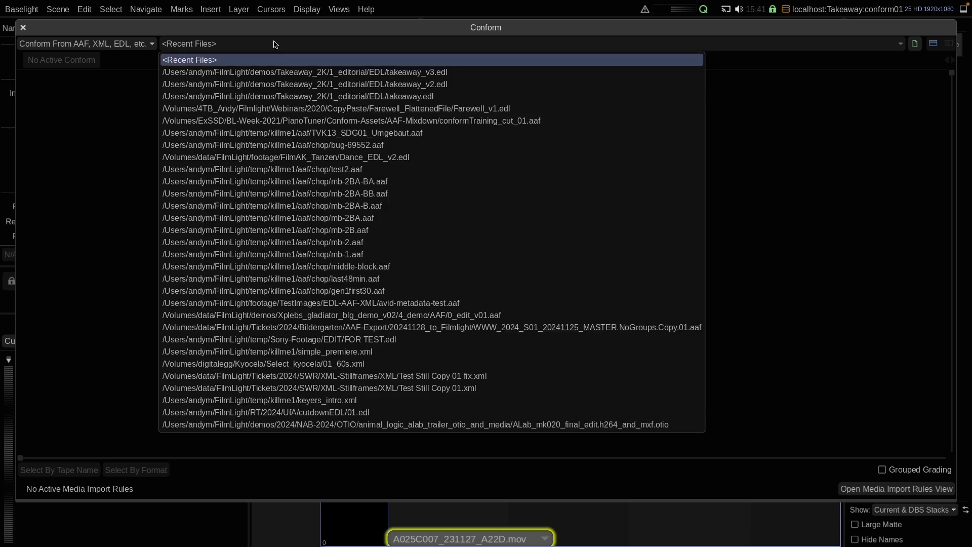
{"action": "left_click", "coordinate": [276, 71]}
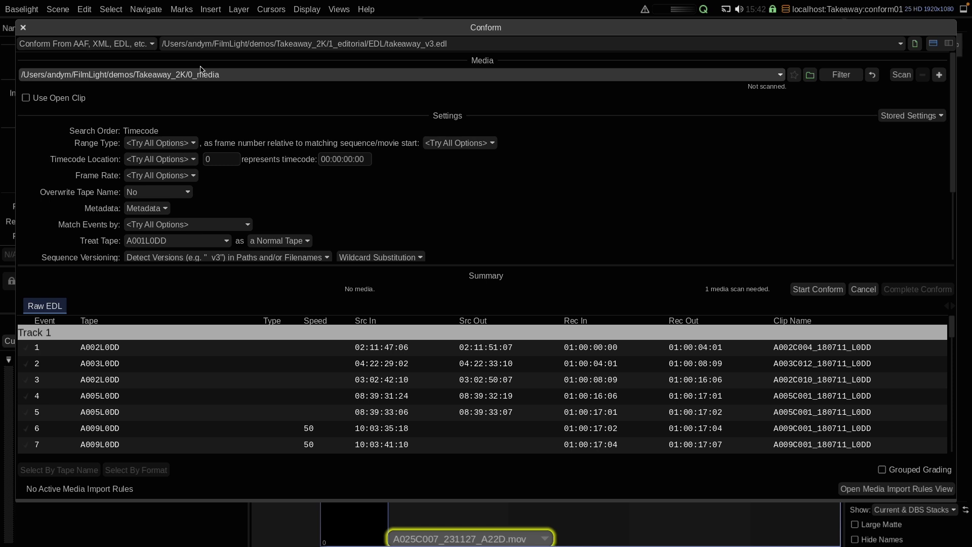
Set Range Type to Source and start conforming the edit events to media
{"action": "left_click", "coordinate": [155, 142]}
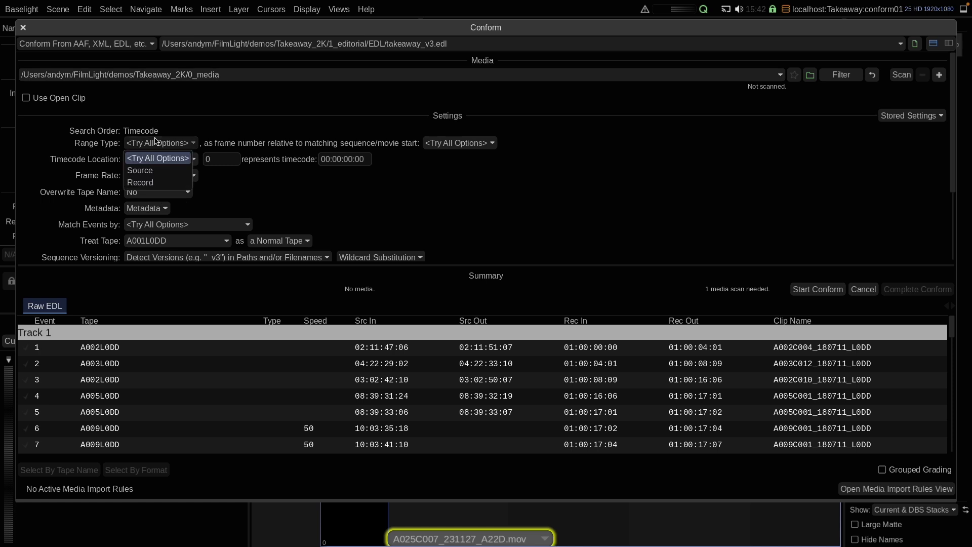
{"action": "left_click", "coordinate": [156, 170]}
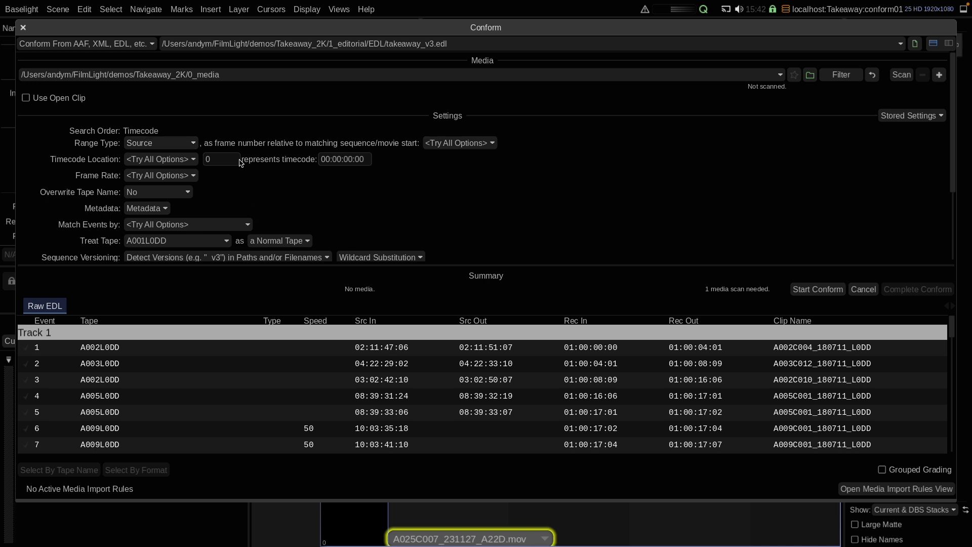
{"action": "left_click", "coordinate": [179, 148]}
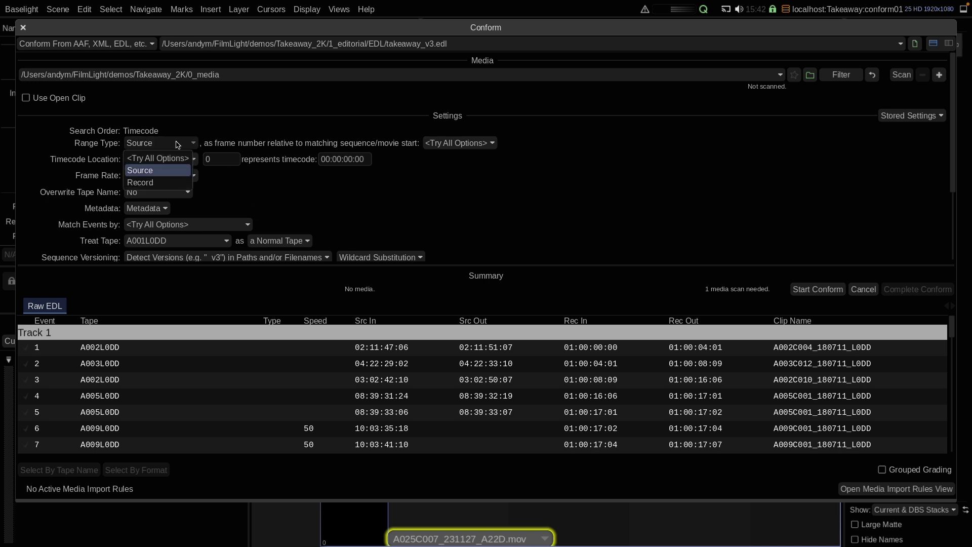
{"action": "left_click", "coordinate": [174, 170]}
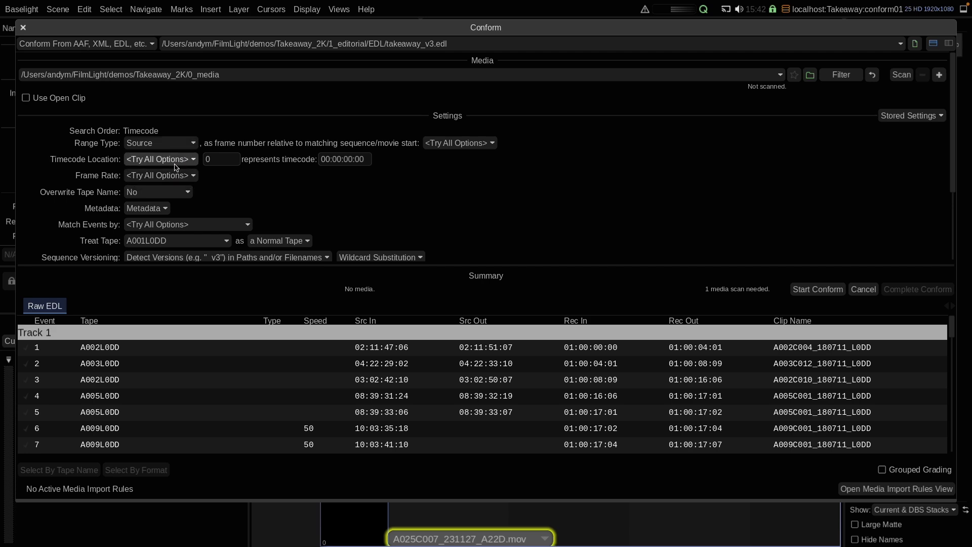
{"action": "left_click", "coordinate": [817, 290]}
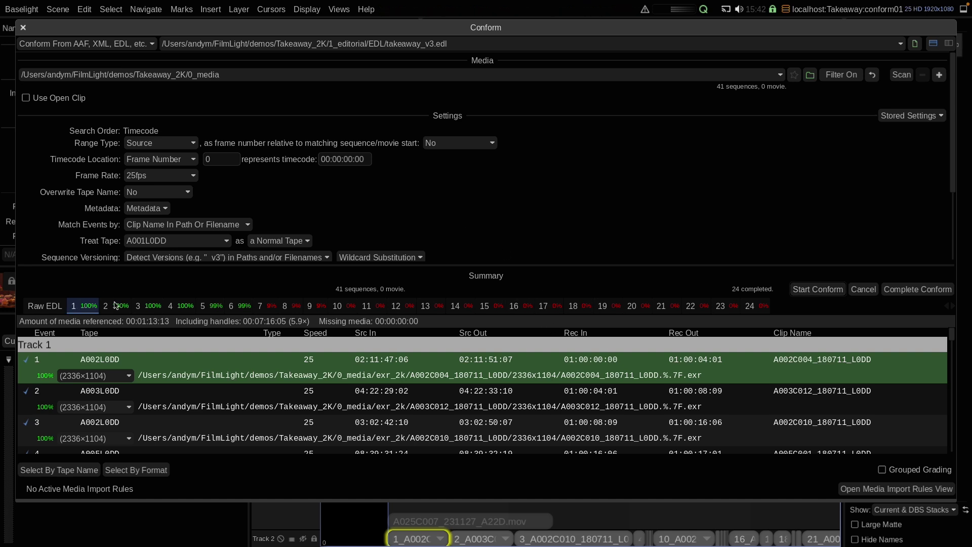
Complete the conform, close the Conform window, and scrub the new sequence
{"action": "left_click", "coordinate": [917, 290]}
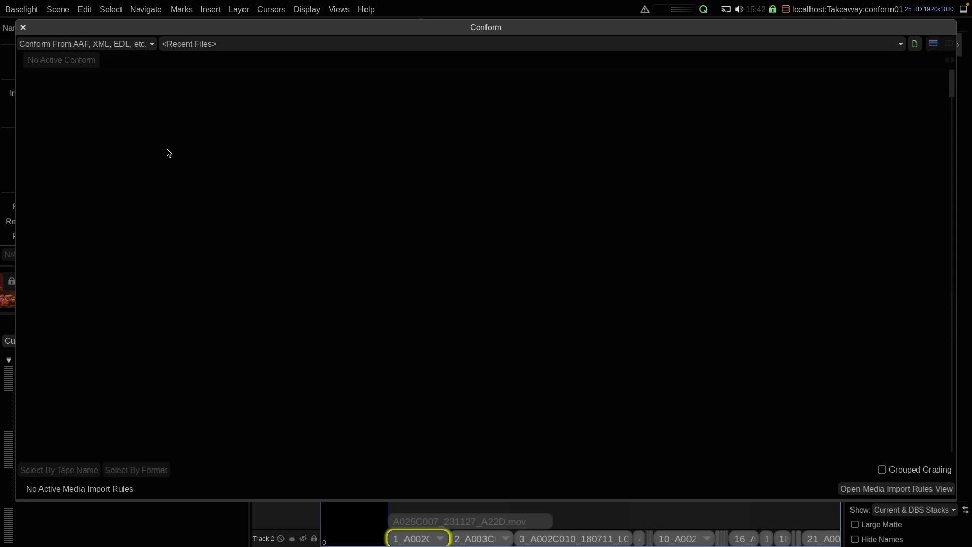
{"action": "left_click", "coordinate": [22, 28]}
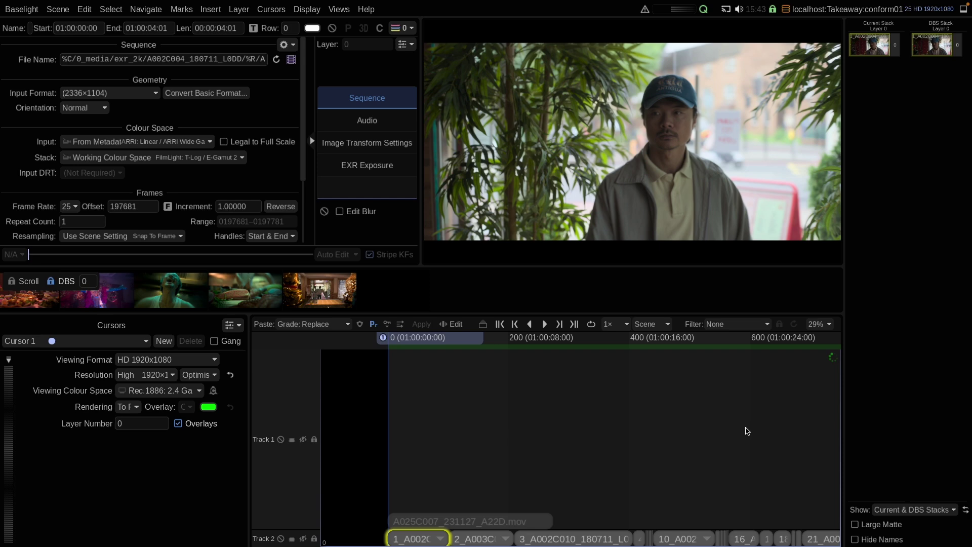
{"action": "scroll", "coordinate": [752, 429], "scroll_direction": "down", "scroll_amount": 3}
{"action": "scroll", "coordinate": [646, 425], "scroll_direction": "down", "scroll_amount": 2}
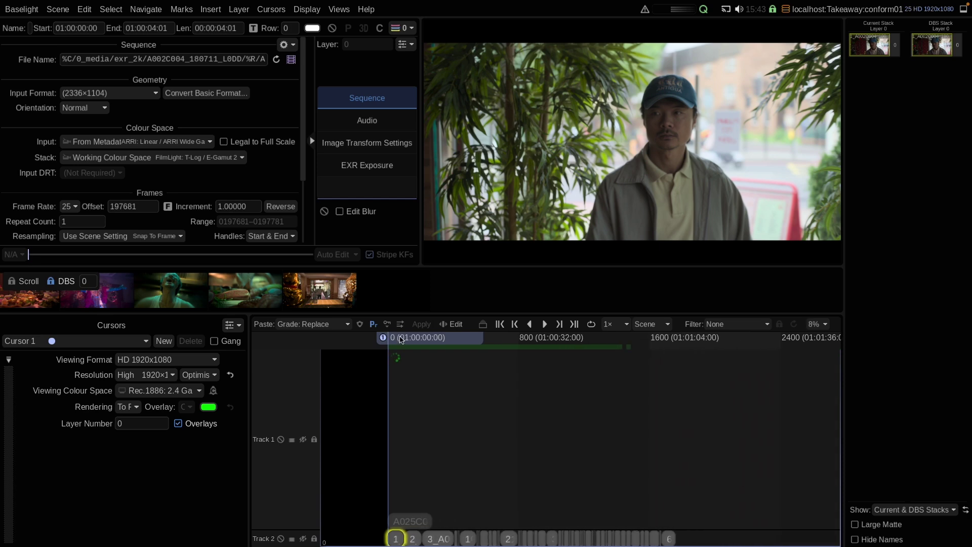
{"action": "mouse_move", "coordinate": [395, 355]}
{"action": "left_mouse_down"}
{"action": "mouse_move", "coordinate": [662, 348]}
{"action": "mouse_move", "coordinate": [466, 358]}
{"action": "left_mouse_up"}
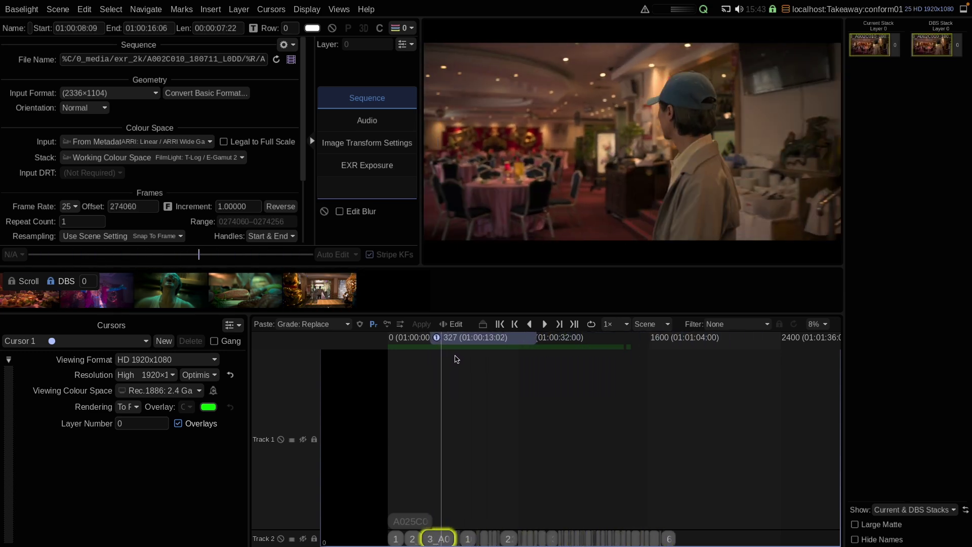
Play the conformed sequence, then jump forward and back between cuts with X and Z
{"action": "key", "text": "space"}
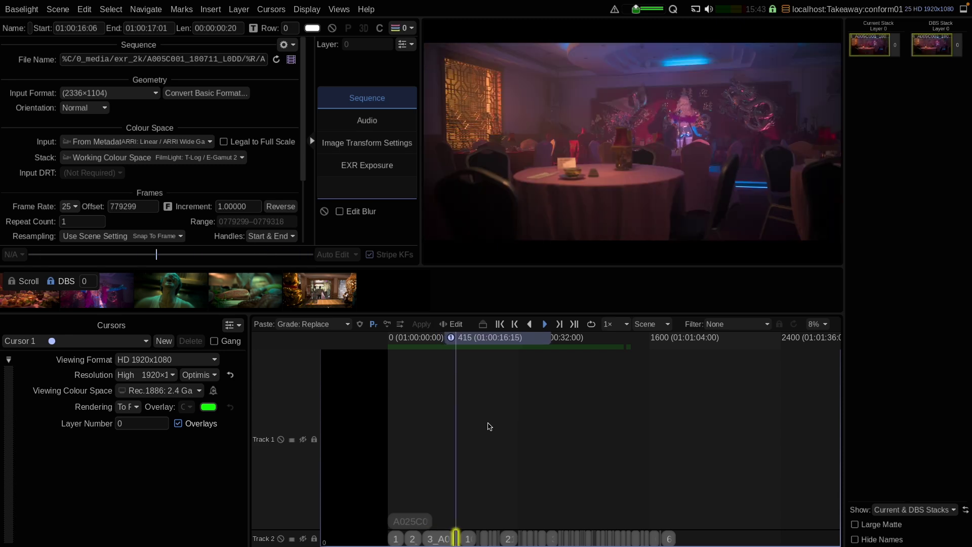
{"action": "key", "text": "space"}
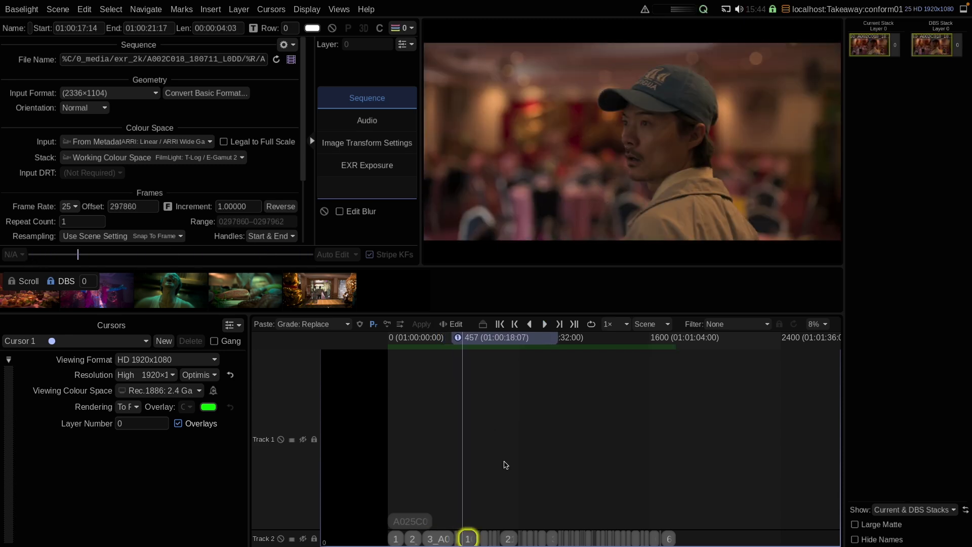
{"action": "key", "text": "x"}
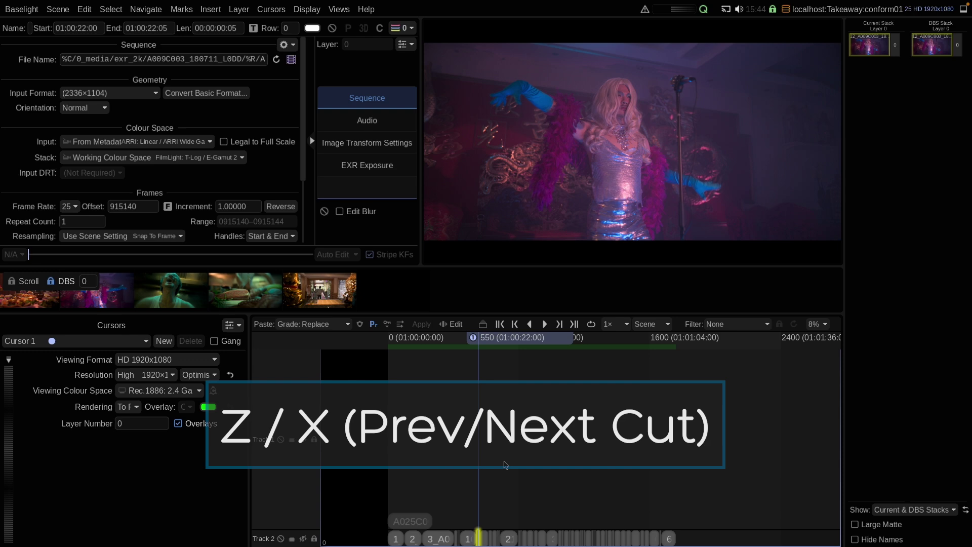
{"action": "key", "text": "x"}
{"action": "key", "text": "x"}
{"action": "key", "text": "x"}
{"action": "key", "text": "x"}
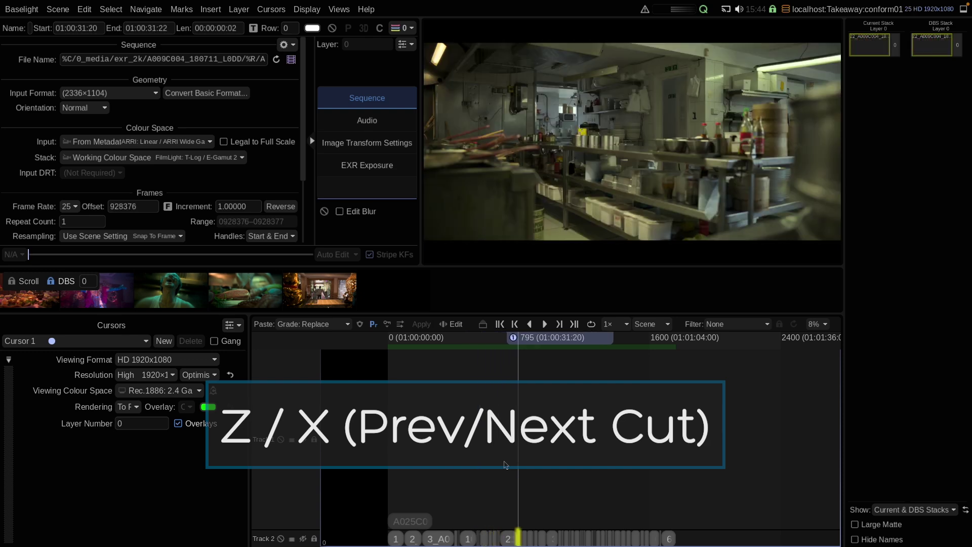
{"action": "key", "text": "z"}
{"action": "key", "text": "z"}
{"action": "key", "text": "z"}
{"action": "key", "text": "z"}
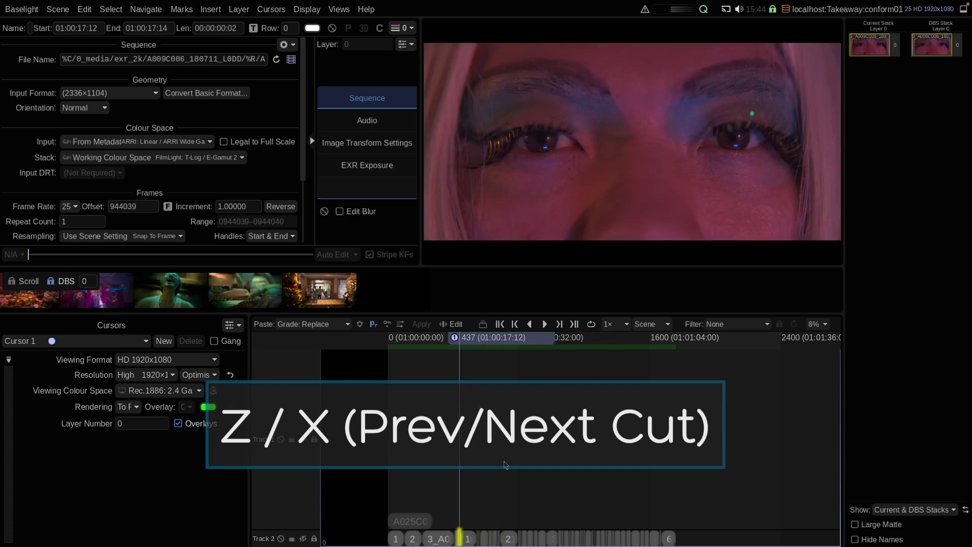
{"action": "key", "text": "z"}
{"action": "key", "text": "z"}
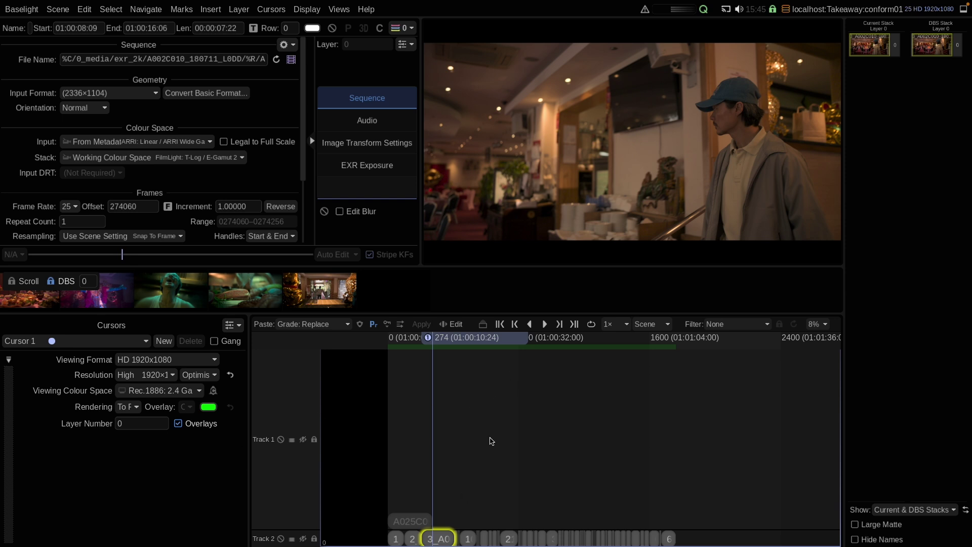
Merge all tracks into Track 1, delete the A025C007_231127_A22D.mov clip, and return to shot 3
{"action": "right_click", "coordinate": [275, 459]}
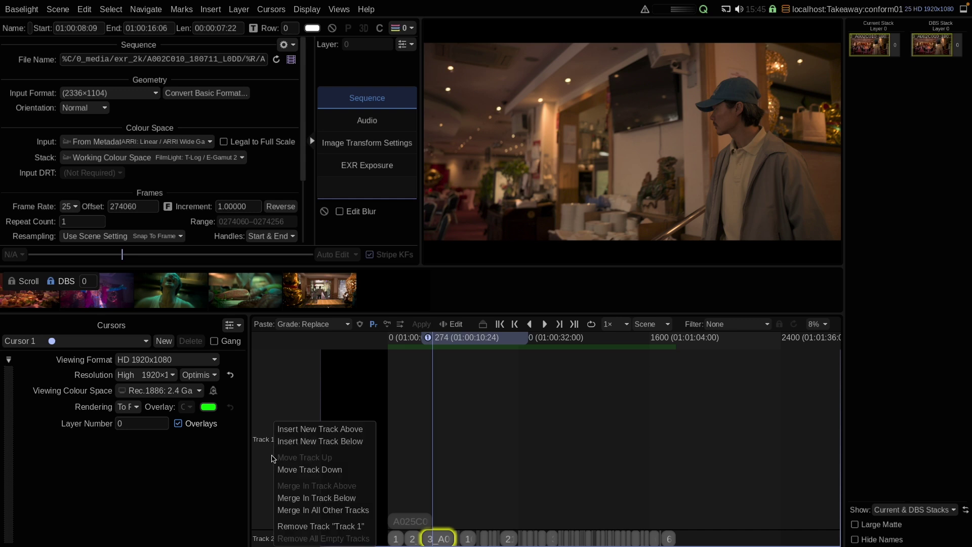
{"action": "left_click", "coordinate": [303, 513]}
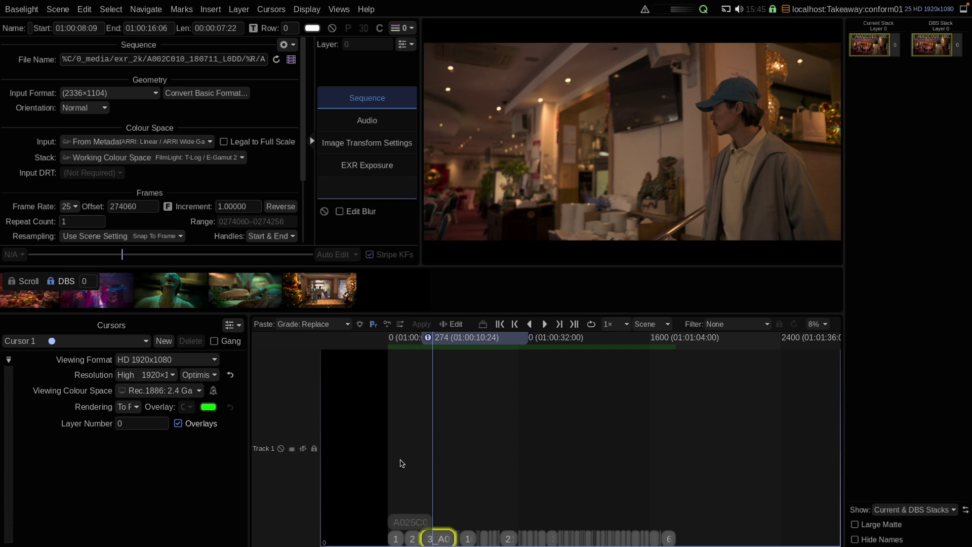
{"action": "left_click", "coordinate": [403, 524]}
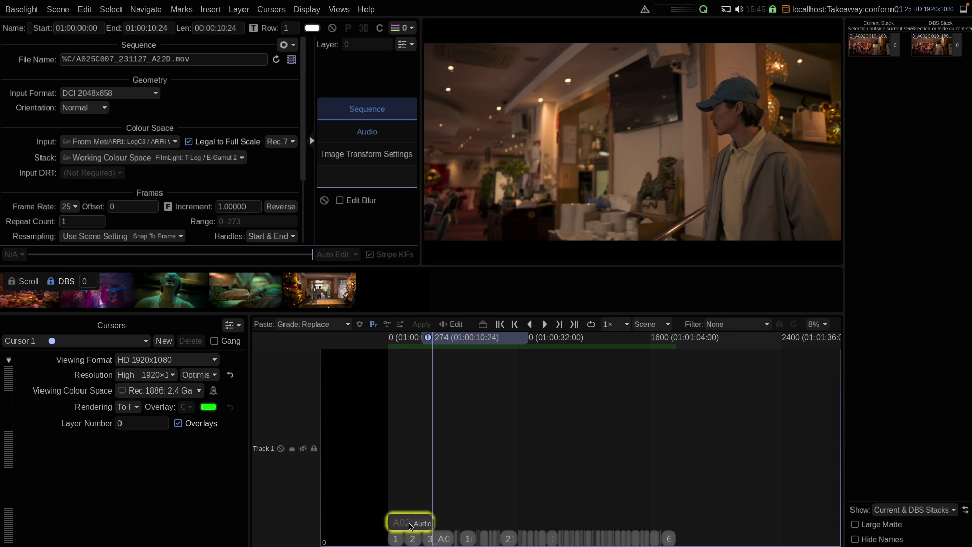
{"action": "key", "text": "Delete"}
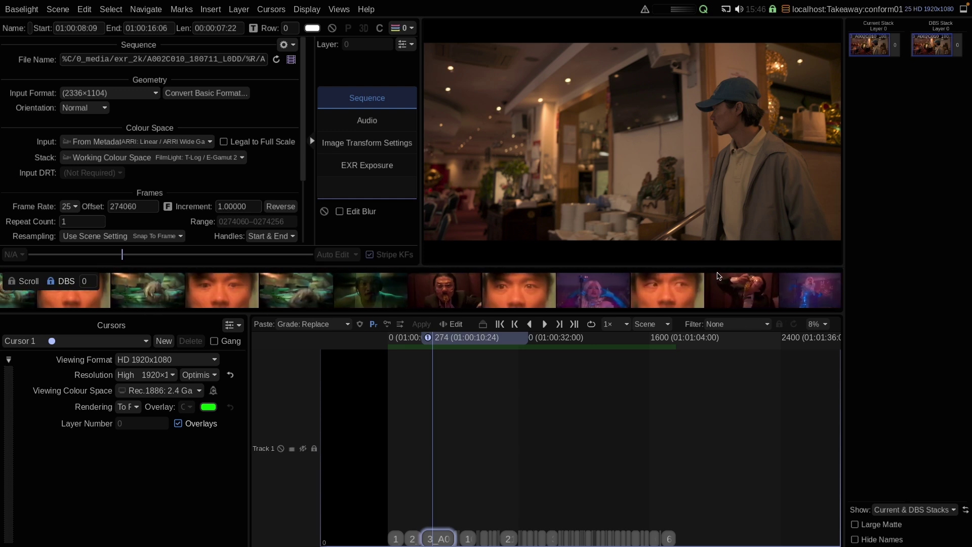
{"action": "left_click", "coordinate": [445, 343]}
{"action": "left_click", "coordinate": [426, 343]}
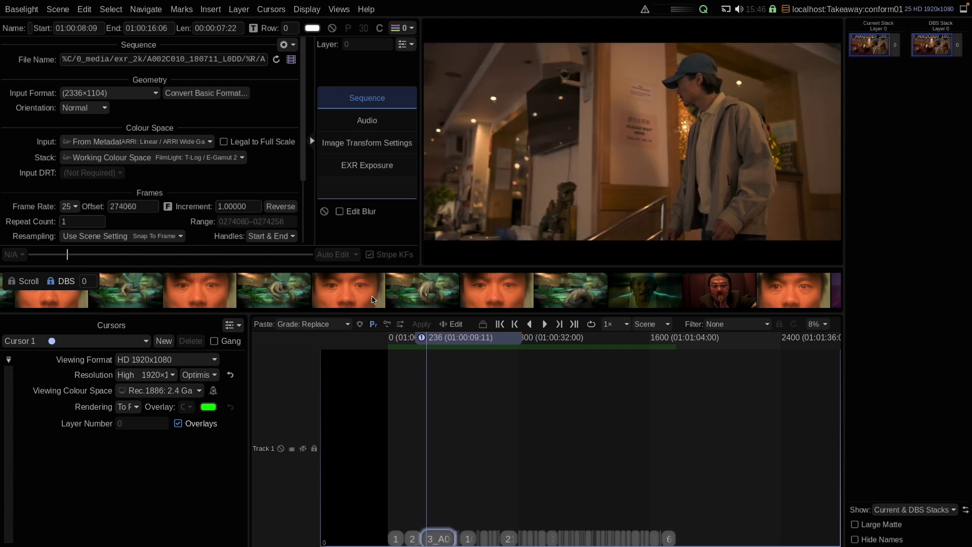
Centre the shot strip on shot 3, scrub through later shots, and show the Insert list
{"action": "left_click", "coordinate": [16, 283]}
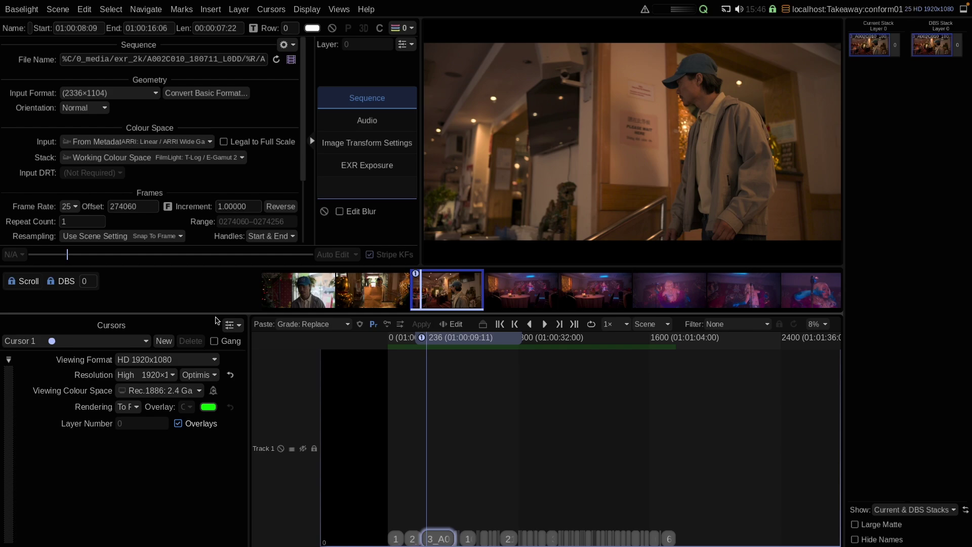
{"action": "mouse_move", "coordinate": [435, 342]}
{"action": "left_mouse_down"}
{"action": "mouse_move", "coordinate": [577, 357]}
{"action": "mouse_move", "coordinate": [533, 357]}
{"action": "left_mouse_up"}
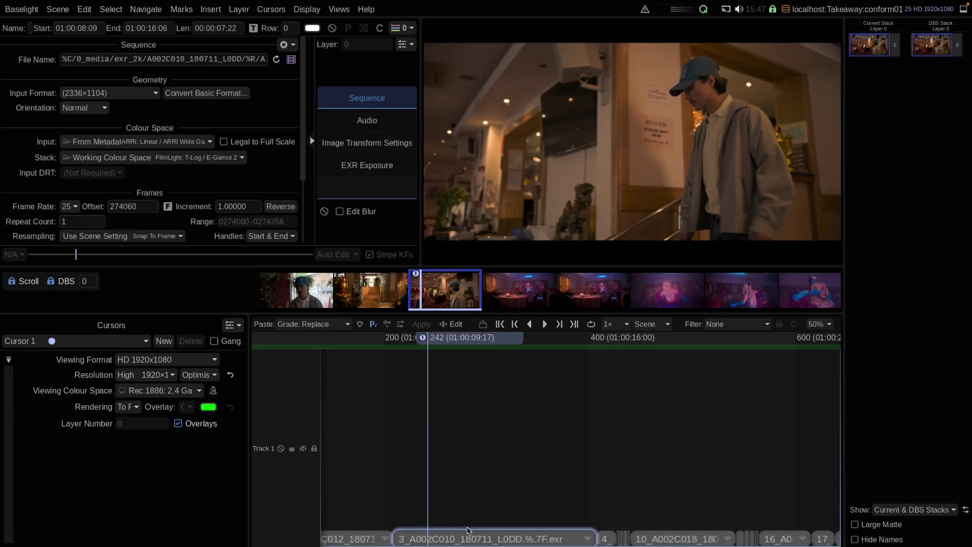
{"action": "left_click", "coordinate": [213, 11]}
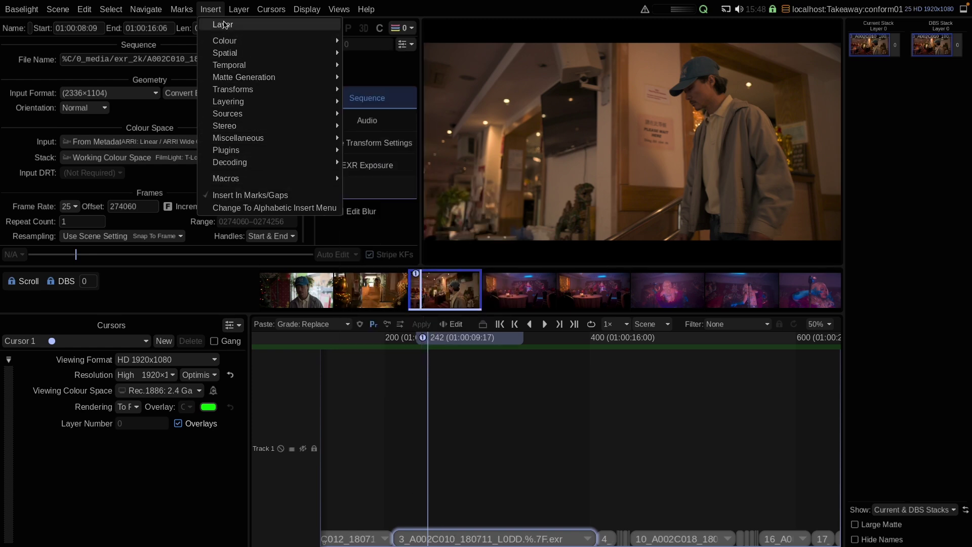
Insert grade layers on shot 3 until the stack reaches five layers
{"action": "left_click", "coordinate": [222, 27]}
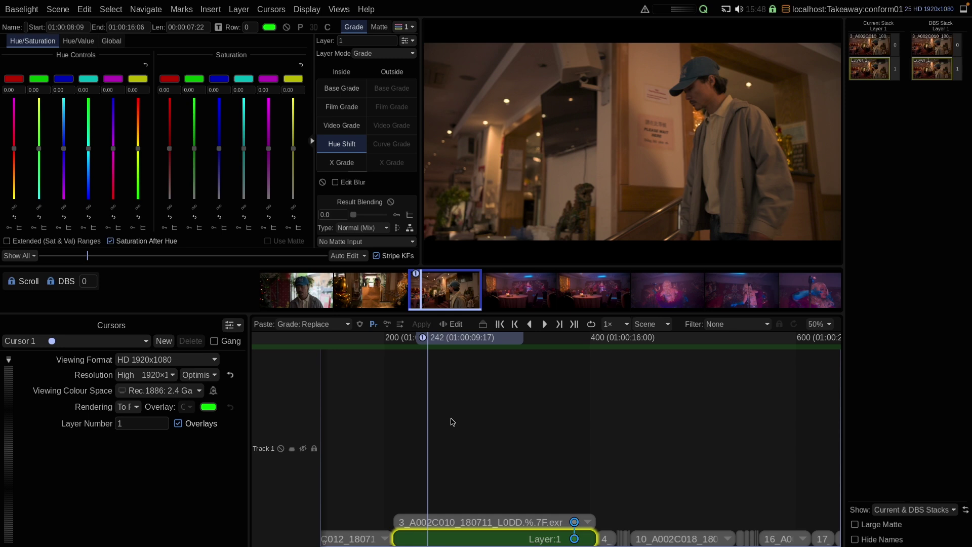
{"action": "key", "text": "p"}
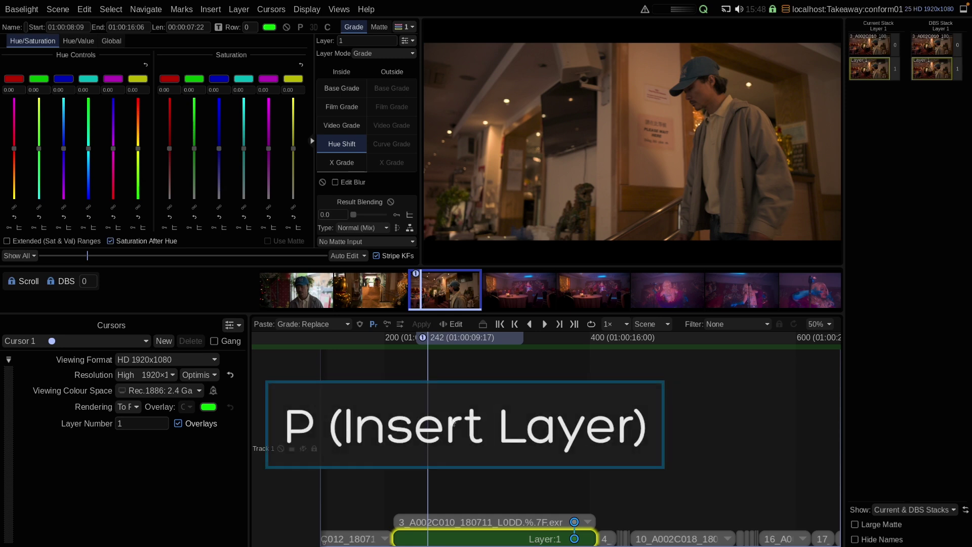
{"action": "key", "text": "p"}
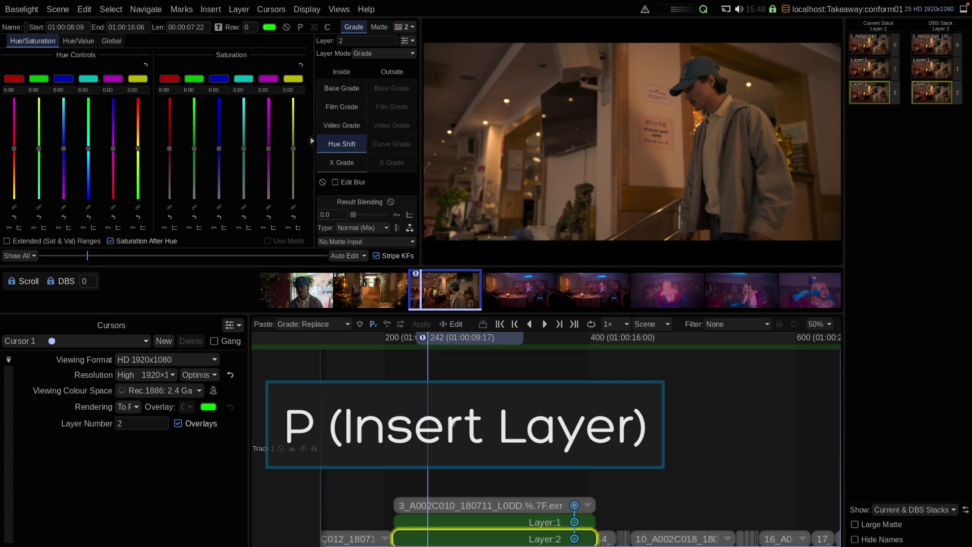
{"action": "key", "text": "p"}
{"action": "key", "text": "p"}
{"action": "key", "text": "p"}
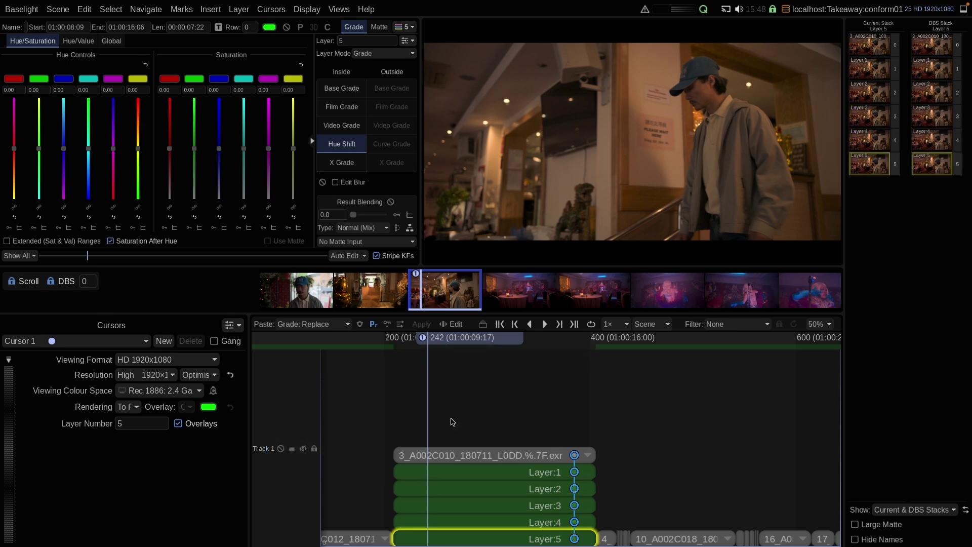
Review Layer 2's Base, Film, Video, Hue Shift and X Grade operators, then select Layer 5
{"action": "left_click", "coordinate": [542, 490]}
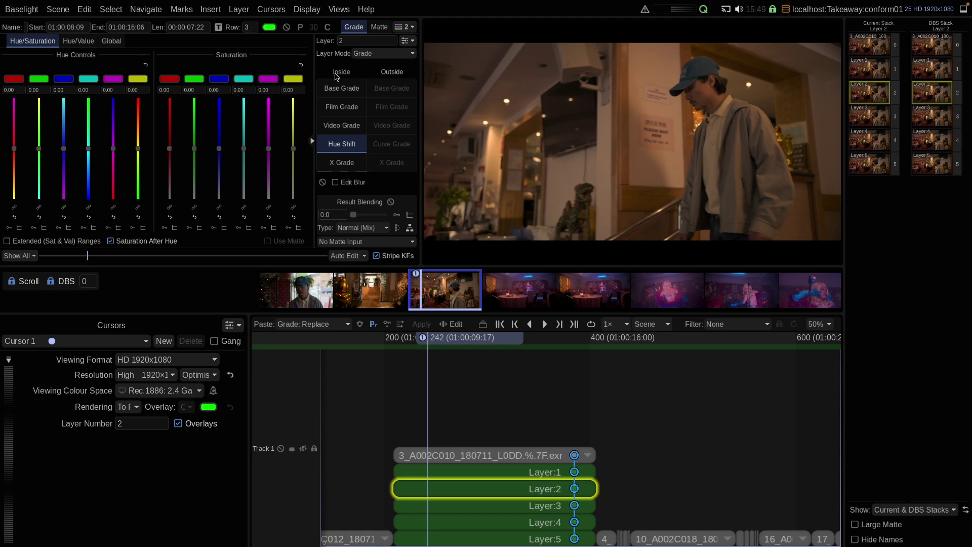
{"action": "left_click", "coordinate": [338, 88]}
{"action": "left_click", "coordinate": [341, 107]}
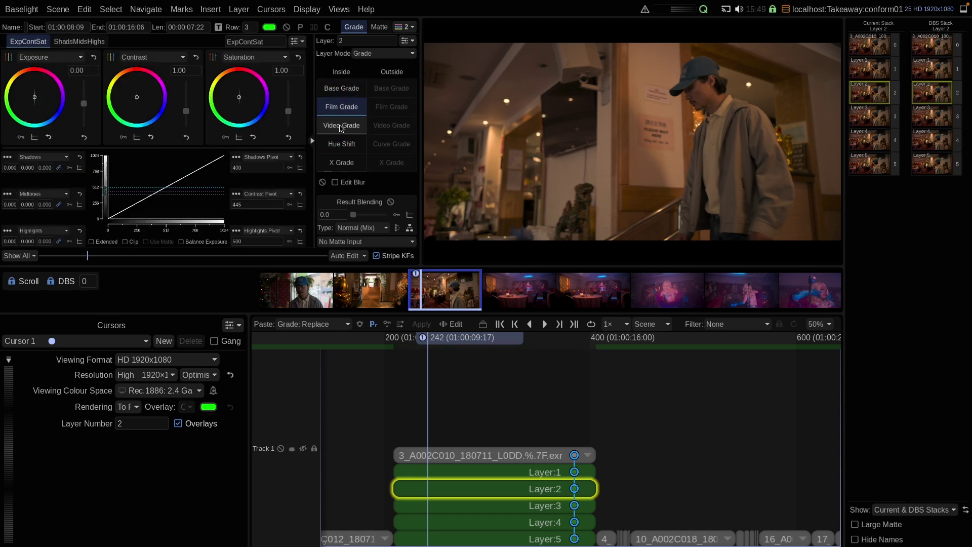
{"action": "left_click", "coordinate": [341, 125]}
{"action": "left_click", "coordinate": [341, 144]}
{"action": "left_click", "coordinate": [335, 162]}
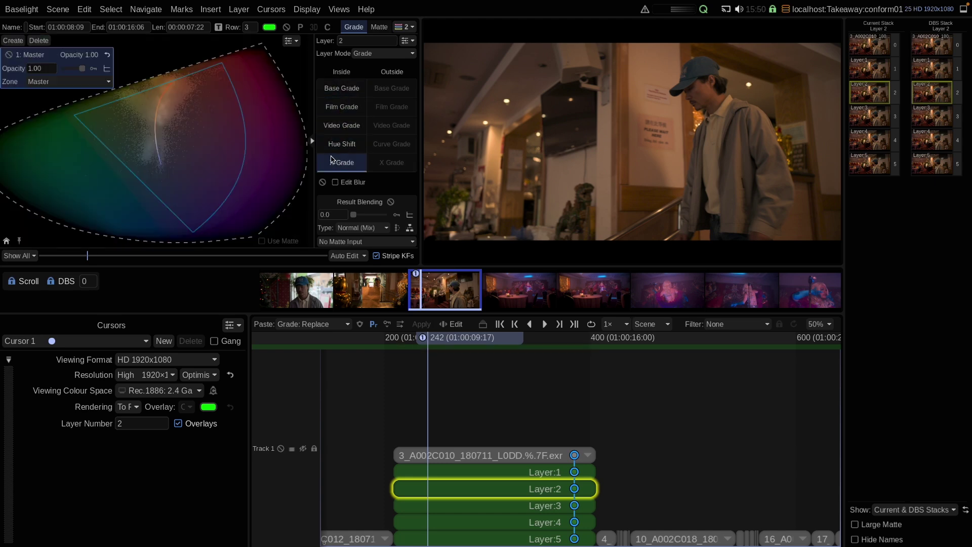
{"action": "left_click", "coordinate": [468, 539]}
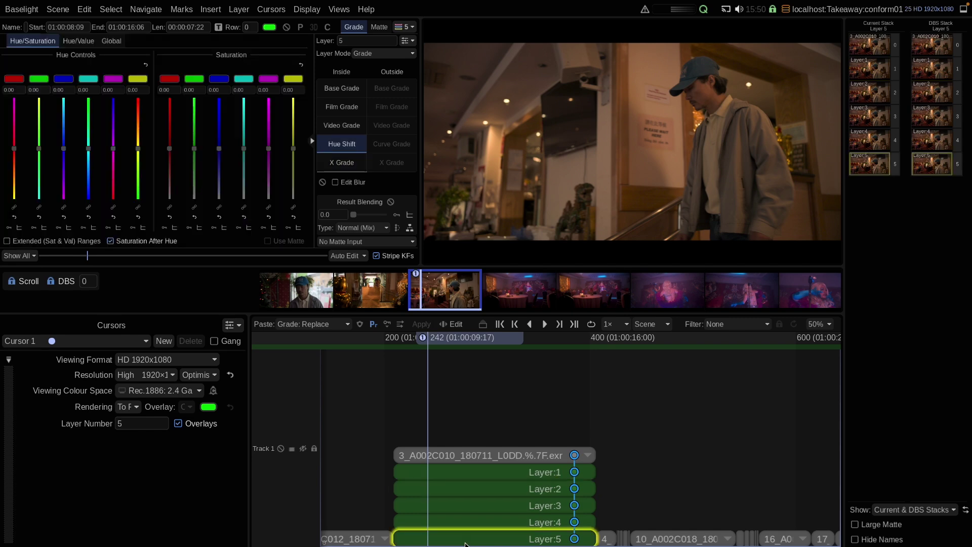
Add a new layer above Layer 5 and renumber it 20
{"action": "key", "text": "ctrl+l"}
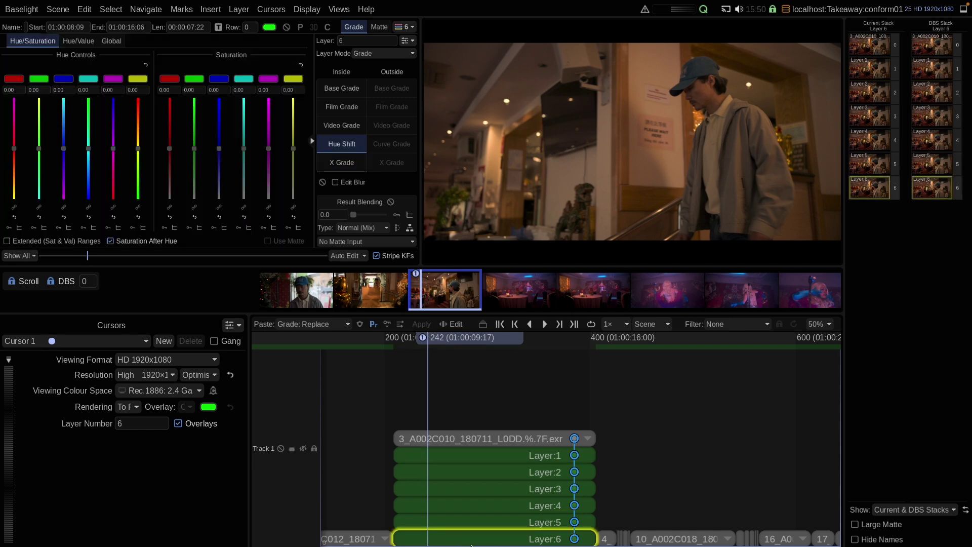
{"action": "left_click", "coordinate": [353, 39]}
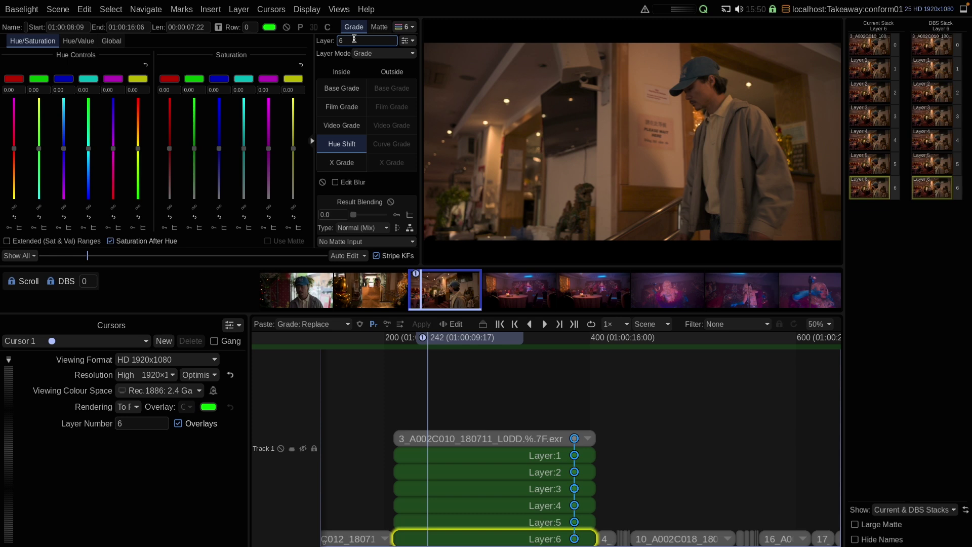
{"action": "double_click", "coordinate": [358, 40]}
{"action": "type", "text": "20"}
{"action": "key", "text": "Return"}
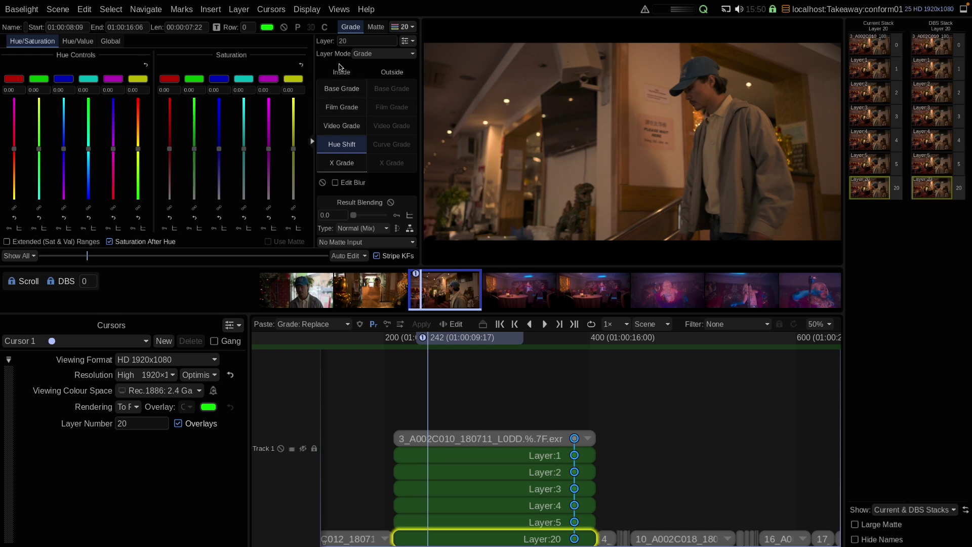
Change Layer 20's Video Grade to Chromogen with the C-102 Kulthea preset
{"action": "left_click", "coordinate": [340, 127]}
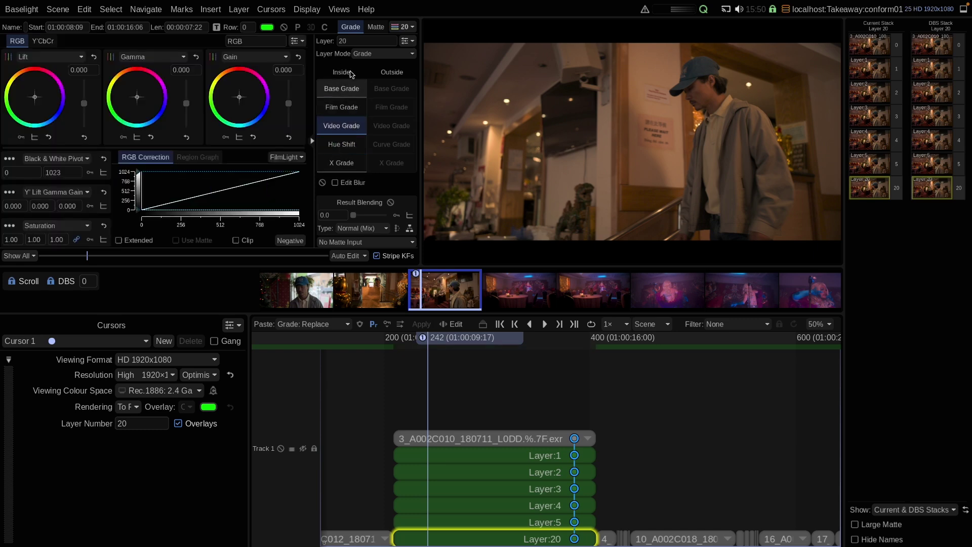
{"action": "right_click", "coordinate": [338, 125]}
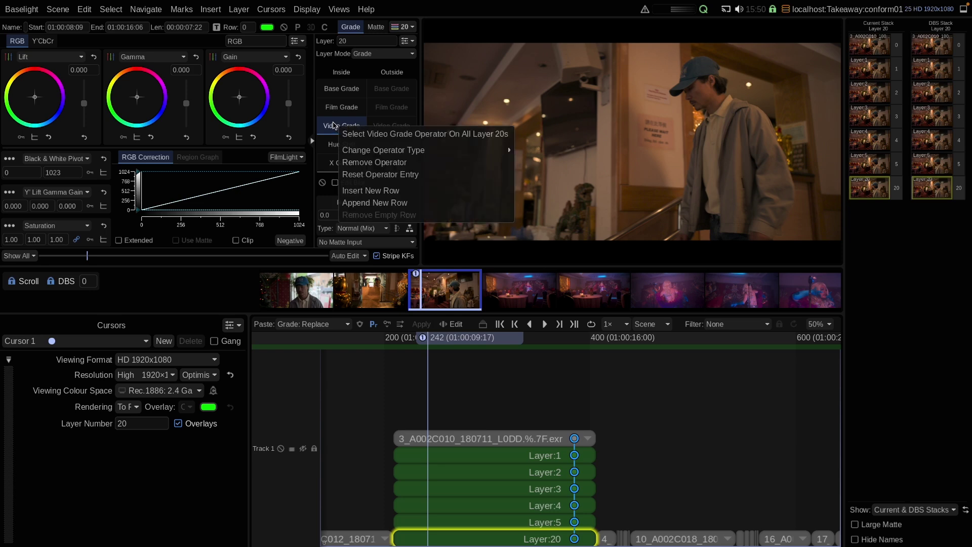
{"action": "mouse_move", "coordinate": [383, 150]}
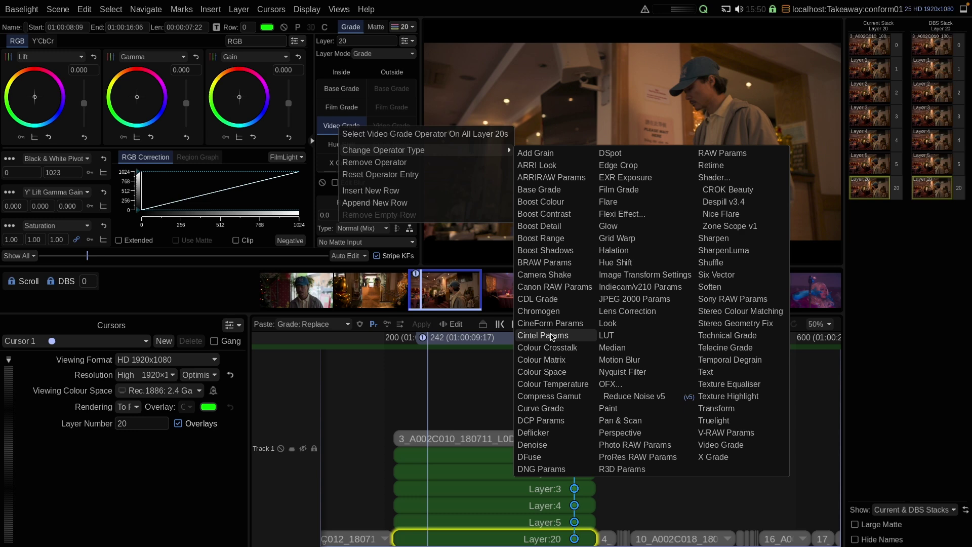
{"action": "left_click", "coordinate": [539, 311]}
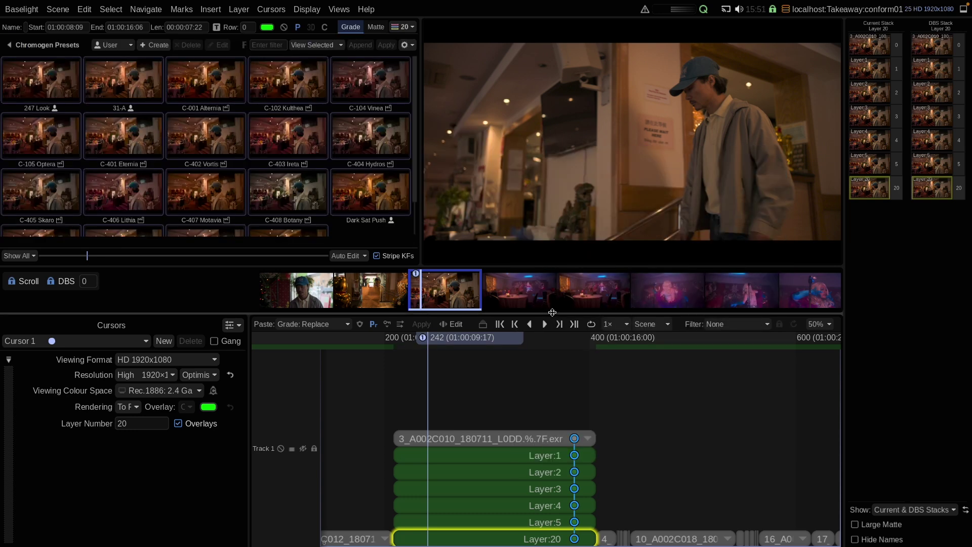
{"action": "left_click", "coordinate": [282, 83]}
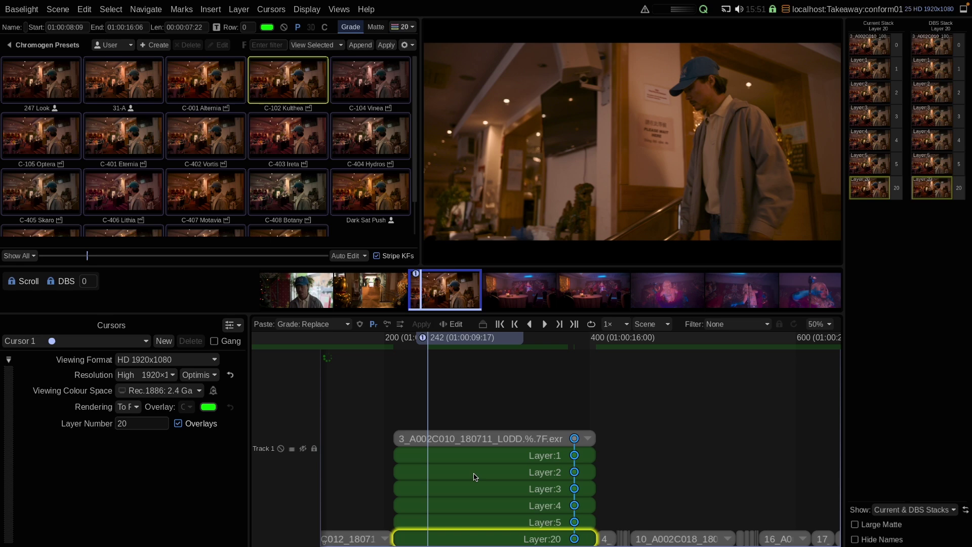
{"action": "left_click", "coordinate": [11, 44]}
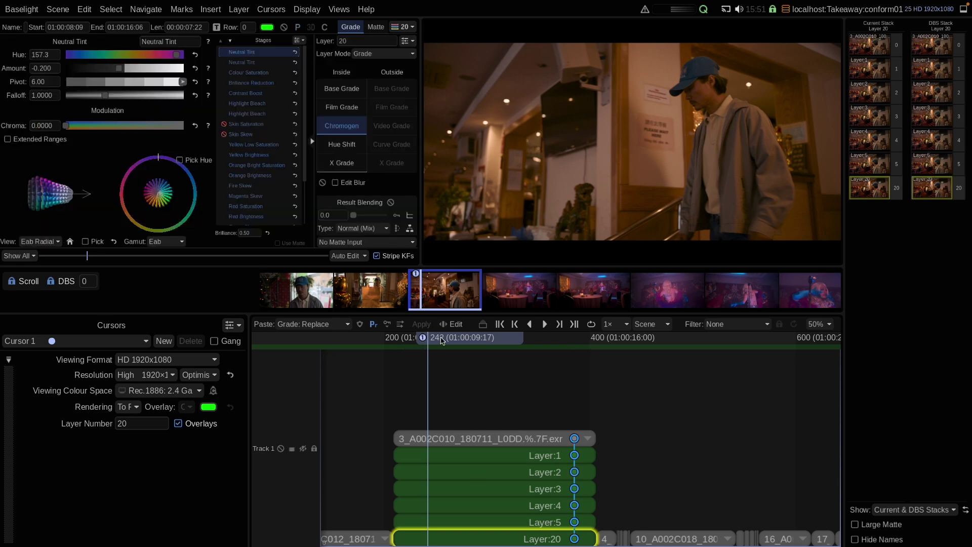
Shift Layer 1's base grade balance and raise its level, then select Layer 5
{"action": "mouse_move", "coordinate": [442, 342]}
{"action": "left_mouse_down"}
{"action": "mouse_move", "coordinate": [552, 336]}
{"action": "mouse_move", "coordinate": [510, 340]}
{"action": "left_mouse_up"}
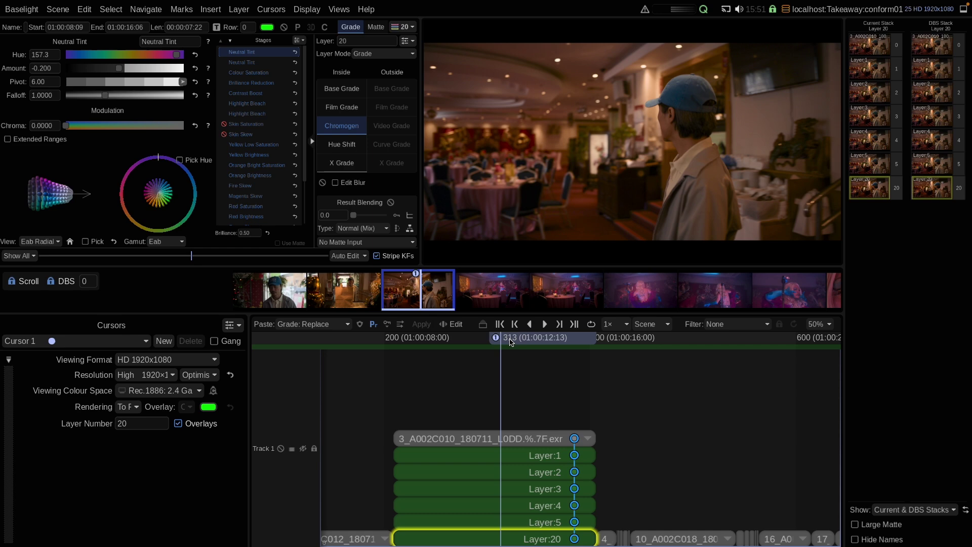
{"action": "left_click", "coordinate": [448, 459]}
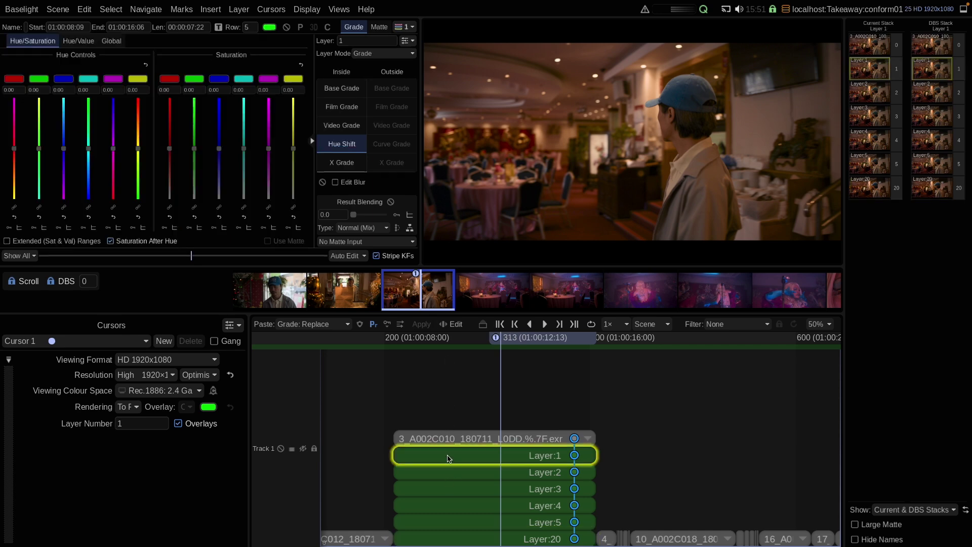
{"action": "left_click", "coordinate": [338, 90]}
{"action": "left_click_drag", "start_coordinate": [133, 102], "coordinate": [145, 111]}
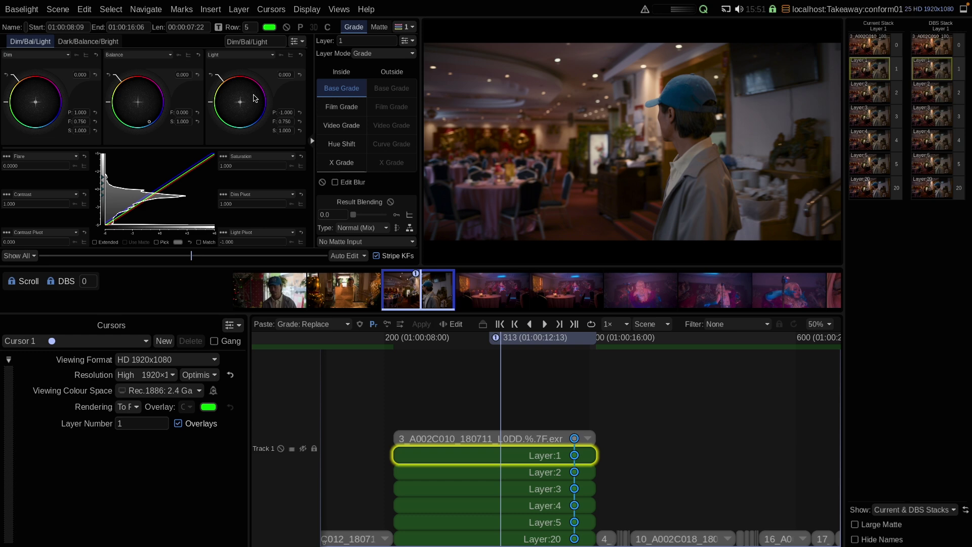
{"action": "left_click_drag", "start_coordinate": [194, 74], "coordinate": [166, 99]}
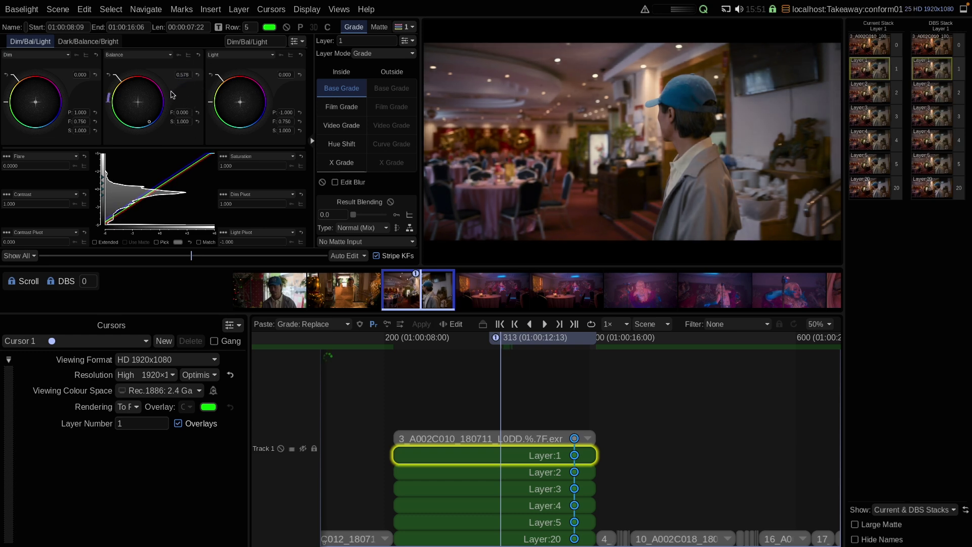
{"action": "left_click", "coordinate": [518, 524]}
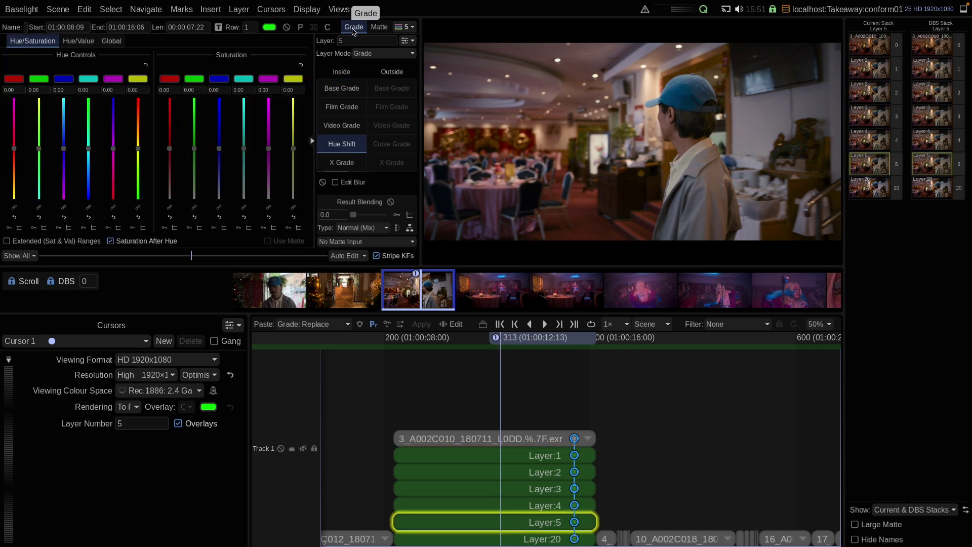
Add a Vignette quickshape matte to Layer 5
{"action": "left_click", "coordinate": [380, 27]}
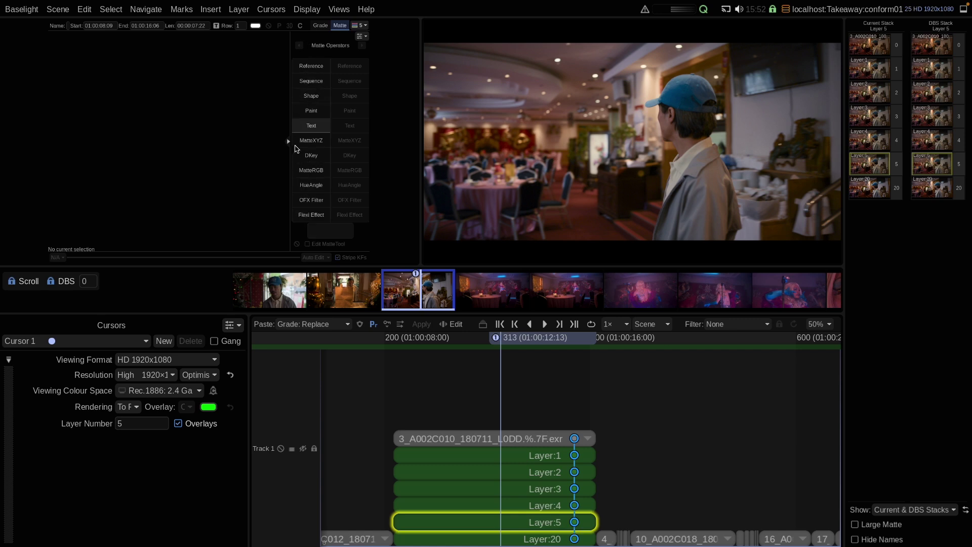
{"action": "left_click", "coordinate": [312, 96]}
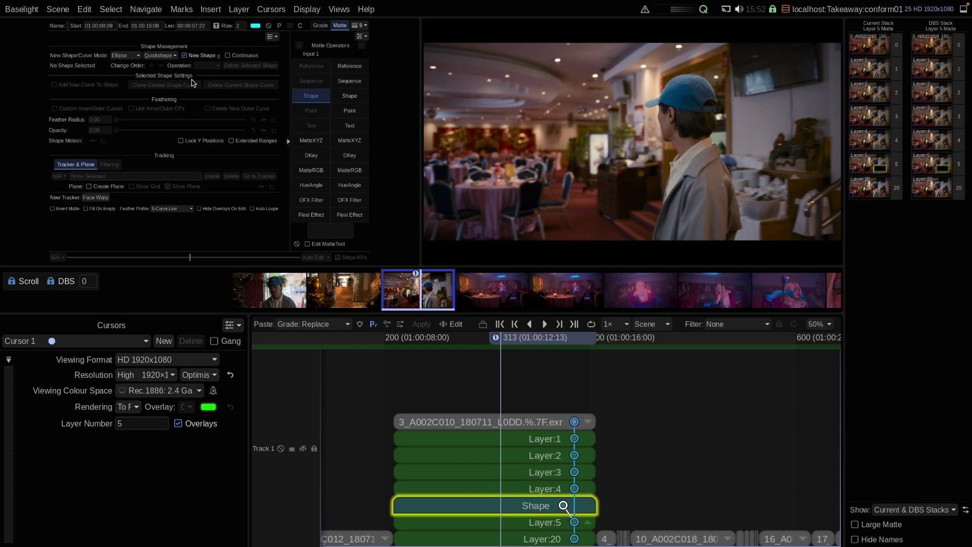
{"action": "left_click", "coordinate": [159, 55]}
{"action": "left_click", "coordinate": [175, 177]}
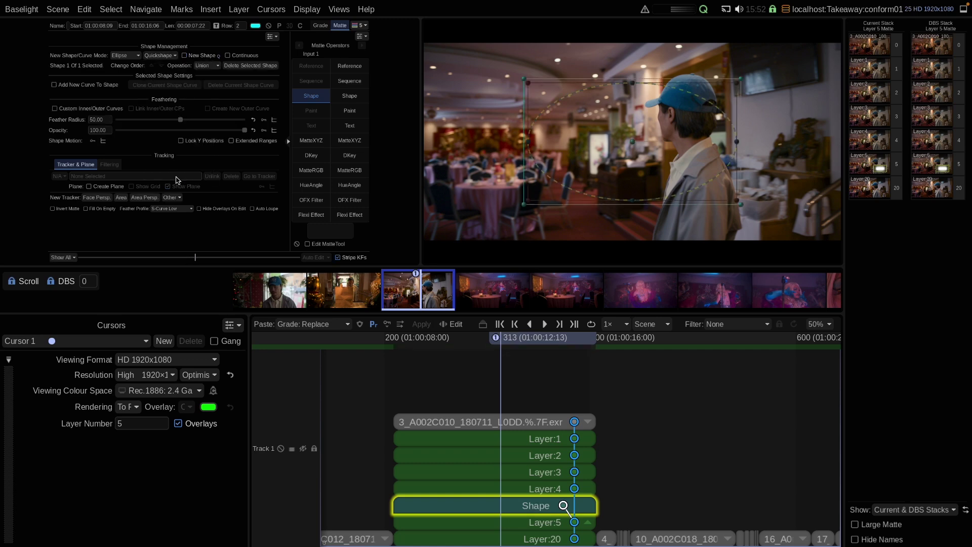
Grade outside the vignette with Layer 5's Outside base grade, then reselect the vignette matte
{"action": "left_click", "coordinate": [469, 521]}
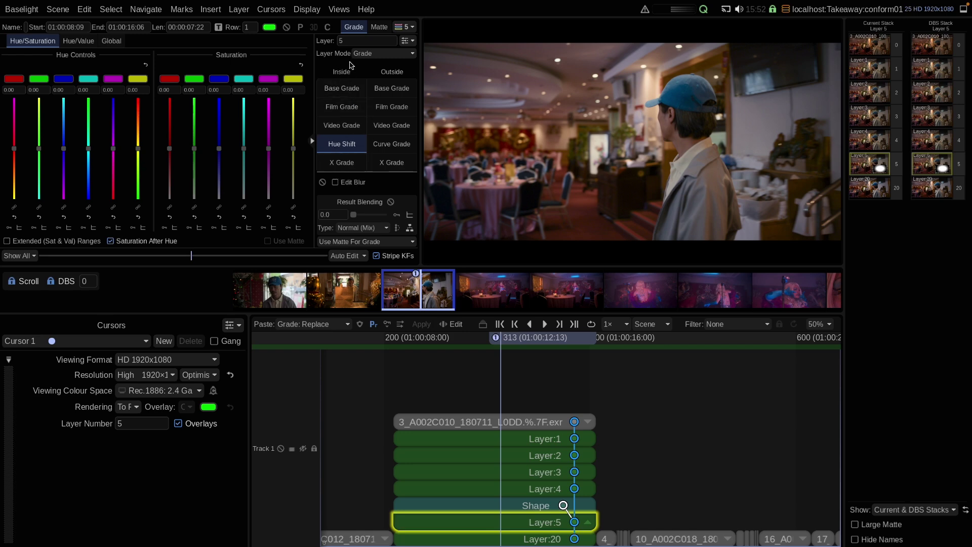
{"action": "left_click", "coordinate": [399, 89]}
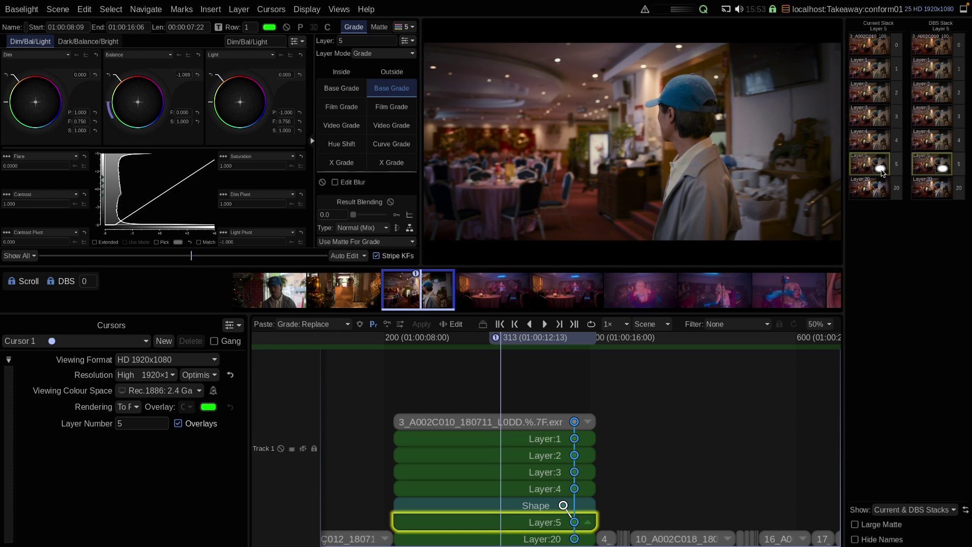
{"action": "left_click", "coordinate": [860, 93]}
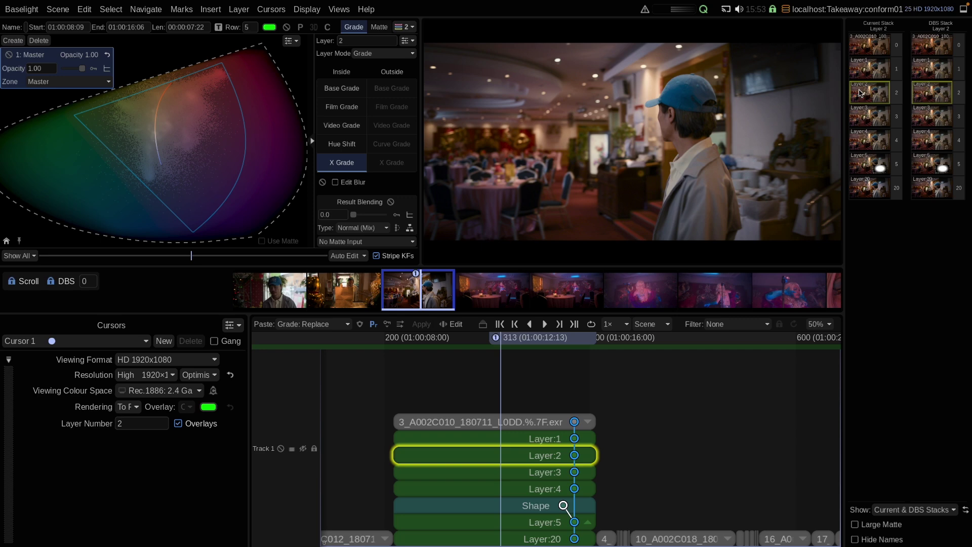
{"action": "left_click", "coordinate": [861, 167]}
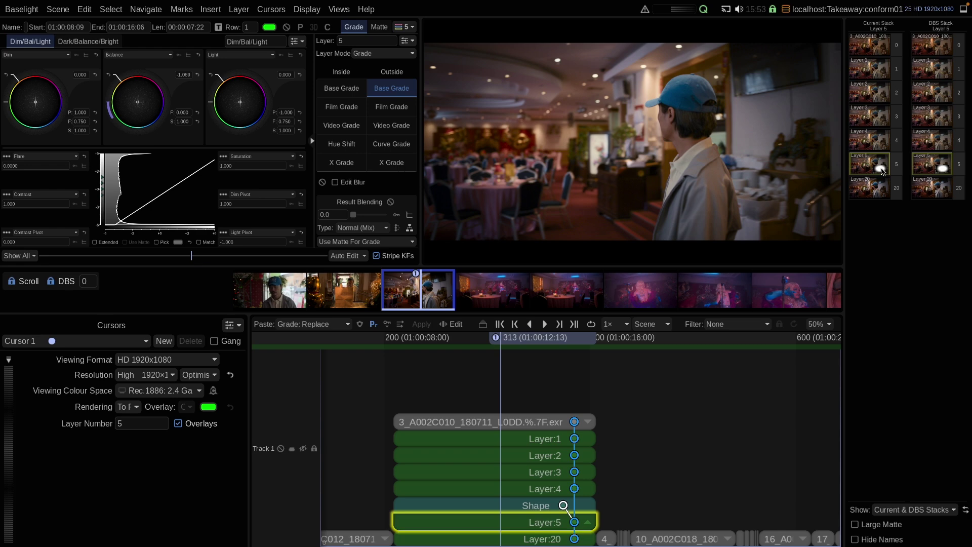
{"action": "left_click", "coordinate": [883, 173]}
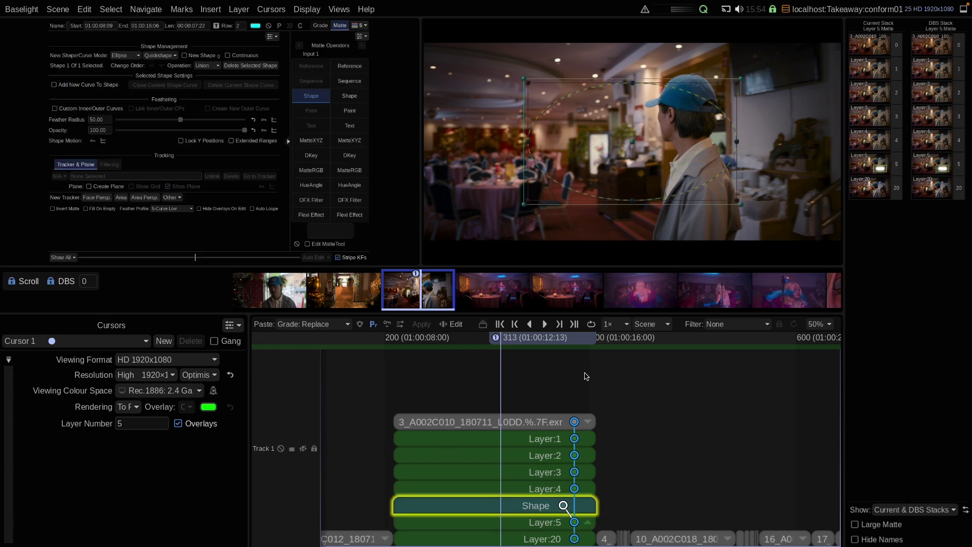
Insert a Transform layer above Layer 20, scaling to 1.108 and shifting left, then select Layer 3
{"action": "left_click", "coordinate": [456, 543]}
{"action": "left_click", "coordinate": [210, 9]}
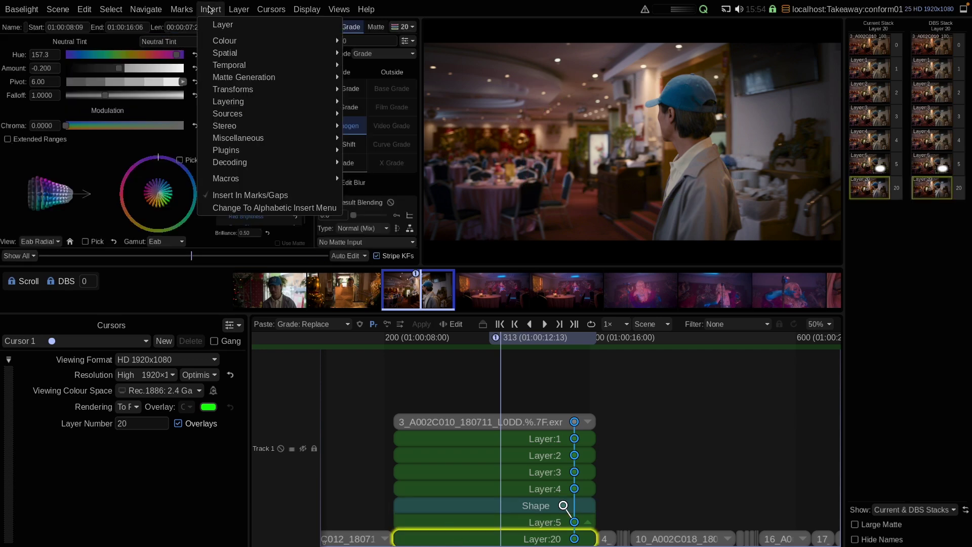
{"action": "mouse_move", "coordinate": [232, 89]}
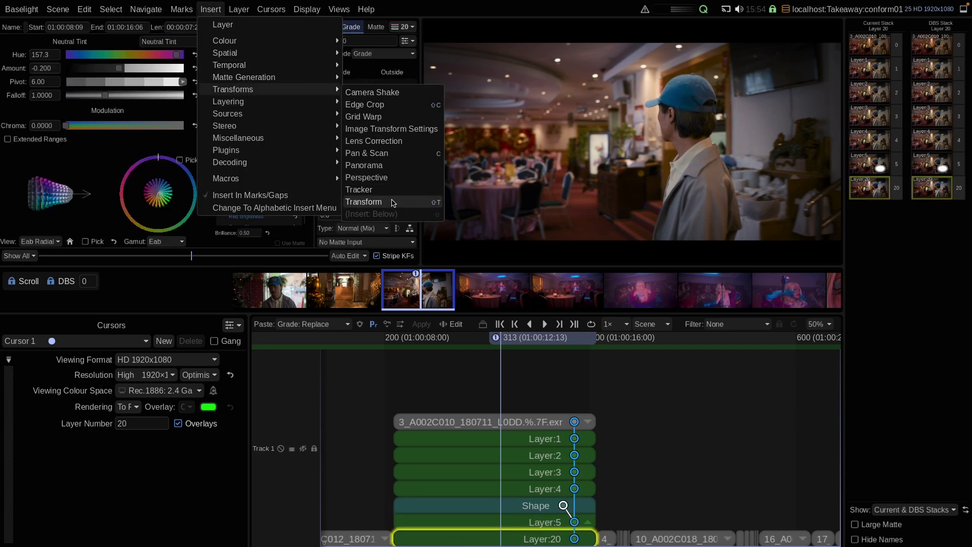
{"action": "left_click", "coordinate": [393, 204]}
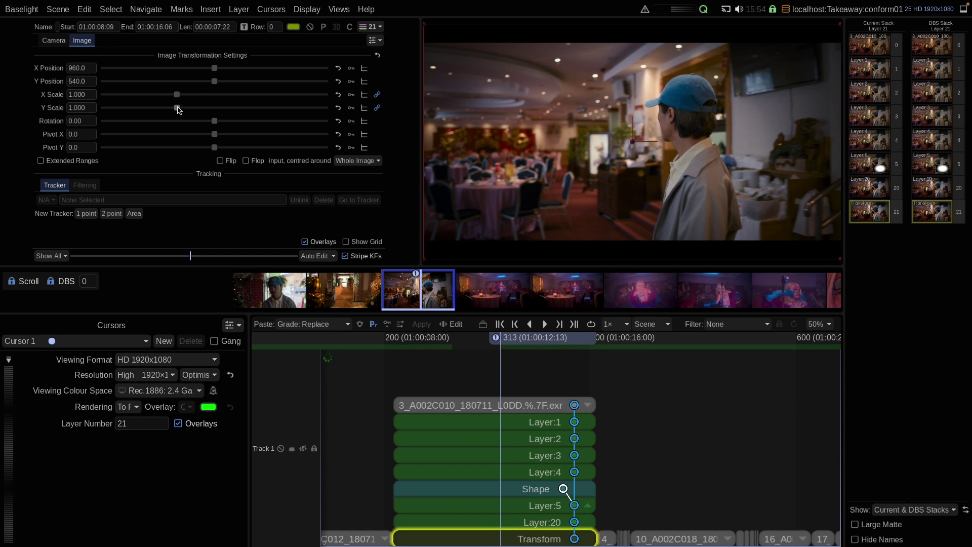
{"action": "mouse_move", "coordinate": [177, 107]}
{"action": "left_mouse_down"}
{"action": "mouse_move", "coordinate": [164, 111]}
{"action": "mouse_move", "coordinate": [194, 107]}
{"action": "left_mouse_up"}
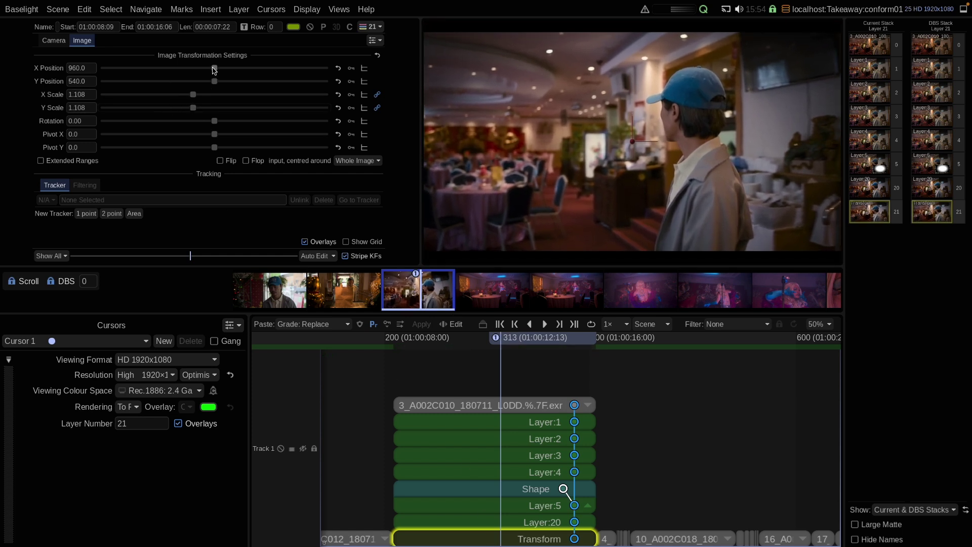
{"action": "left_click_drag", "start_coordinate": [214, 68], "coordinate": [204, 73]}
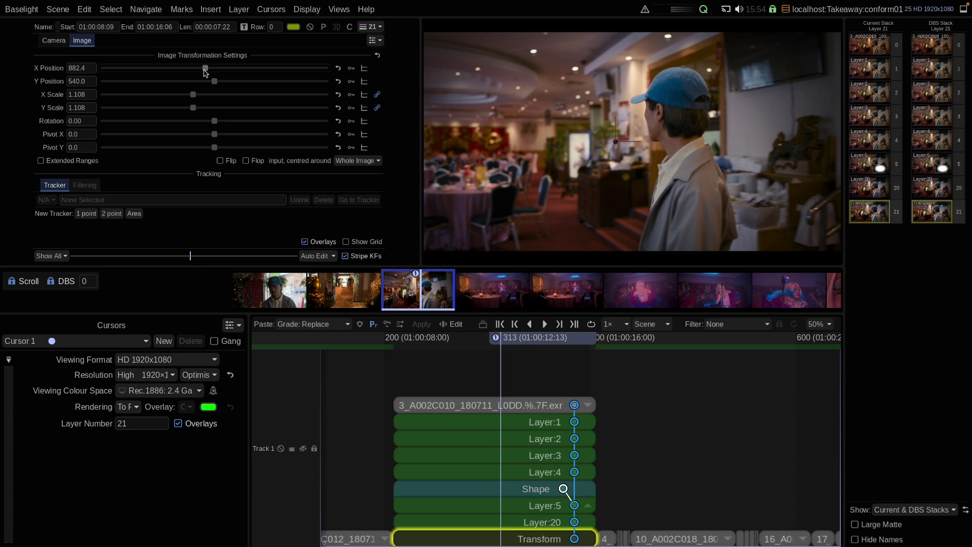
{"action": "left_click", "coordinate": [462, 350]}
{"action": "left_click", "coordinate": [509, 456]}
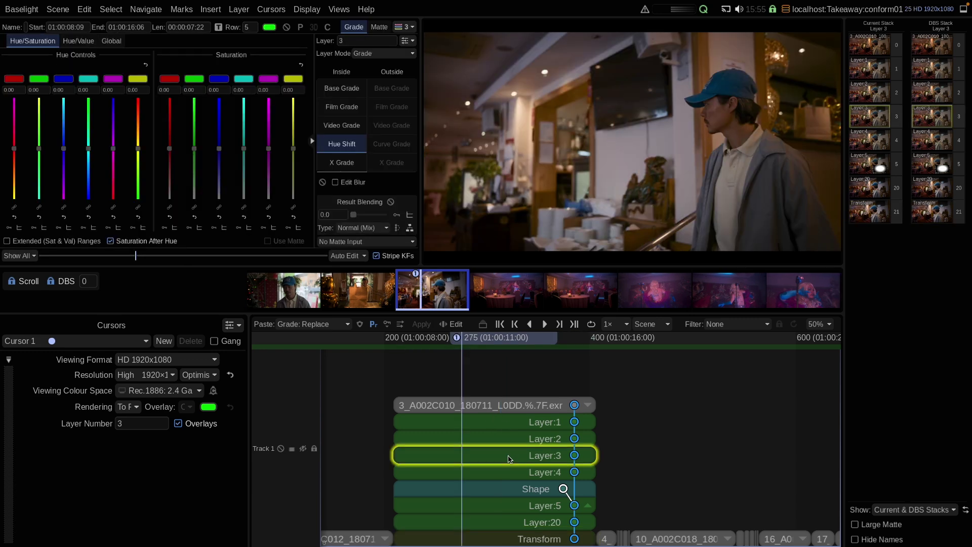
Add a HueAngle matte to Layer 3, keyed from a box picked over the man's skin tones
{"action": "left_click", "coordinate": [380, 27]}
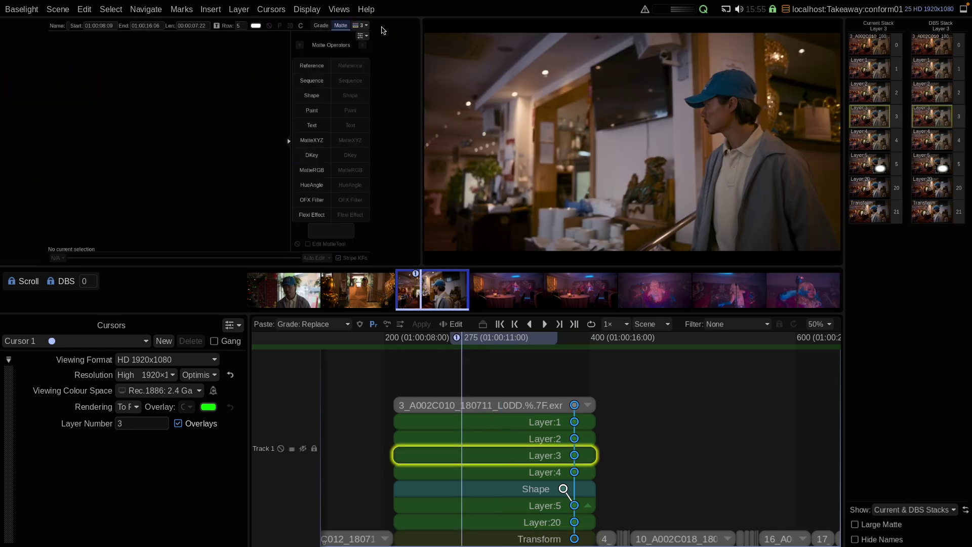
{"action": "left_click", "coordinate": [313, 185]}
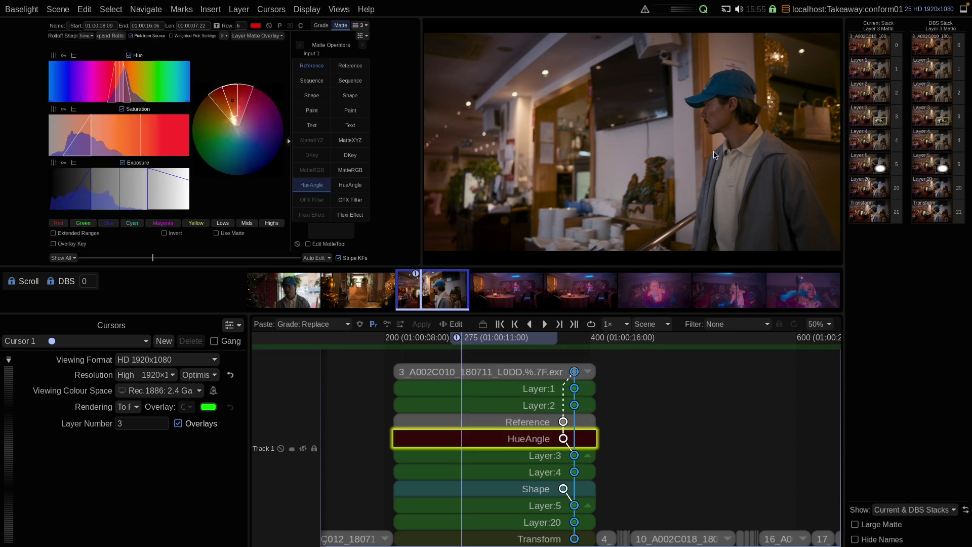
{"action": "left_click_drag", "start_coordinate": [712, 111], "coordinate": [724, 129]}
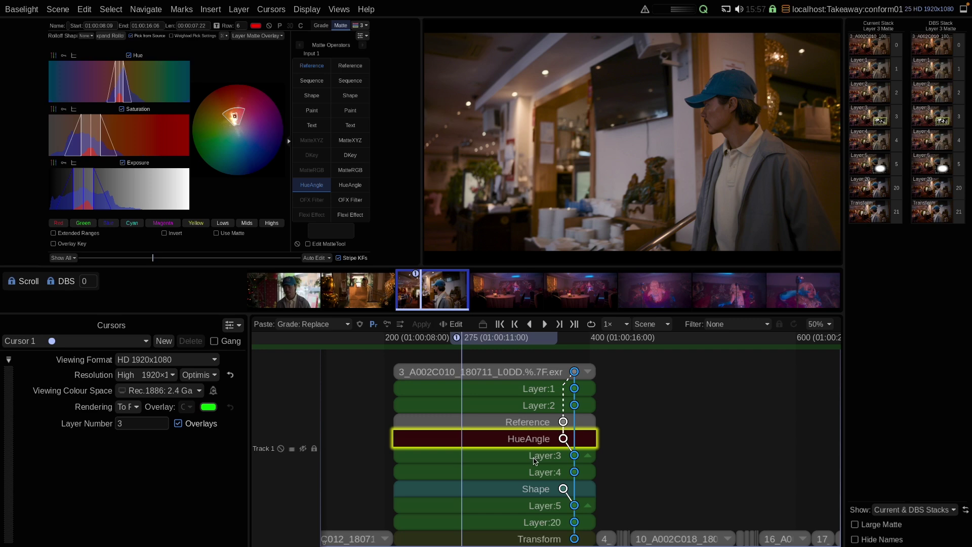
Select every layer in shot 3's stack, then narrow the selection to Transform and Layer 20
{"action": "left_click_drag", "start_coordinate": [483, 544], "coordinate": [479, 372]}
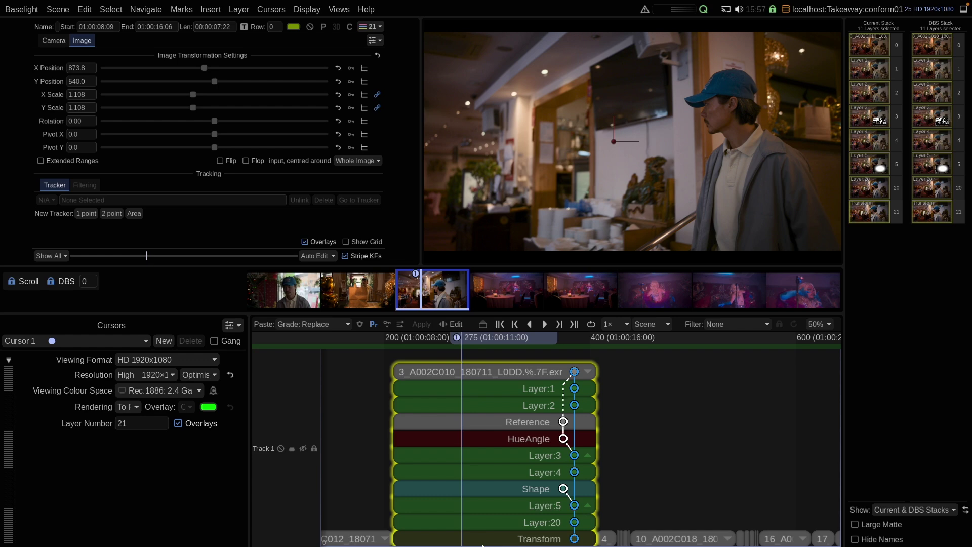
{"action": "left_click", "coordinate": [479, 535]}
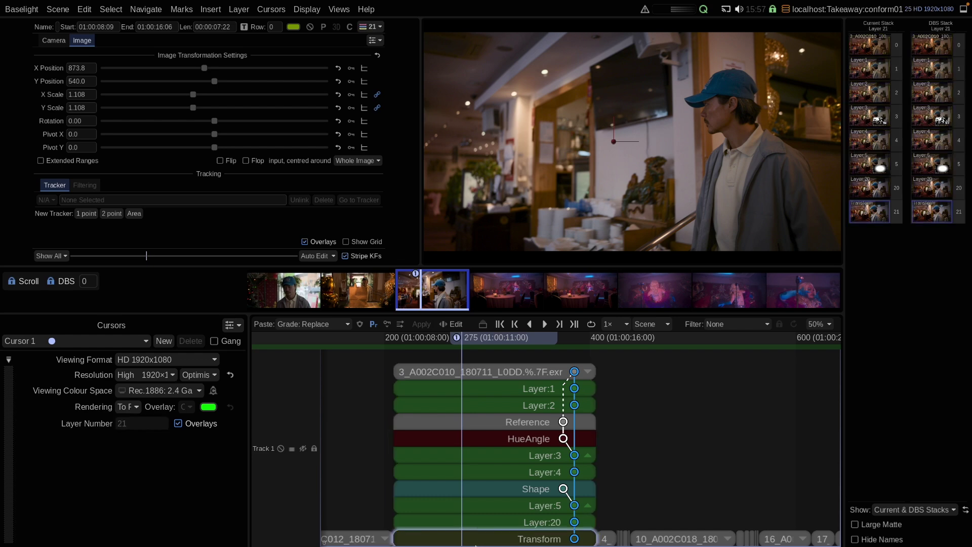
{"action": "left_click", "coordinate": [472, 372]}
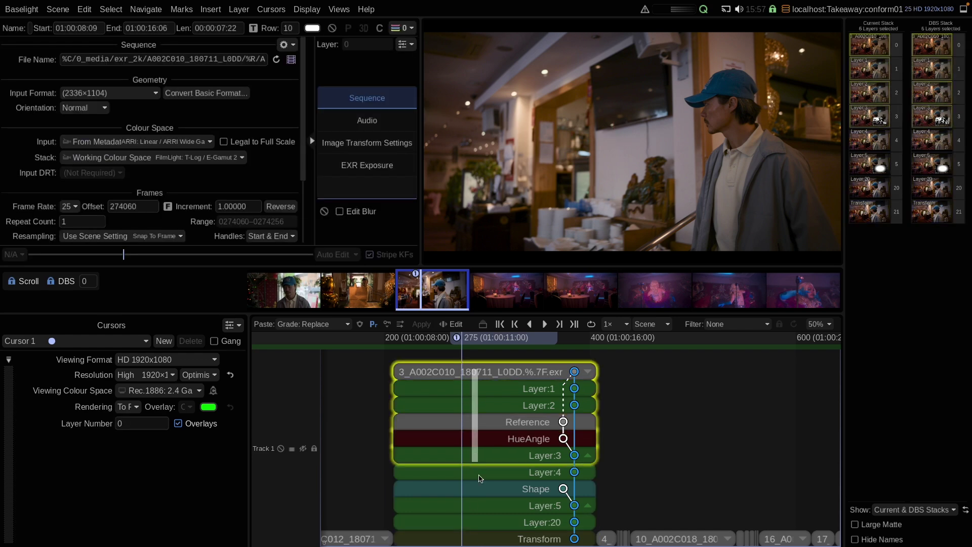
{"action": "left_click", "coordinate": [480, 537]}
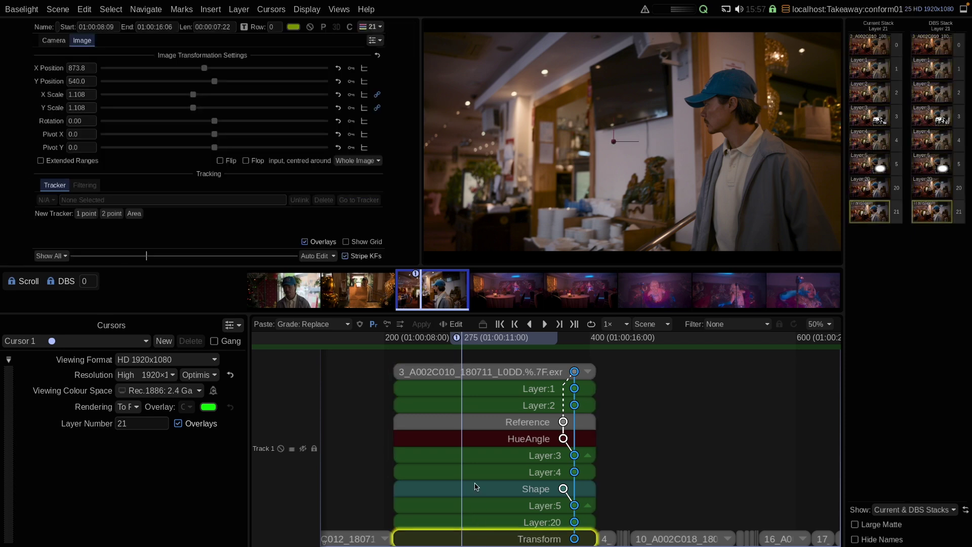
{"action": "left_click", "coordinate": [479, 523]}
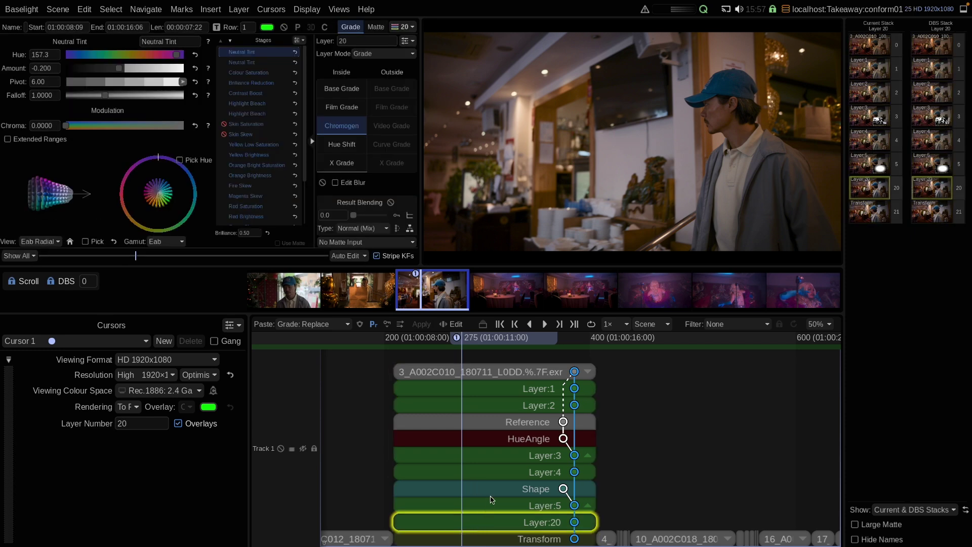
Select the Reference-to-Layer:3 strips, collapse the mattes into Layers 3 and 5, then re-expand them
{"action": "left_click", "coordinate": [494, 423]}
{"action": "left_click_drag", "start_coordinate": [492, 438], "coordinate": [497, 458]}
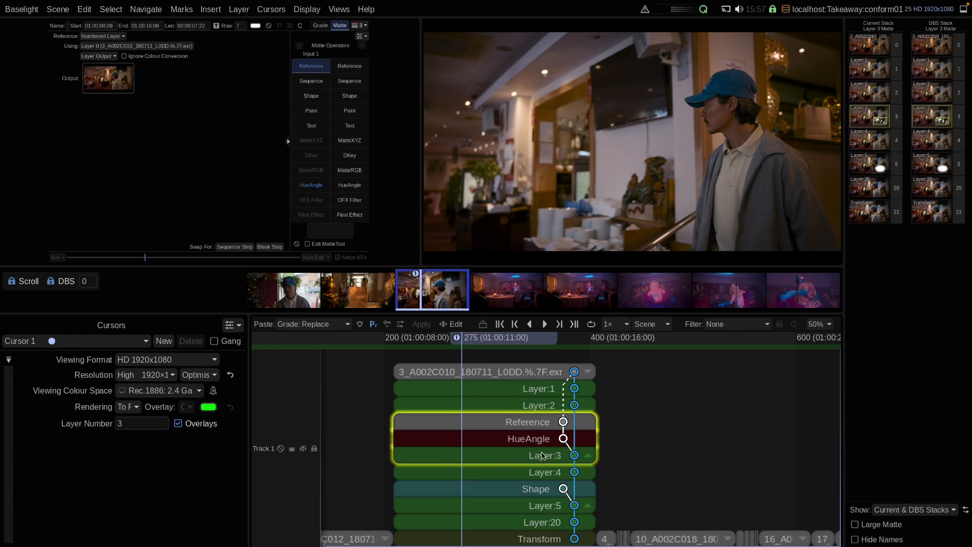
{"action": "left_click", "coordinate": [588, 457]}
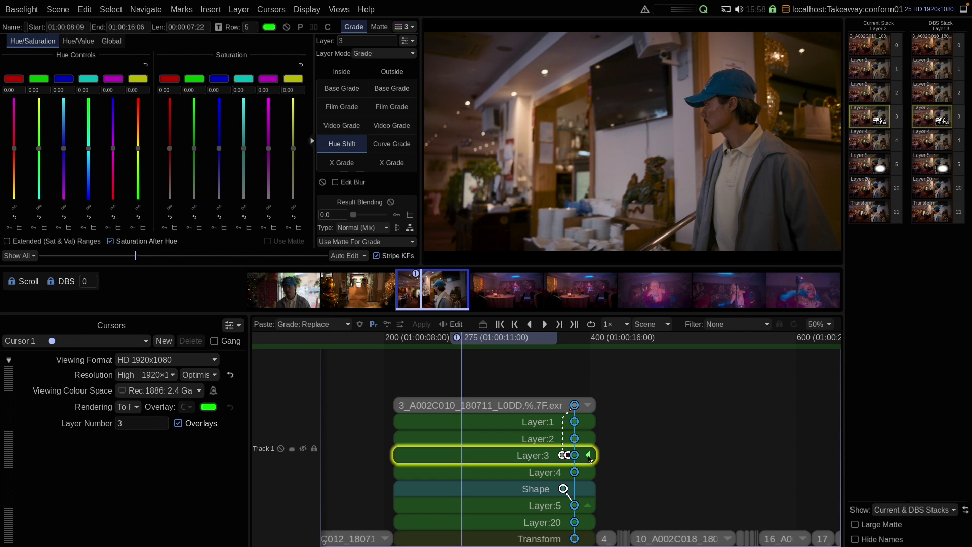
{"action": "left_click", "coordinate": [589, 506]}
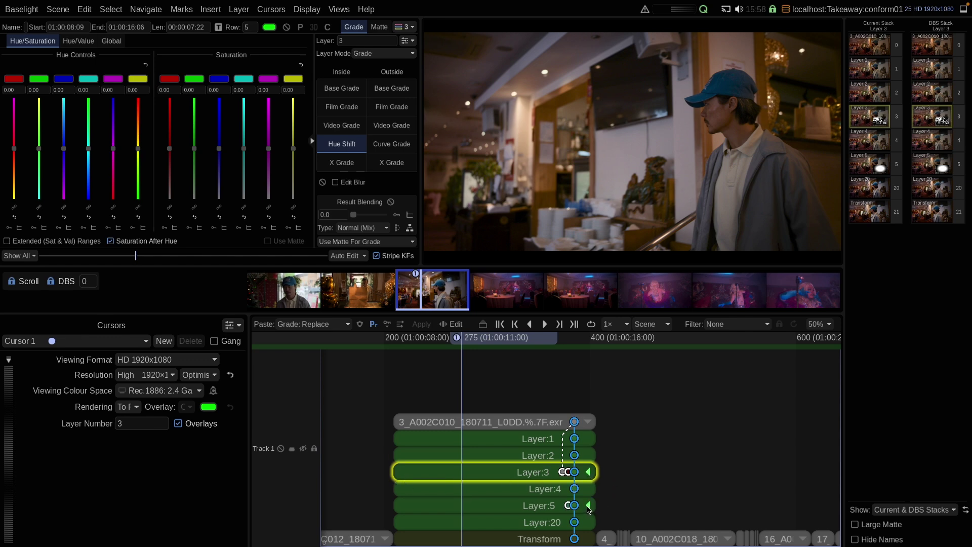
{"action": "left_click", "coordinate": [590, 506]}
{"action": "left_click", "coordinate": [589, 456]}
Step through the clip strip and Layers 1, 2 and 4, ending on Transform's 1.108 scale settings
{"action": "left_click", "coordinate": [486, 472]}
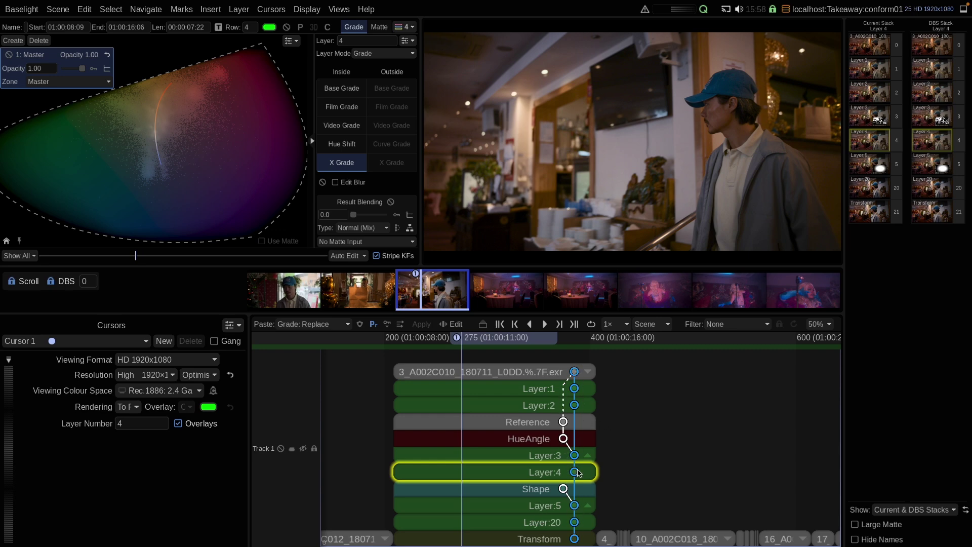
{"action": "left_click", "coordinate": [556, 375]}
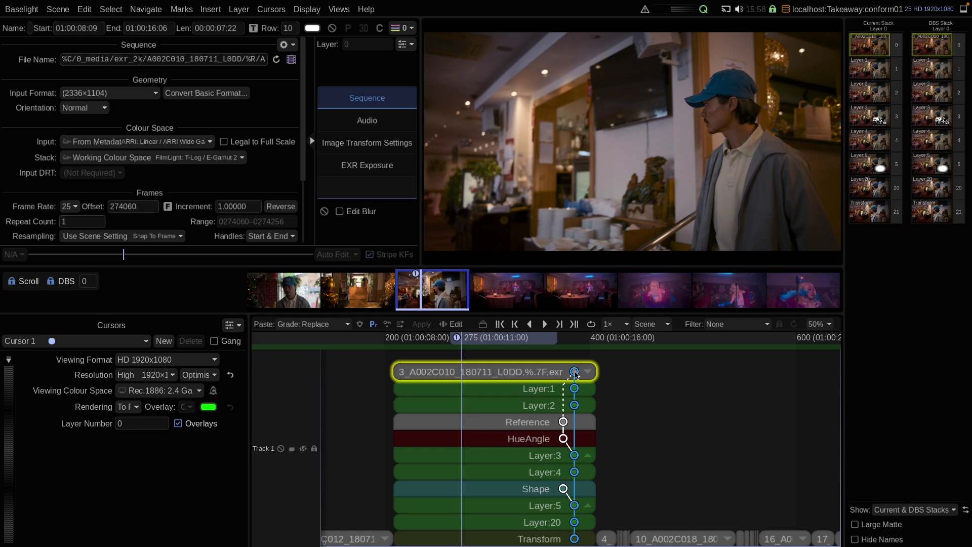
{"action": "left_click", "coordinate": [577, 392]}
{"action": "left_click", "coordinate": [582, 408]}
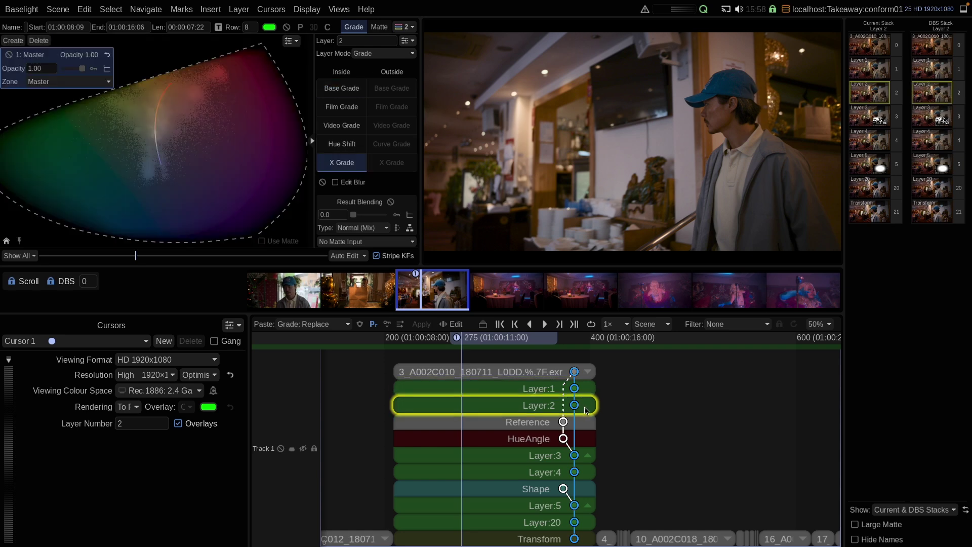
{"action": "left_click", "coordinate": [576, 462]}
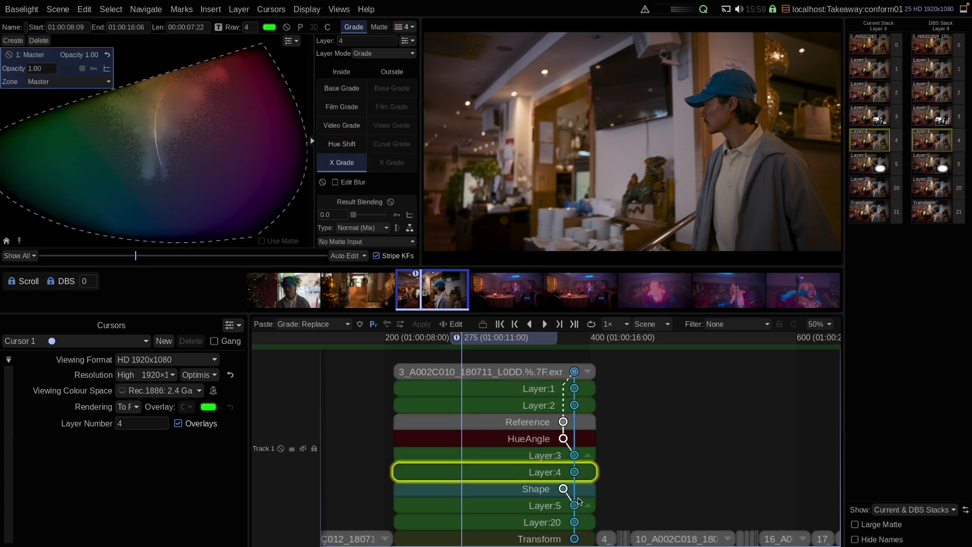
{"action": "left_click", "coordinate": [576, 539]}
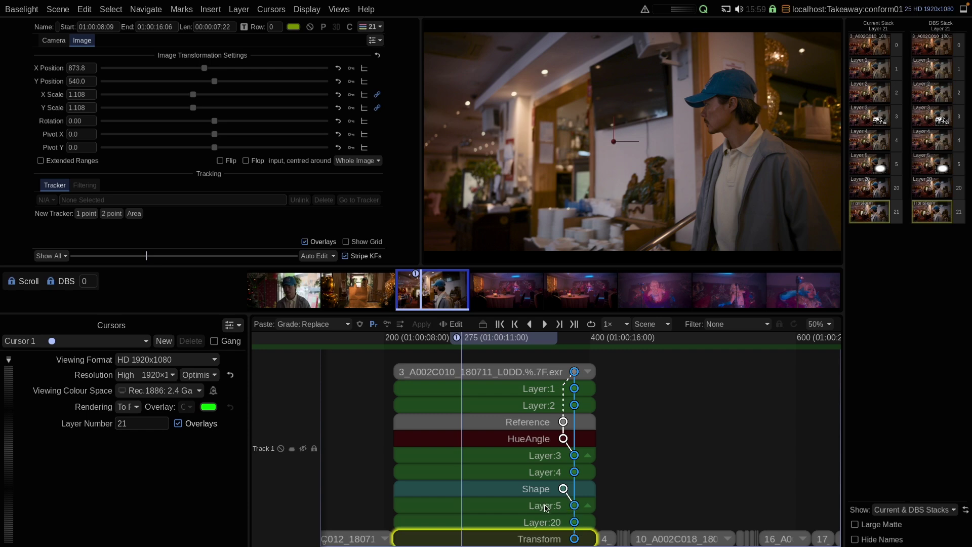
Inspect Layer 5, its Shape matte, Layer 3's hue shift, HueAngle and Reference, then open Layer 2
{"action": "left_click", "coordinate": [545, 506]}
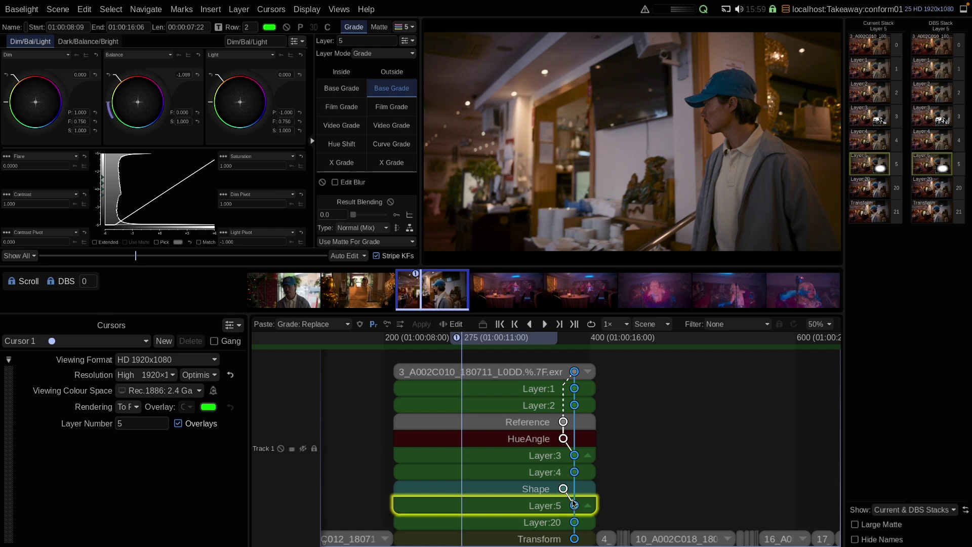
{"action": "left_click", "coordinate": [542, 491]}
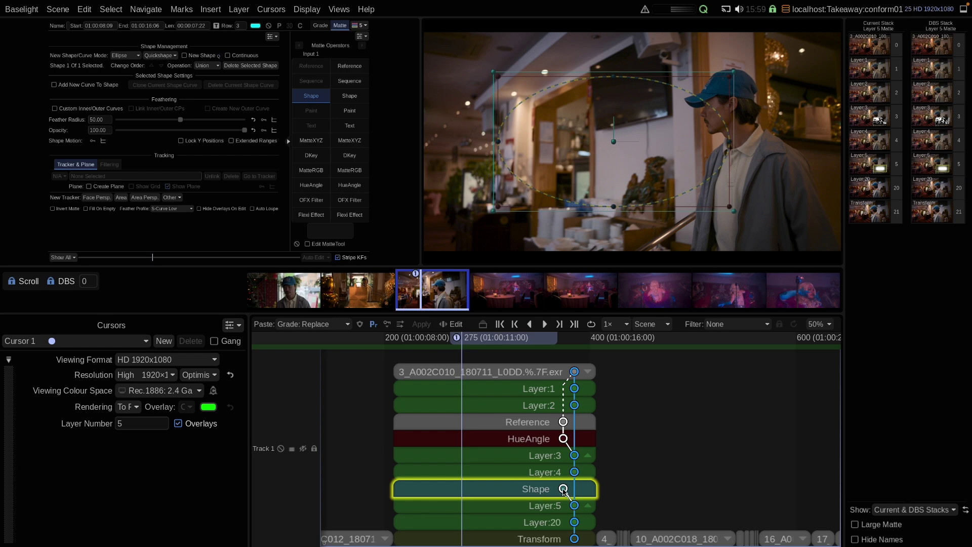
{"action": "left_click", "coordinate": [559, 457]}
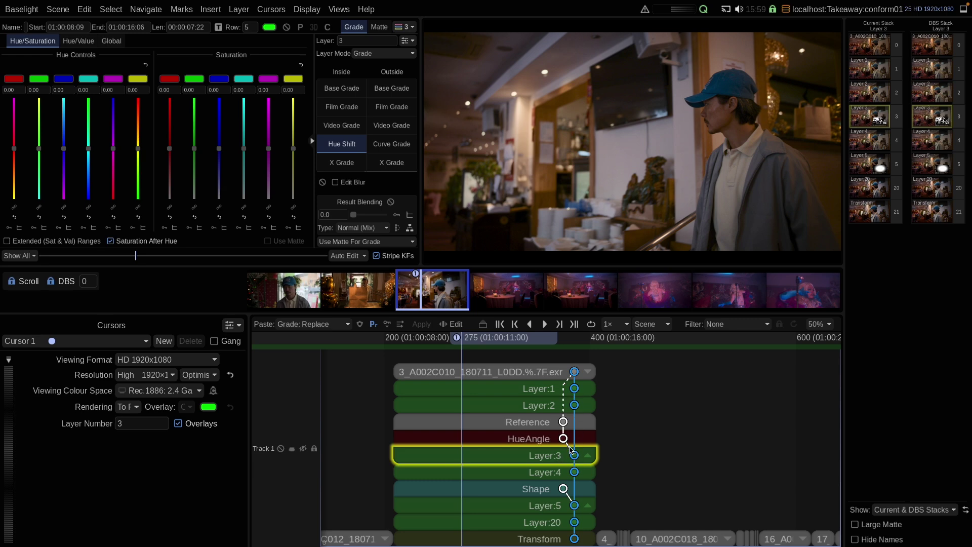
{"action": "left_click", "coordinate": [549, 440]}
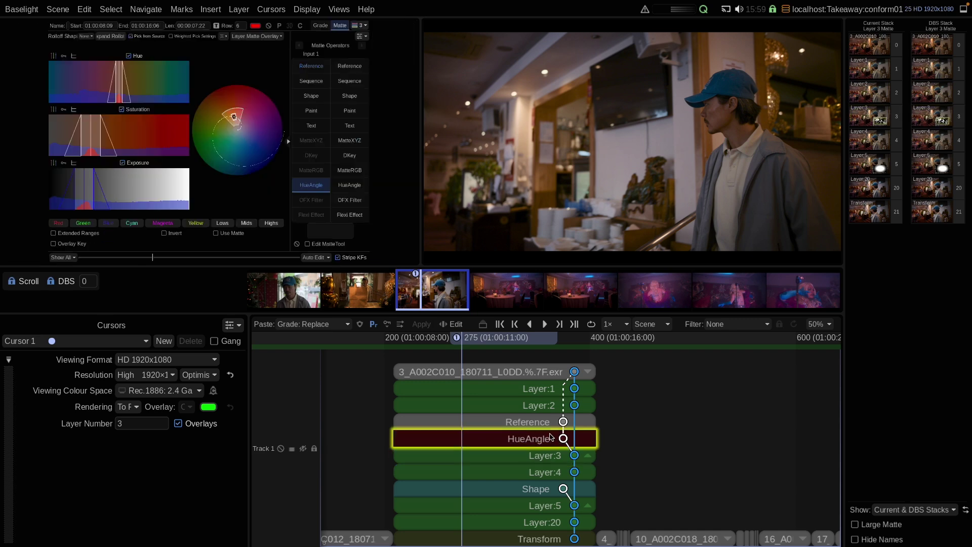
{"action": "left_click", "coordinate": [548, 422]}
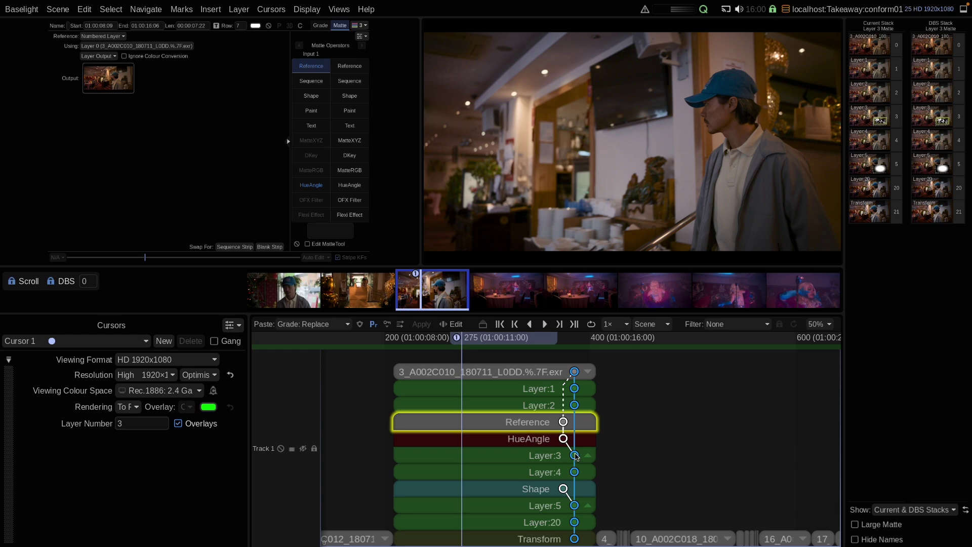
{"action": "left_click", "coordinate": [480, 407]}
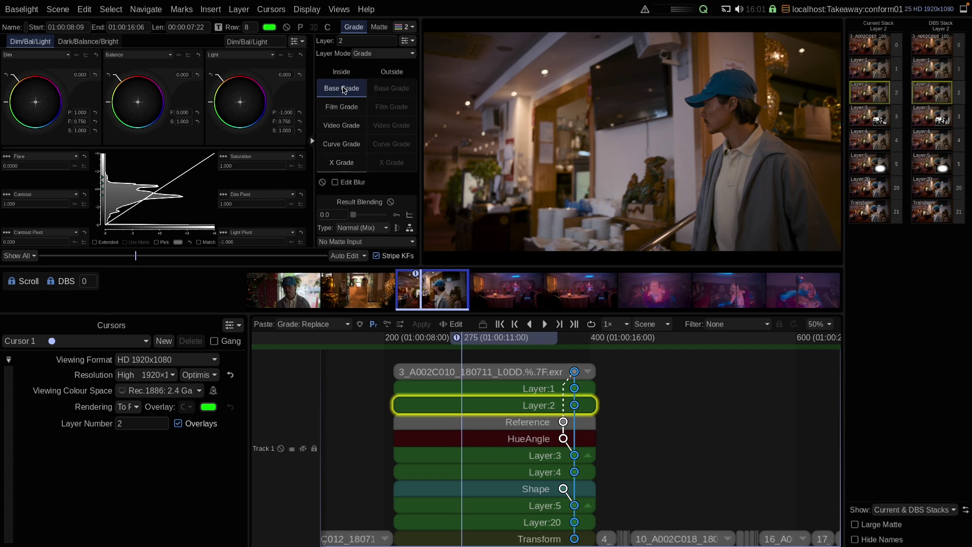
{"action": "scroll", "coordinate": [226, 166], "scroll_direction": "down", "scroll_amount": 3}
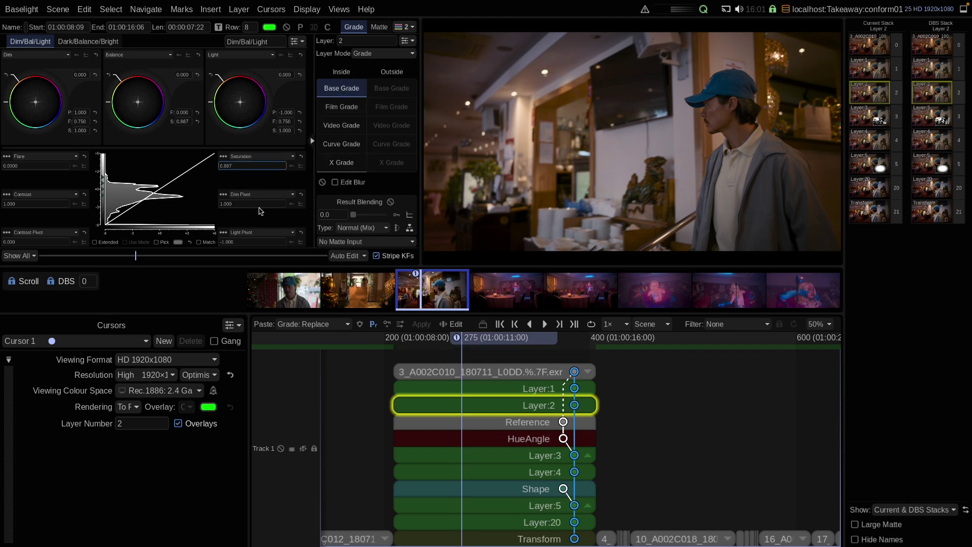
{"action": "scroll", "coordinate": [228, 166], "scroll_direction": "down", "scroll_amount": 3}
{"action": "scroll", "coordinate": [228, 166], "scroll_direction": "down", "scroll_amount": 3}
{"action": "scroll", "coordinate": [229, 166], "scroll_direction": "down", "scroll_amount": 3}
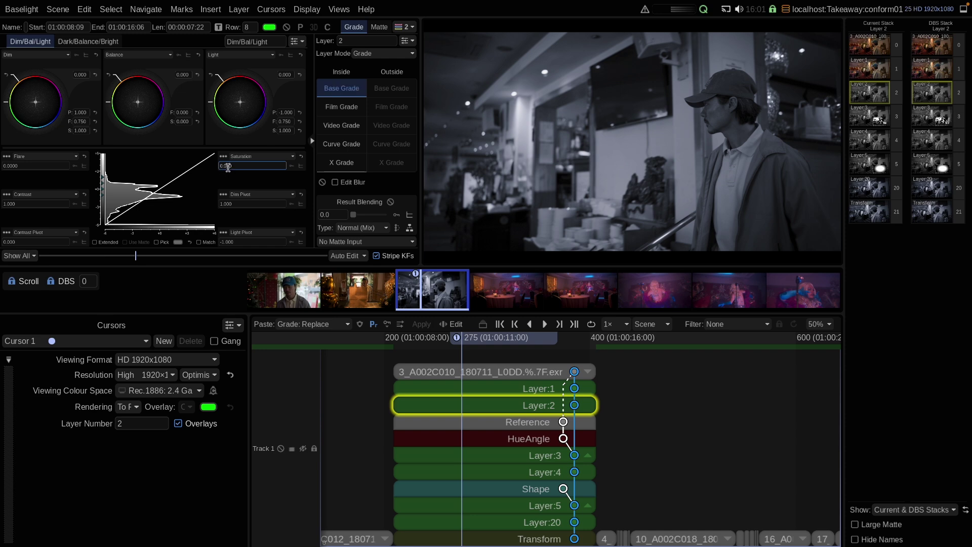
Convert Layer 2's Film Grade operator into a Base Grade and push its balance toward warm sepia
{"action": "left_click", "coordinate": [339, 109]}
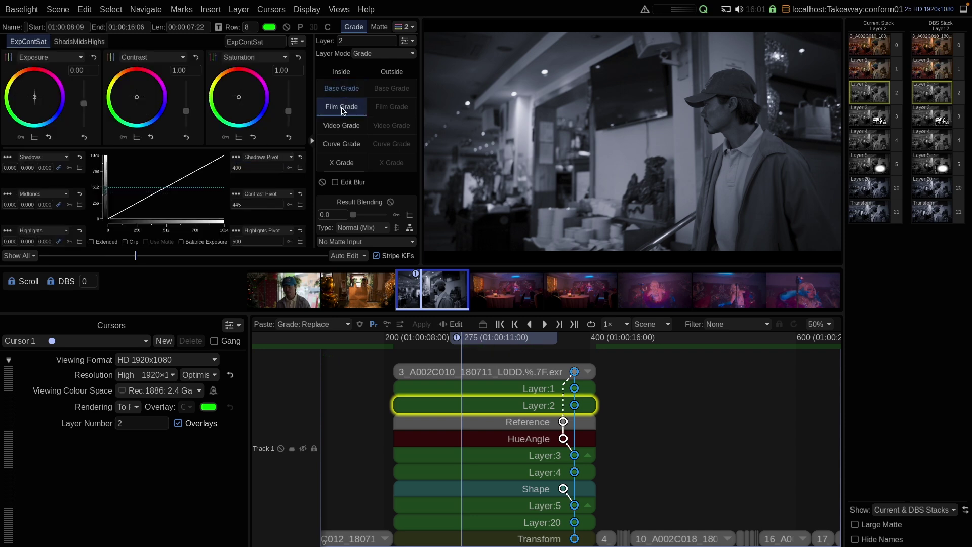
{"action": "right_click", "coordinate": [339, 110]}
{"action": "mouse_move", "coordinate": [384, 132]}
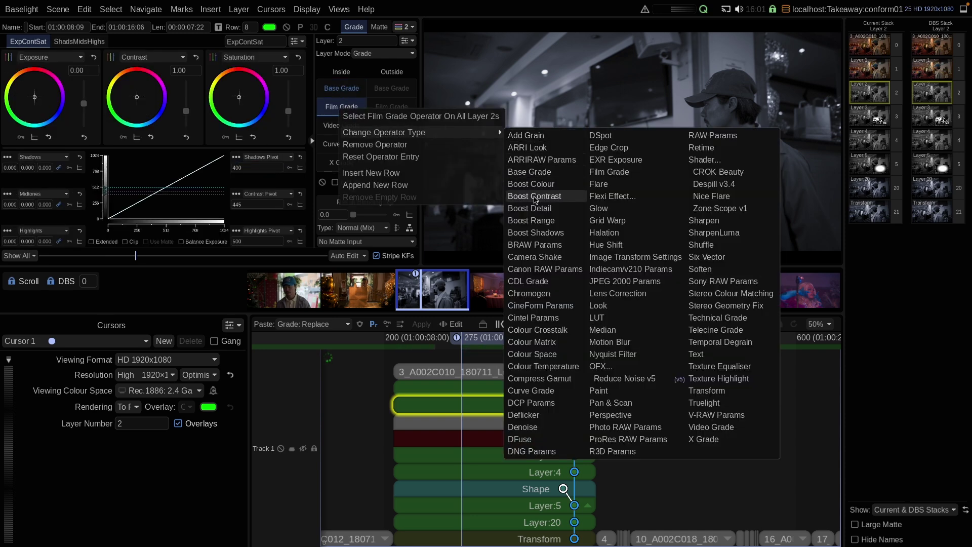
{"action": "left_click", "coordinate": [535, 171]}
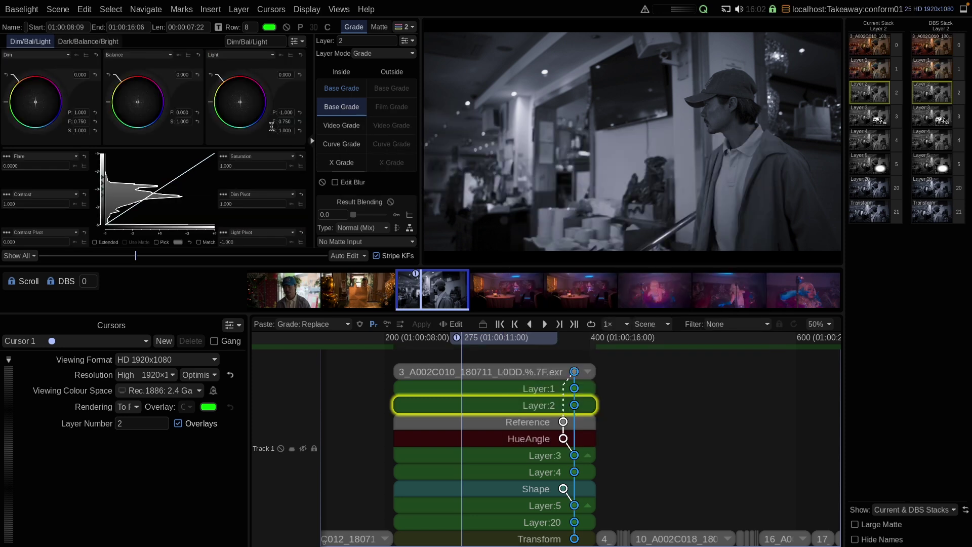
{"action": "left_click_drag", "start_coordinate": [138, 103], "coordinate": [135, 85]}
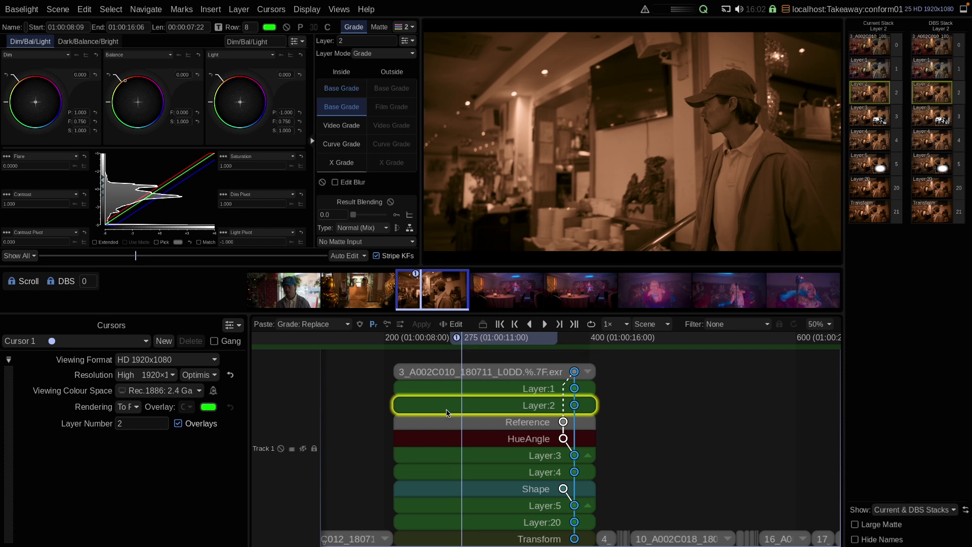
{"action": "left_click", "coordinate": [288, 27]}
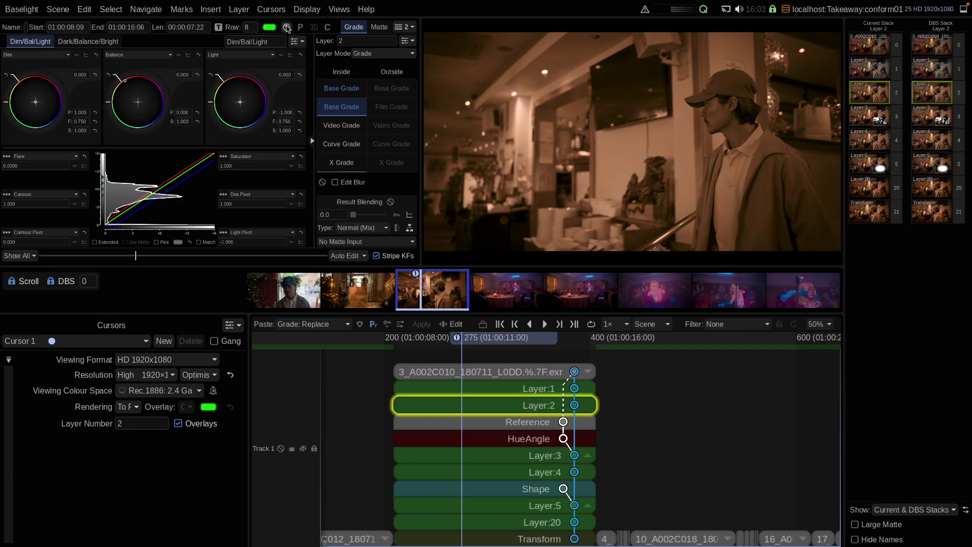
{"action": "key", "text": "ctrl+F11"}
{"action": "key", "text": "ctrl+F11"}
{"action": "key", "text": "ctrl+F11"}
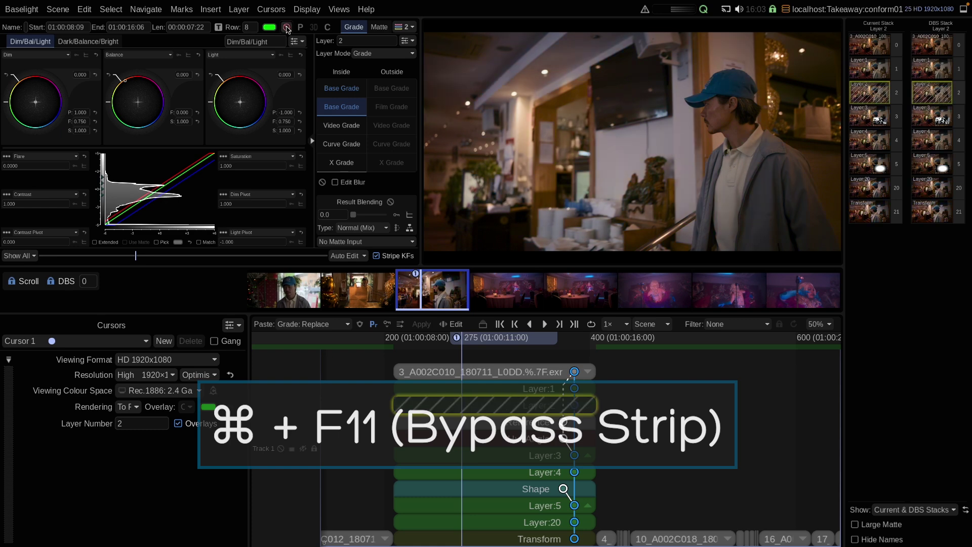
{"action": "key", "text": "ctrl+F11"}
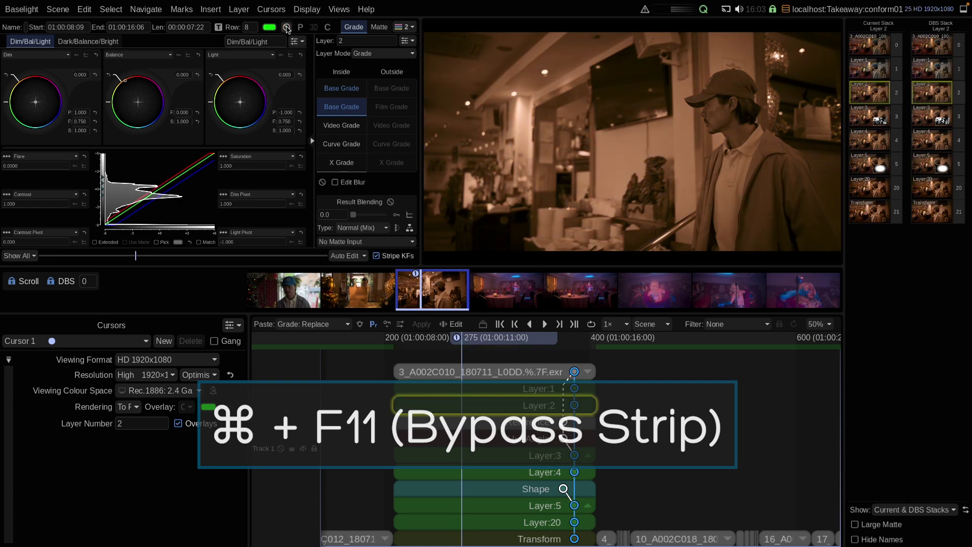
{"action": "key", "text": "shift+ctrl+F11"}
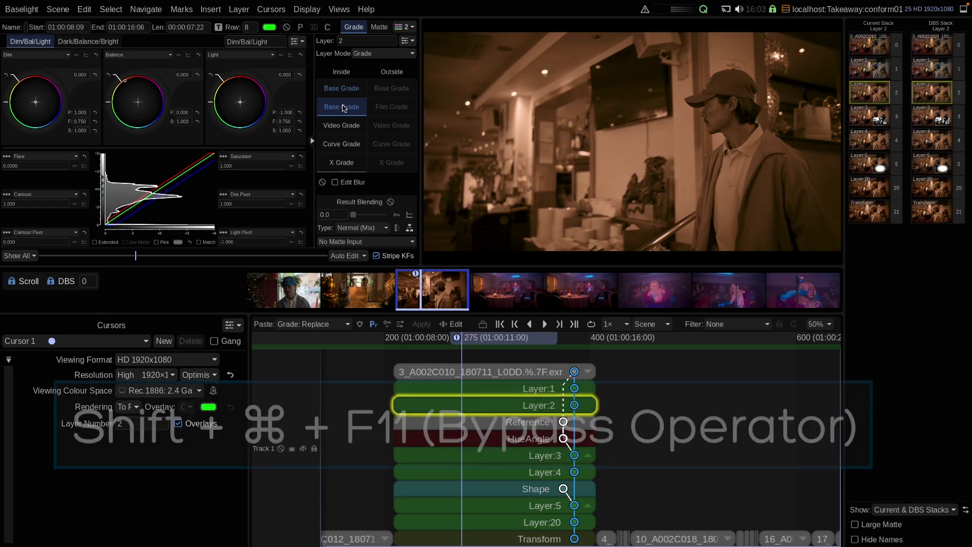
{"action": "left_click", "coordinate": [323, 182]}
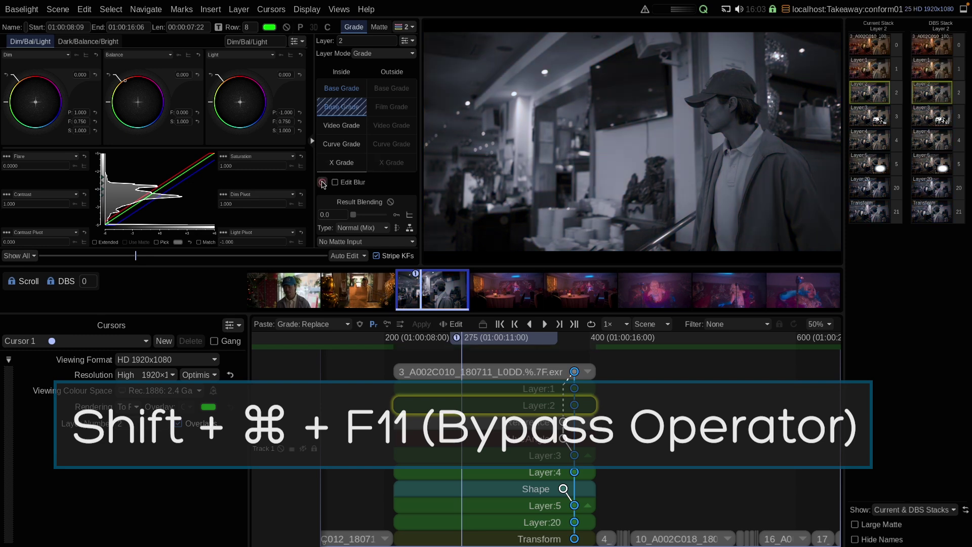
{"action": "left_click", "coordinate": [323, 183]}
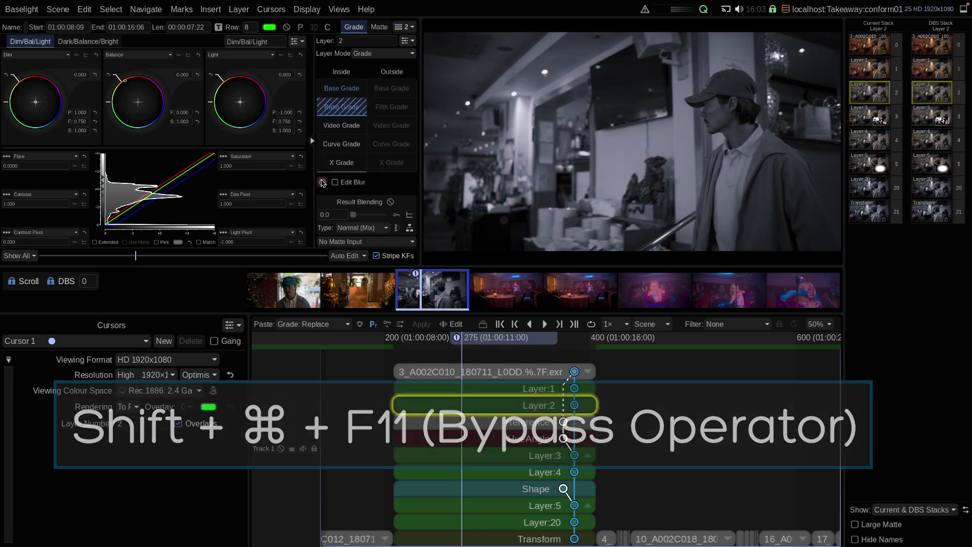
{"action": "left_click", "coordinate": [323, 183]}
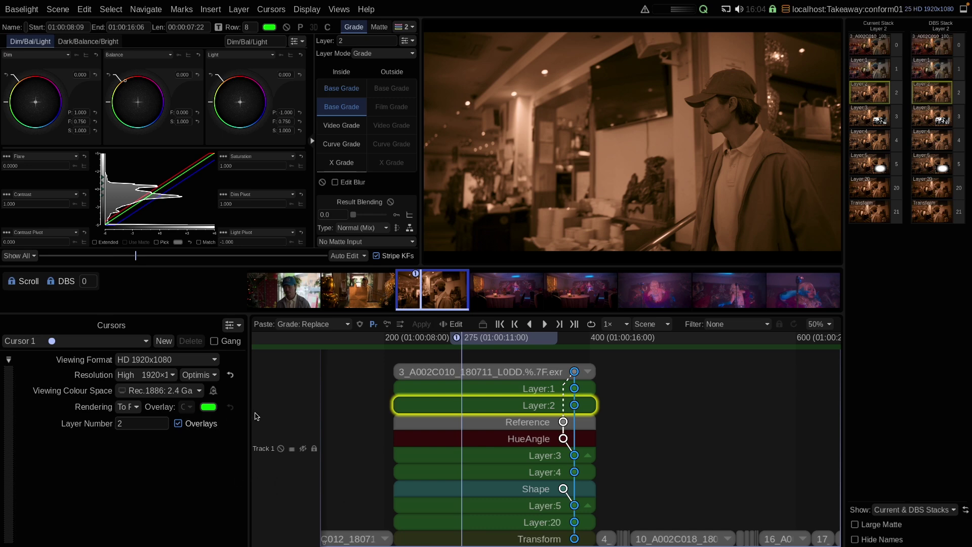
Widen the viewing-settings panel and set viewer Rendering to Bypass All Layers
{"action": "left_click_drag", "start_coordinate": [257, 417], "coordinate": [352, 413]}
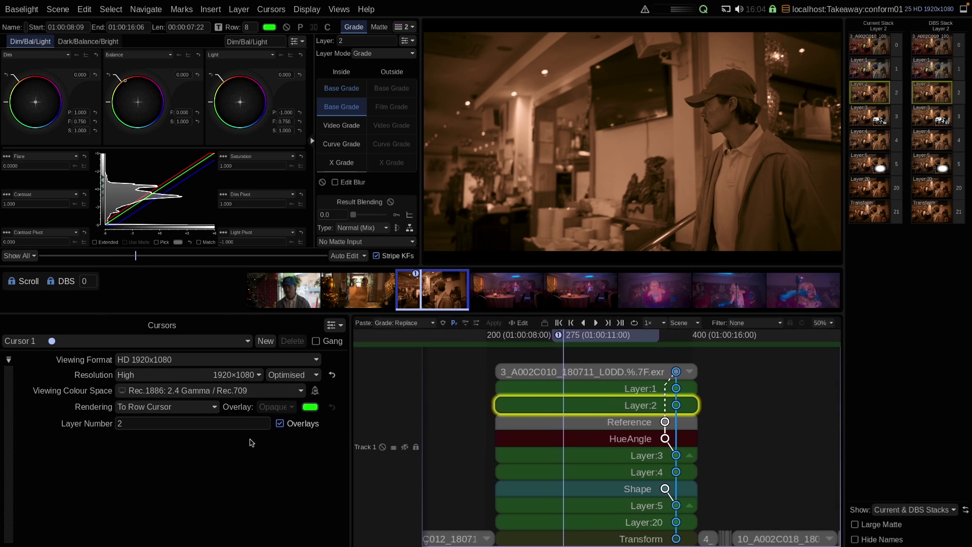
{"action": "left_click", "coordinate": [142, 409]}
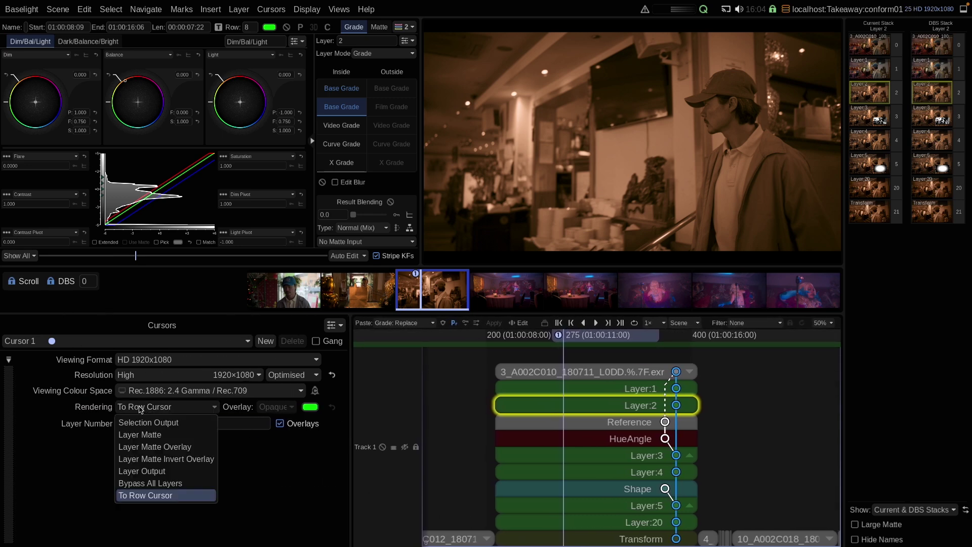
{"action": "left_click", "coordinate": [150, 484]}
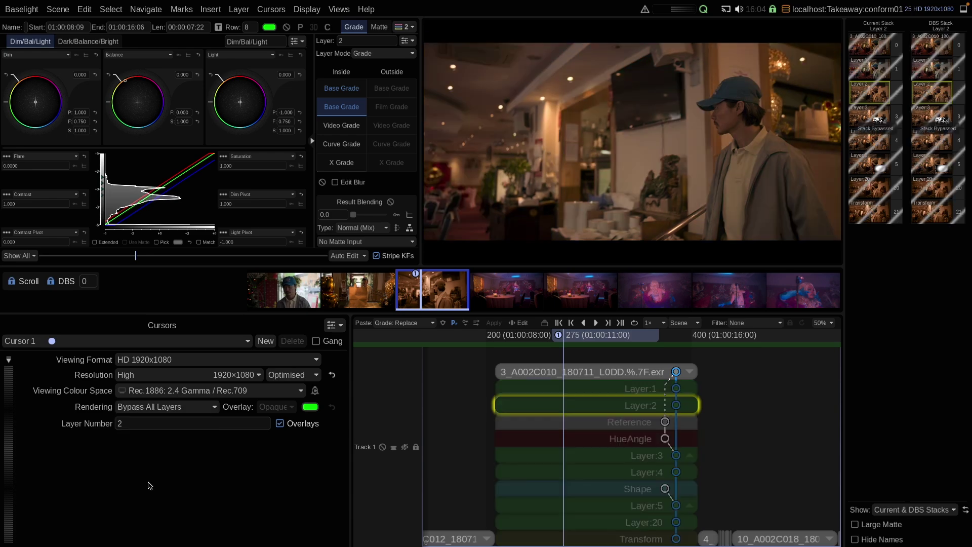
{"action": "left_click", "coordinate": [606, 337]}
Scrub the ungraded shot to frame 281, then restore the grade layers with F11
{"action": "left_click_drag", "start_coordinate": [640, 340], "coordinate": [559, 339]}
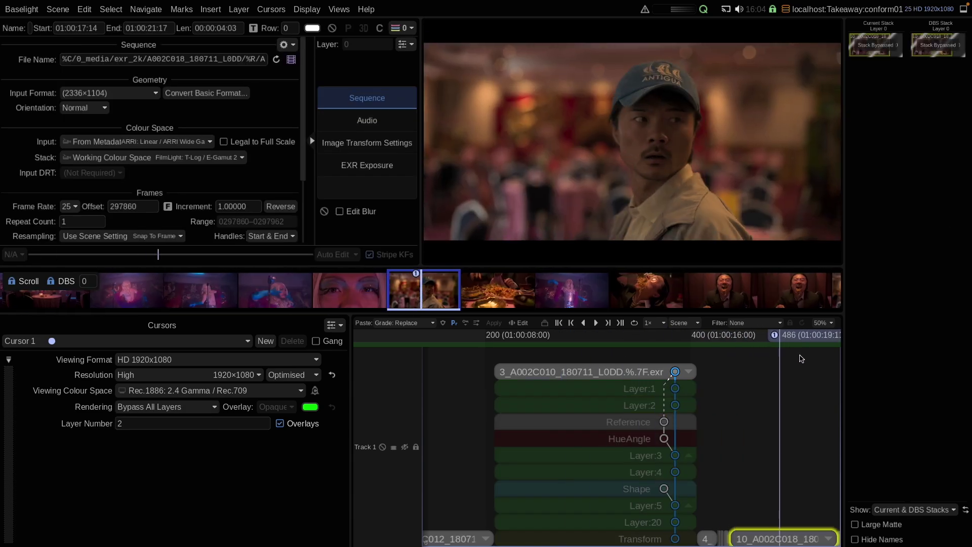
{"action": "left_click_drag", "start_coordinate": [579, 372], "coordinate": [608, 382]}
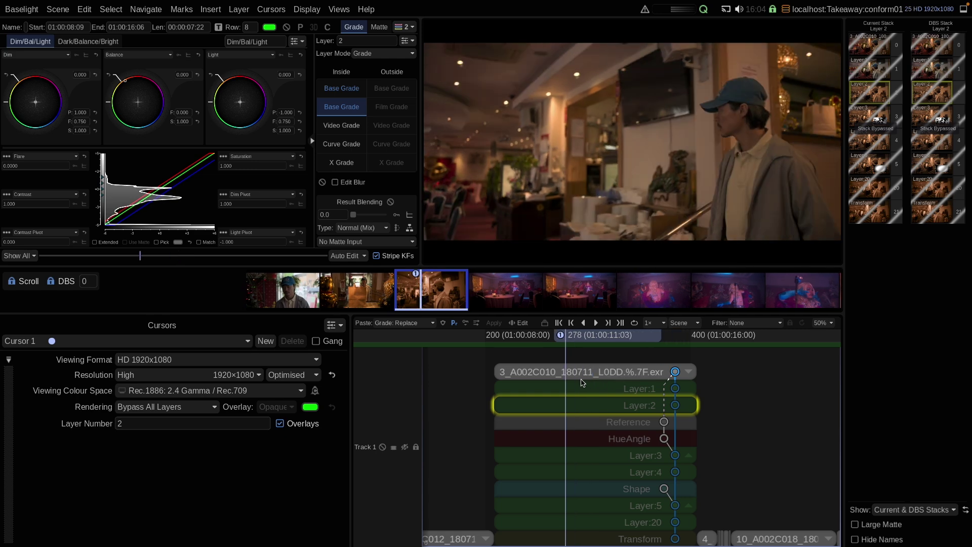
{"action": "key", "text": "F11"}
{"action": "left_click_drag", "start_coordinate": [608, 382], "coordinate": [581, 387]}
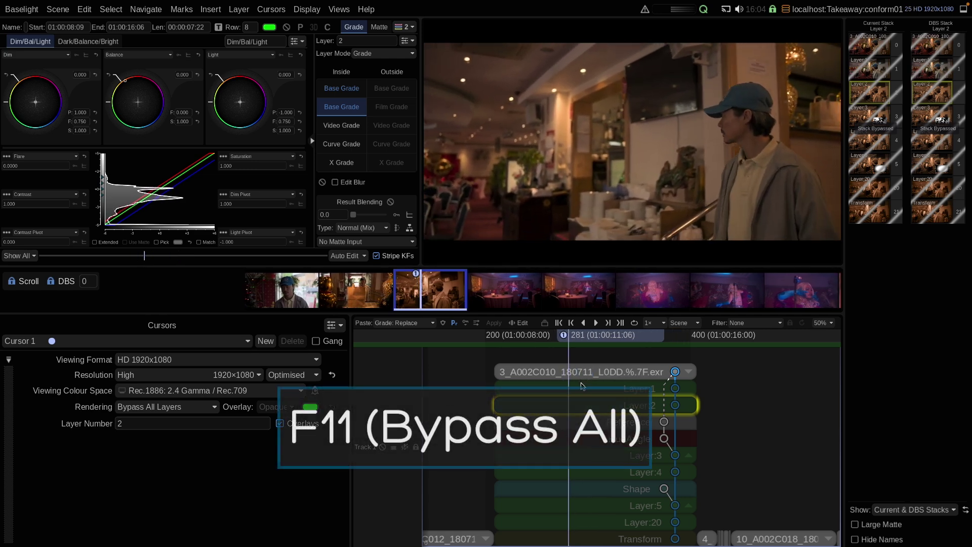
{"action": "key", "text": "F11"}
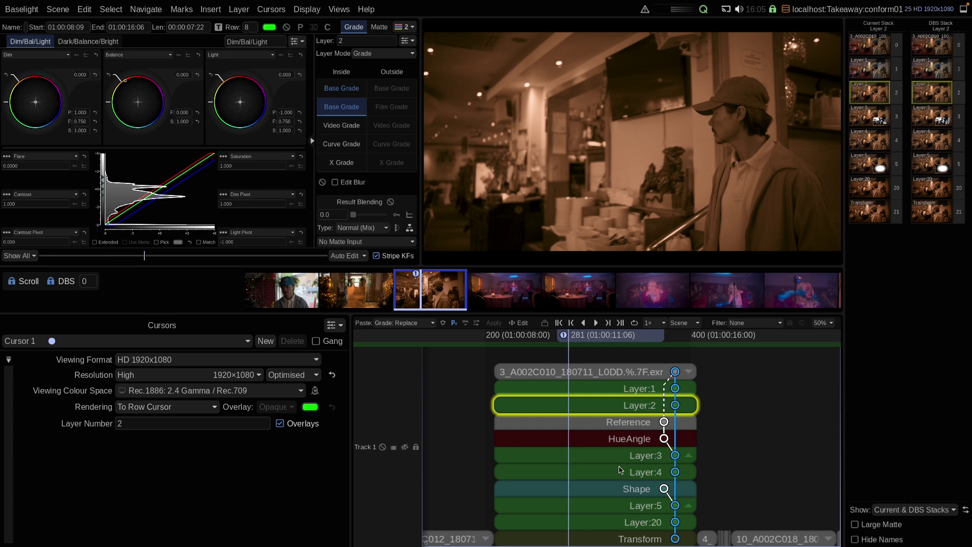
Switch back and forth between Layer:5 and its Shape matte, ending on Layer:5
{"action": "left_click", "coordinate": [614, 507]}
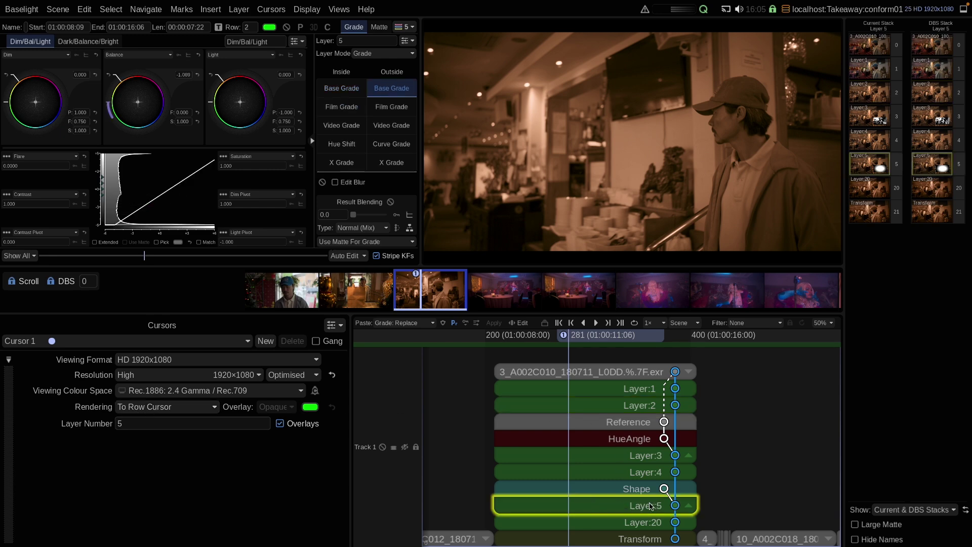
{"action": "left_click", "coordinate": [637, 492]}
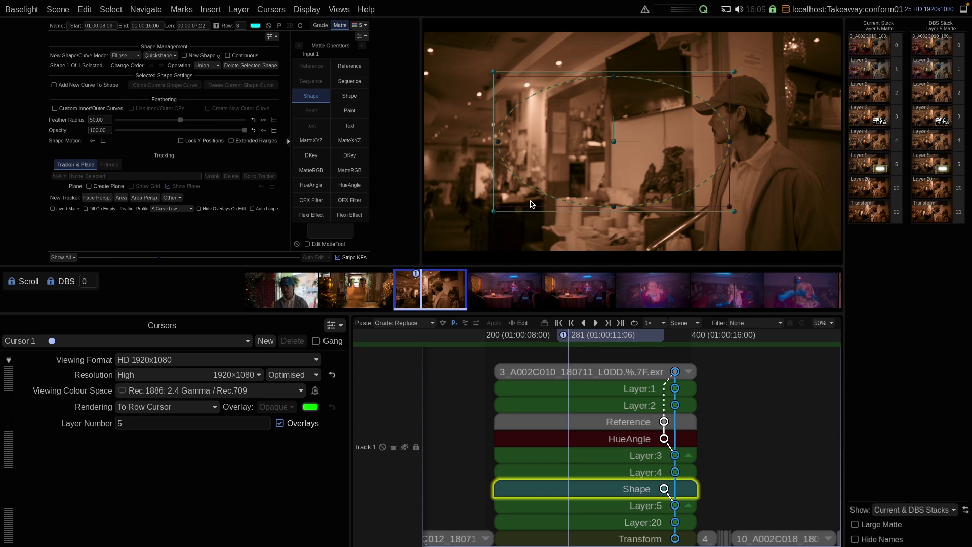
{"action": "left_click", "coordinate": [590, 508]}
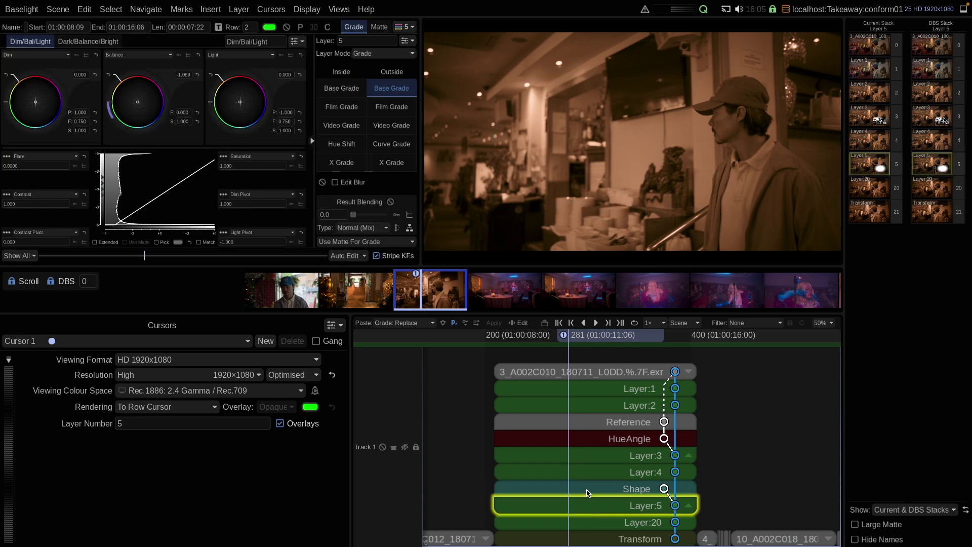
{"action": "left_click", "coordinate": [587, 491]}
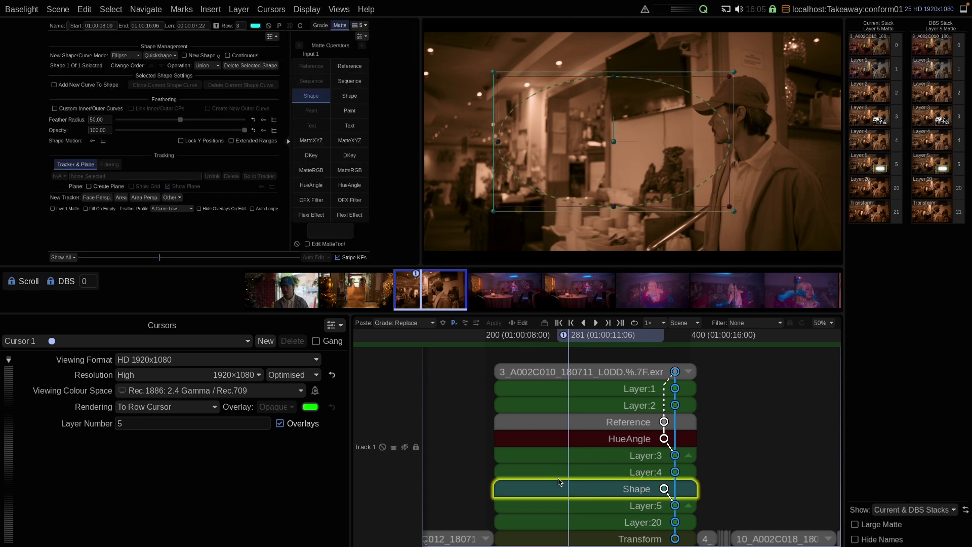
{"action": "left_click", "coordinate": [585, 509]}
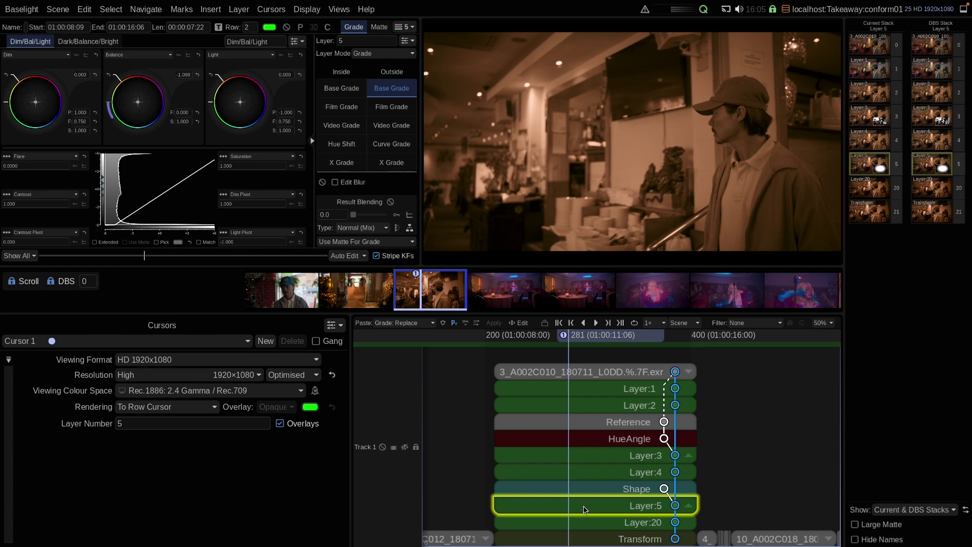
Set viewer Rendering to Layer Matte, then Layer Matte Overlay, then Invert Overlay
{"action": "left_click", "coordinate": [125, 413]}
{"action": "left_click", "coordinate": [139, 437]}
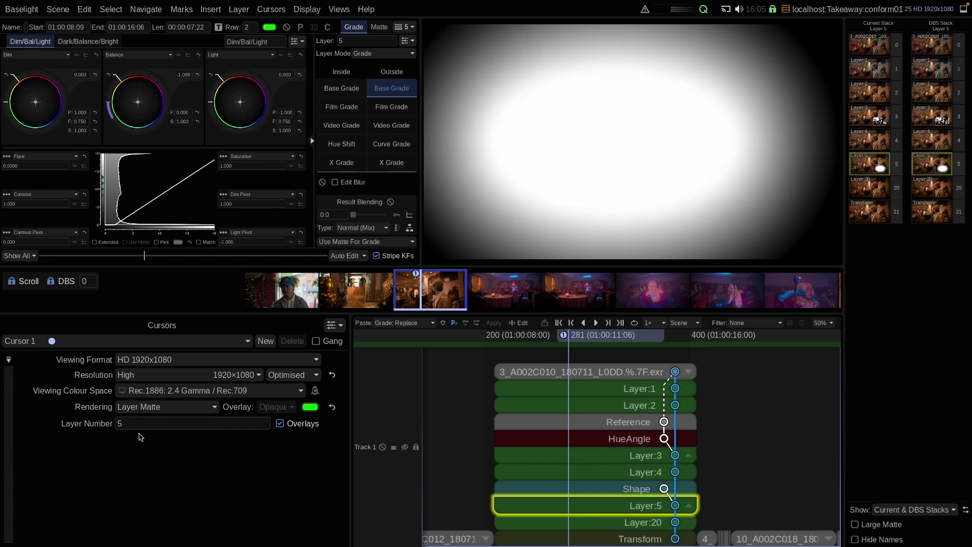
{"action": "left_click", "coordinate": [156, 408]}
{"action": "left_click", "coordinate": [160, 448]}
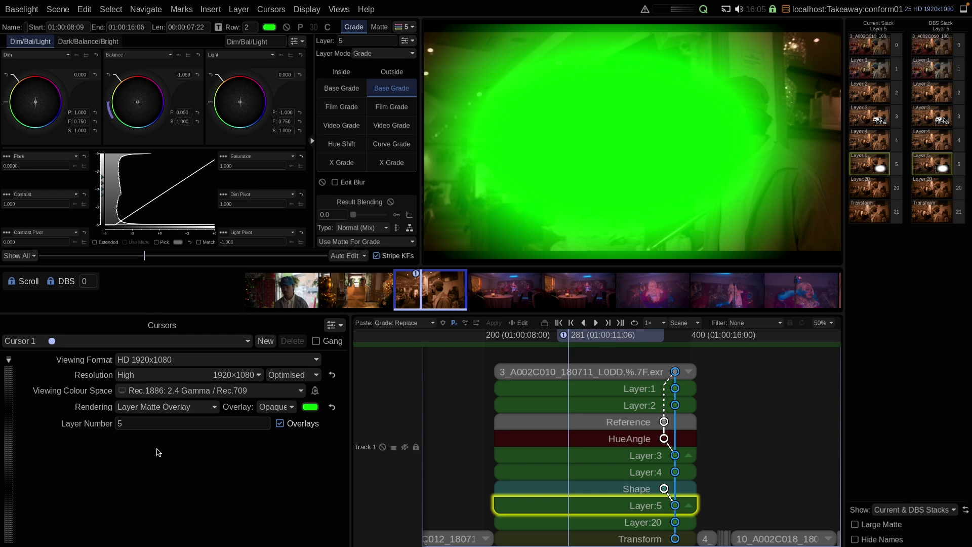
{"action": "left_click", "coordinate": [145, 409]}
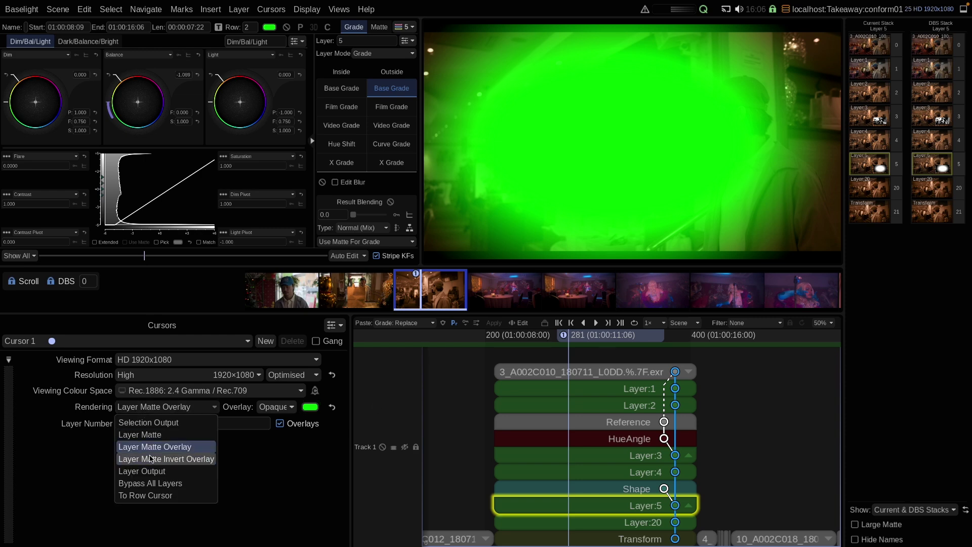
{"action": "left_click", "coordinate": [156, 459]}
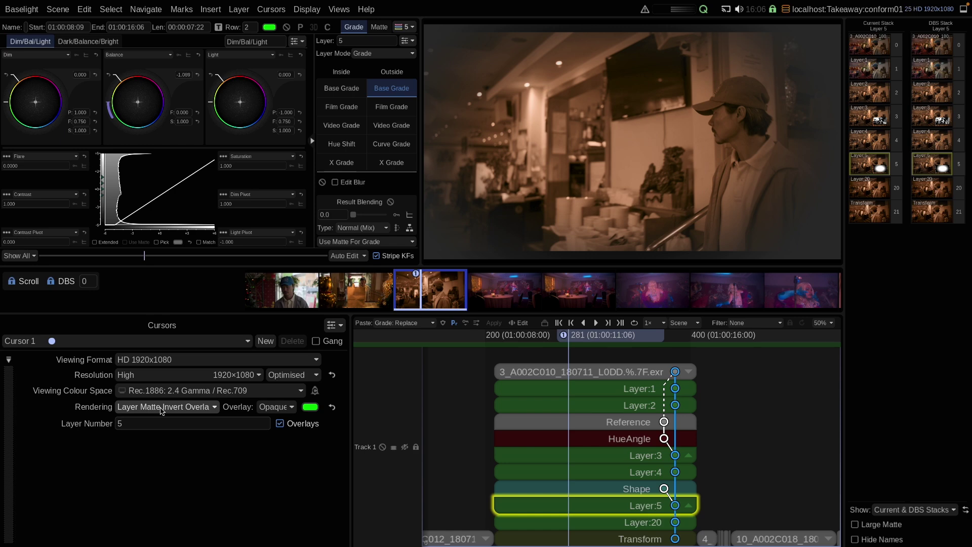
Toggle the matte overlay with O and cycle matte views with Shift+O, ending on white matte
{"action": "key", "text": "o"}
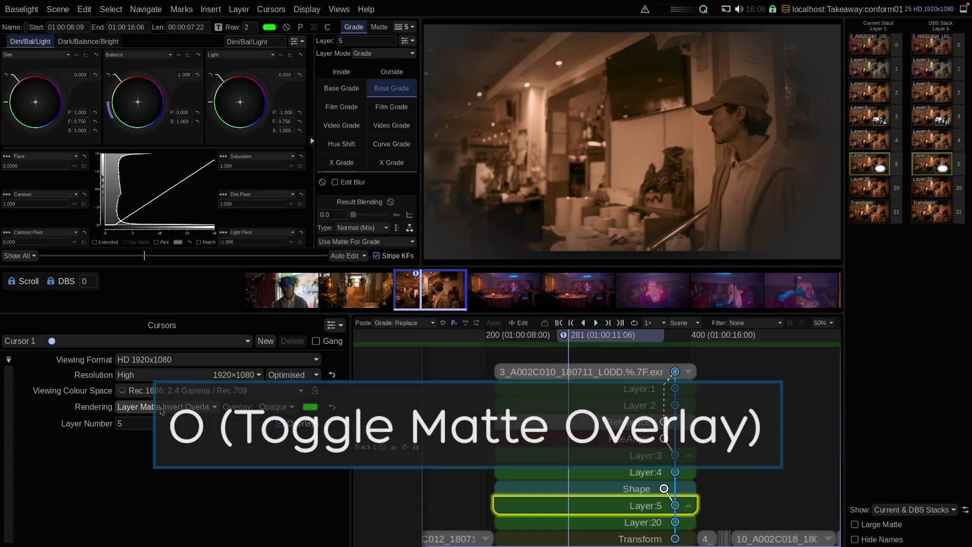
{"action": "key", "text": "o"}
{"action": "key", "text": "o"}
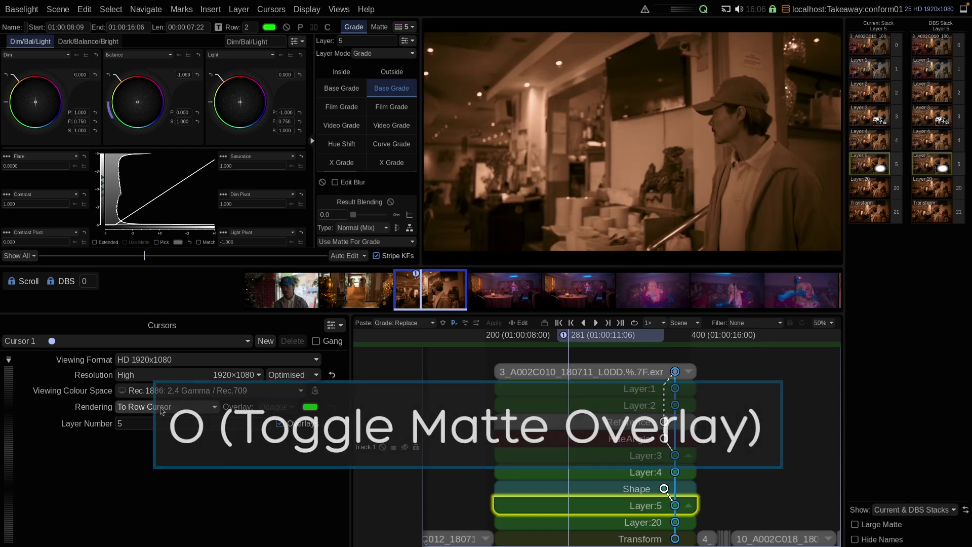
{"action": "key", "text": "o"}
{"action": "key", "text": "o"}
{"action": "key", "text": "shift+o"}
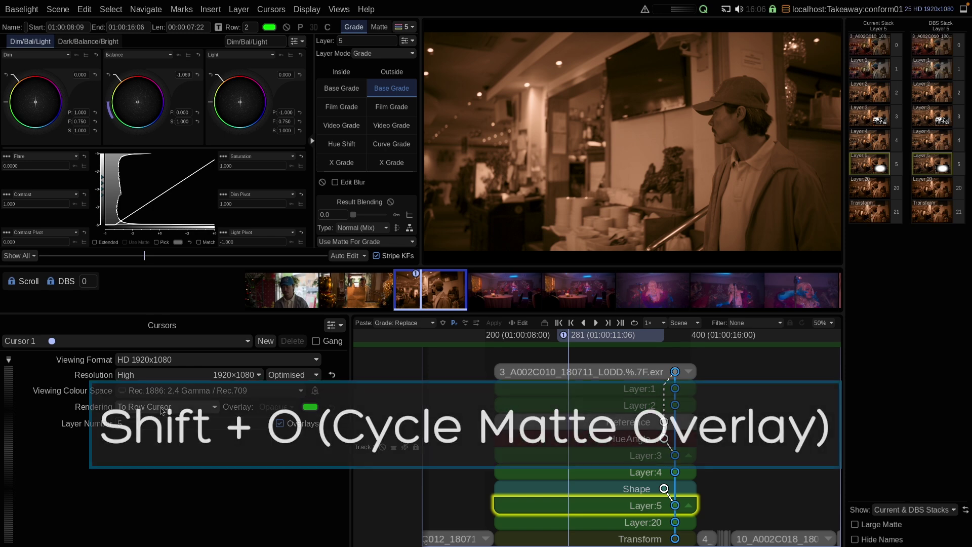
{"action": "key", "text": "shift+o"}
{"action": "key", "text": "shift+o"}
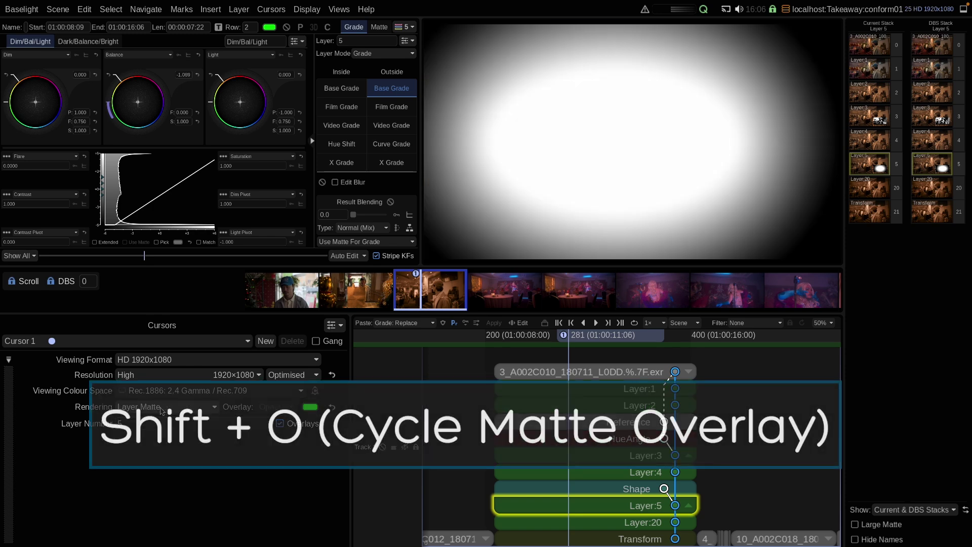
{"action": "key", "text": "shift+o"}
{"action": "key", "text": "shift+o"}
{"action": "key", "text": "shift+o"}
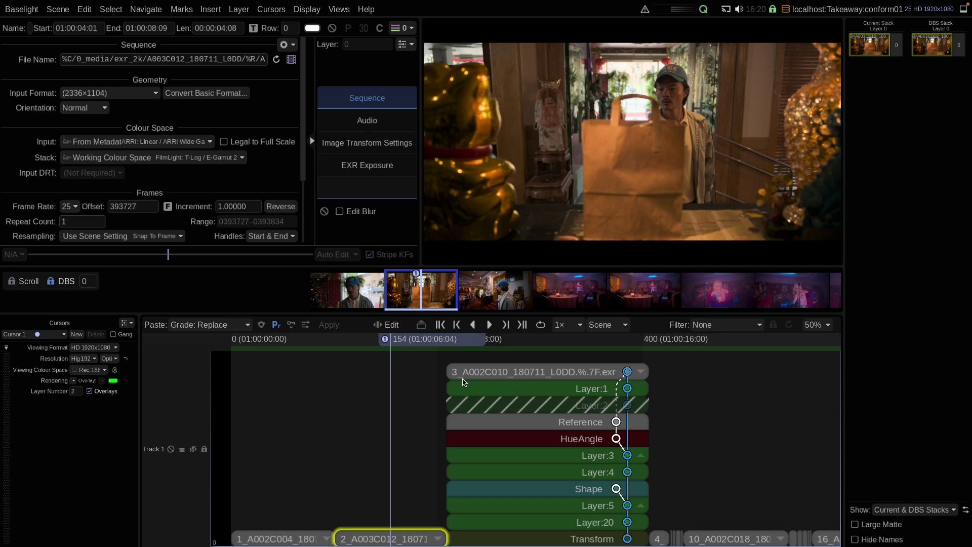
Paste the café shot's full grade onto the paper-bag shot, with the Paste Primary toggle set
{"action": "left_click", "coordinate": [487, 308]}
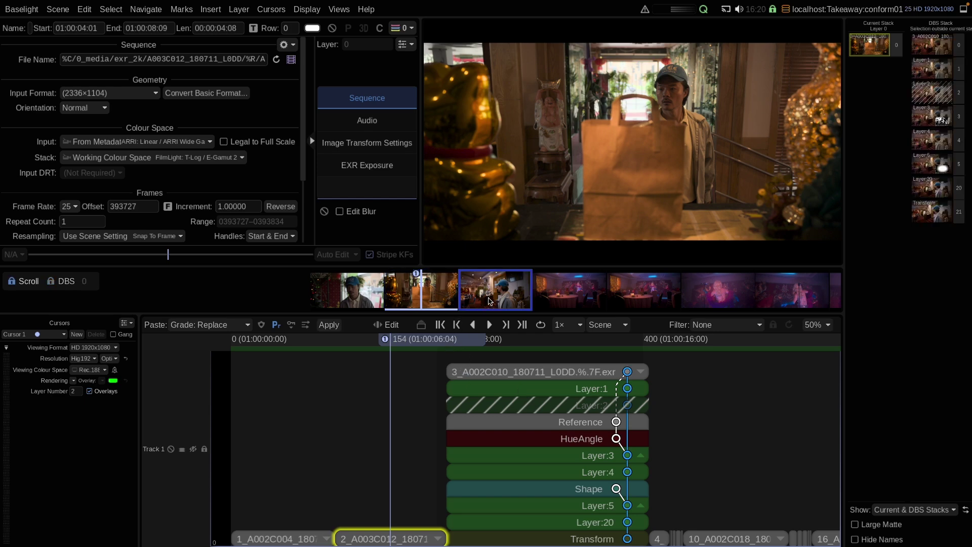
{"action": "left_click_drag", "start_coordinate": [491, 296], "coordinate": [413, 297]}
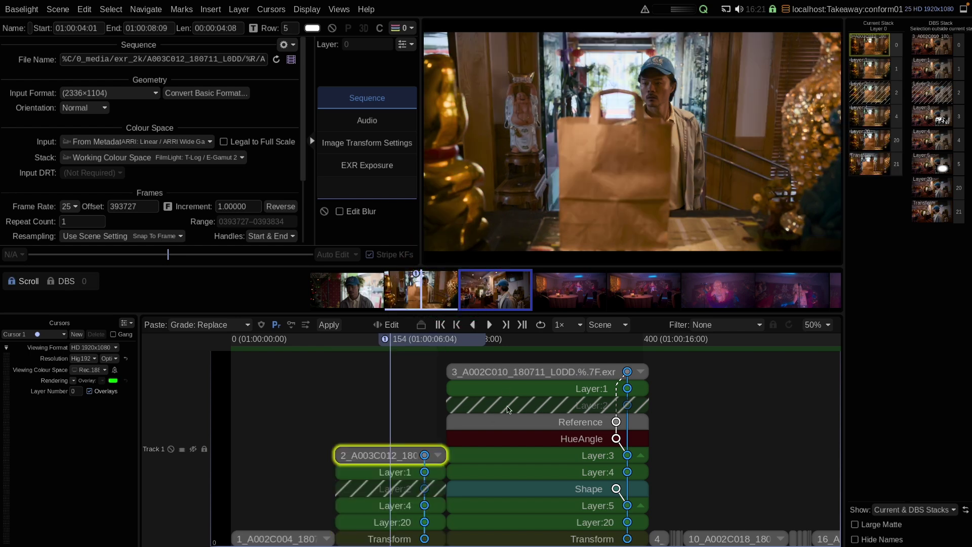
{"action": "mouse_move", "coordinate": [276, 324]}
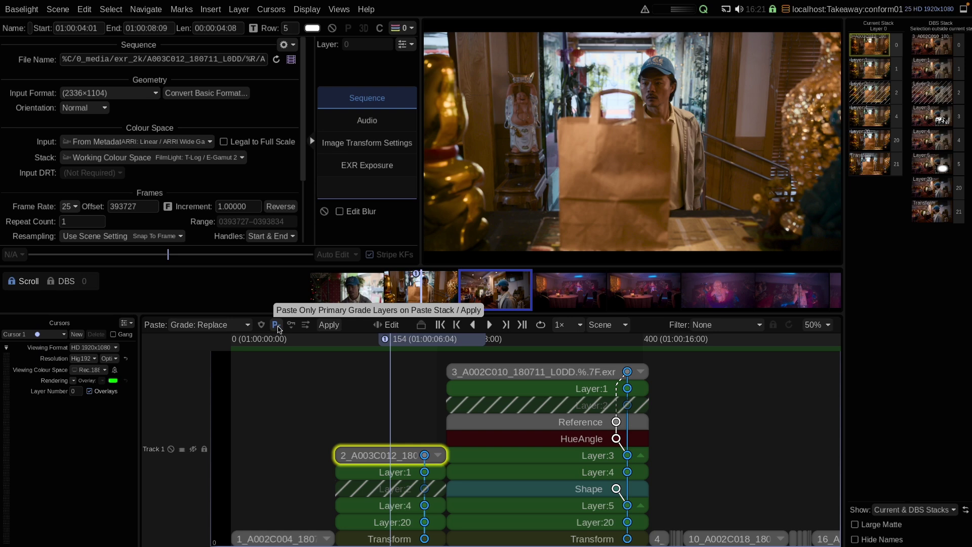
{"action": "left_click", "coordinate": [278, 328]}
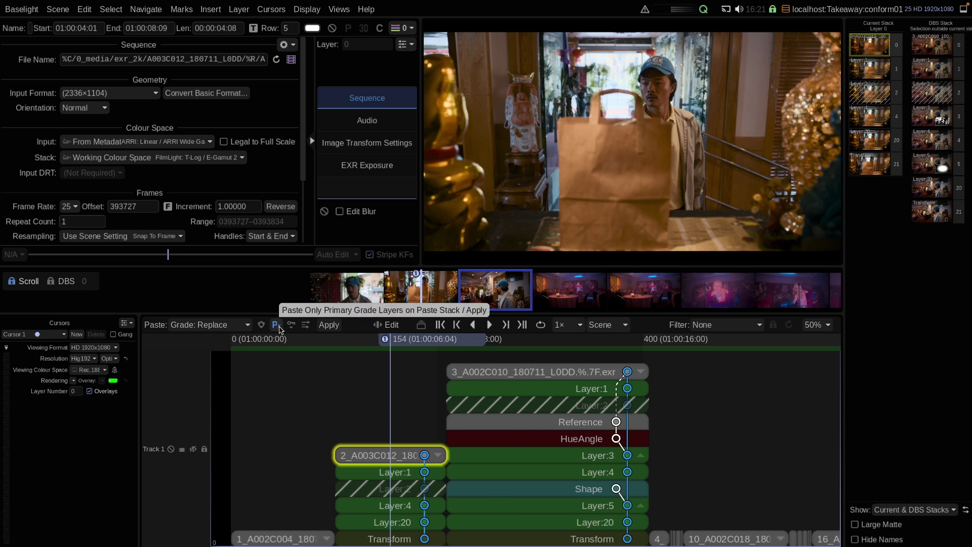
{"action": "left_click", "coordinate": [278, 326]}
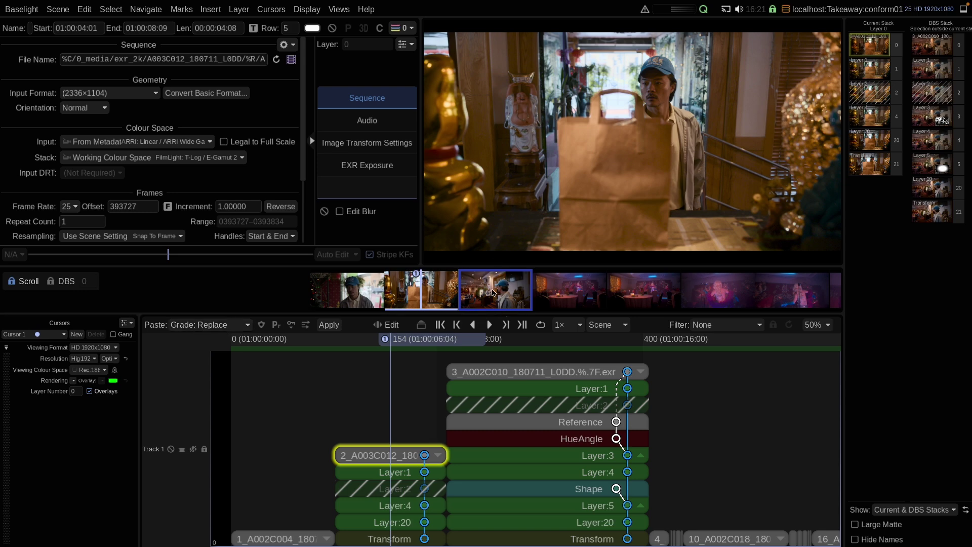
{"action": "left_click", "coordinate": [423, 295]}
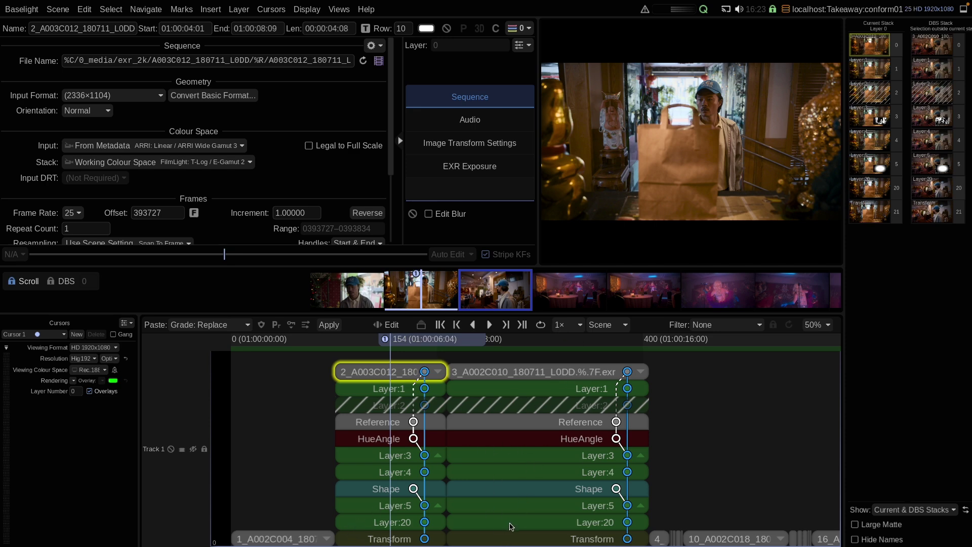
Rename the paper-bag shot's Layer:20 to 'Layer:20 Look'
{"action": "left_click", "coordinate": [509, 524]}
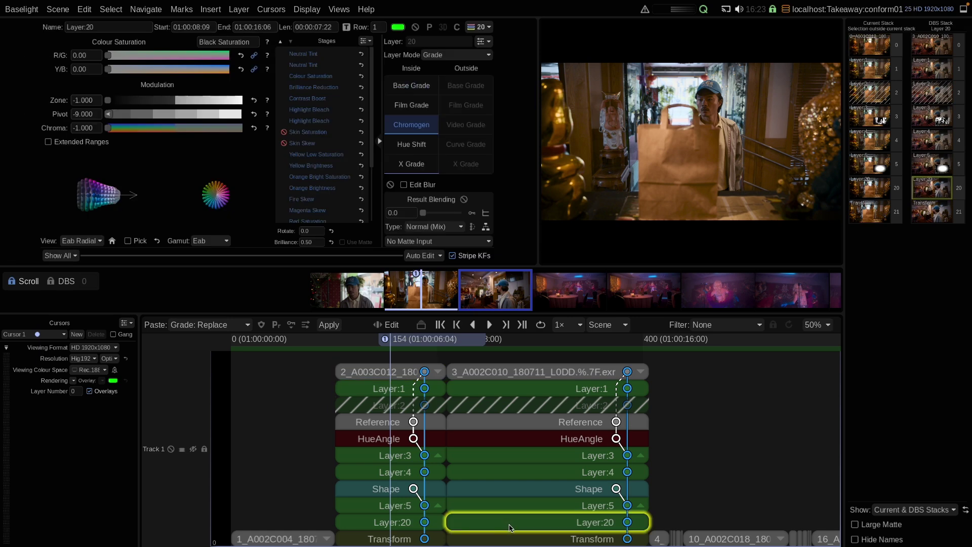
{"action": "left_click", "coordinate": [114, 27]}
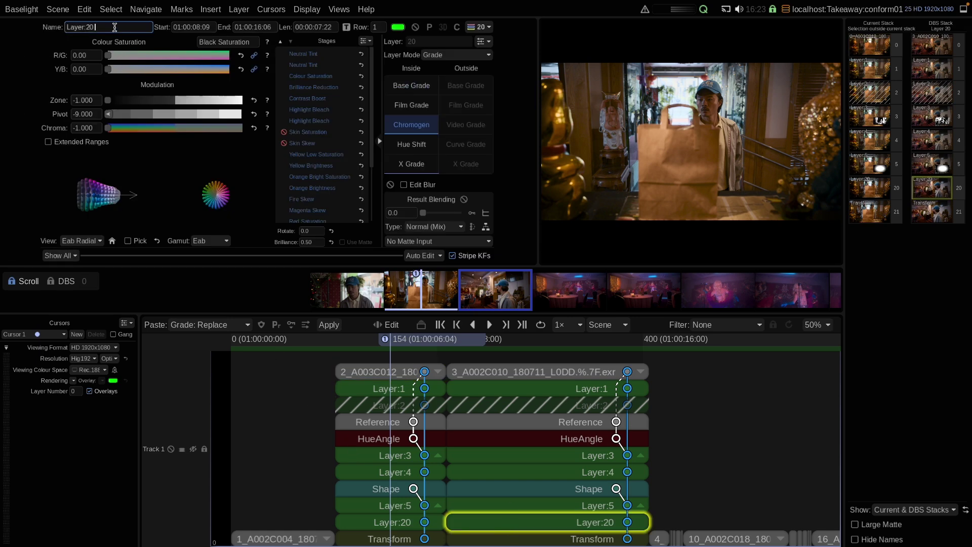
{"action": "type", "text": "Look"}
{"action": "key", "text": "Return"}
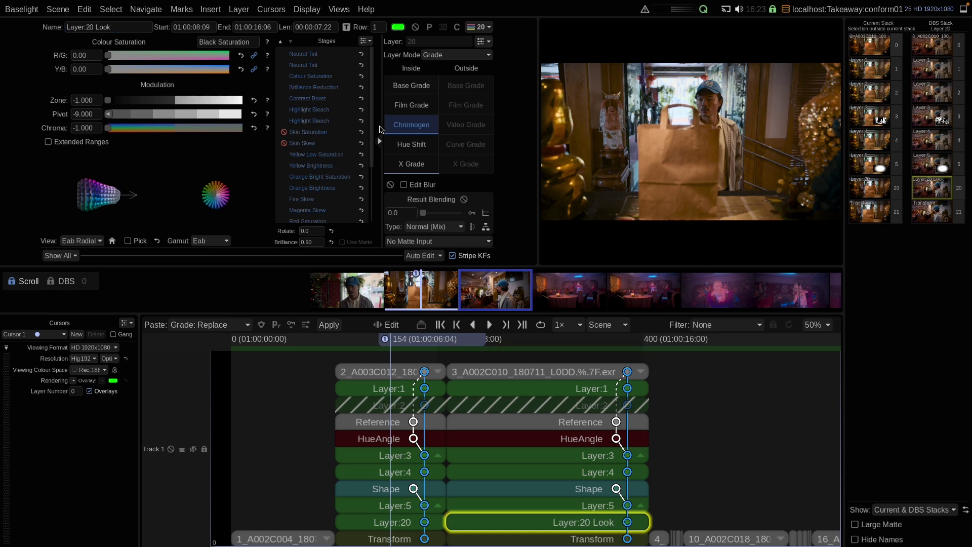
Change the Layer:20 Look colour tag from green to orange
{"action": "left_click", "coordinate": [398, 29]}
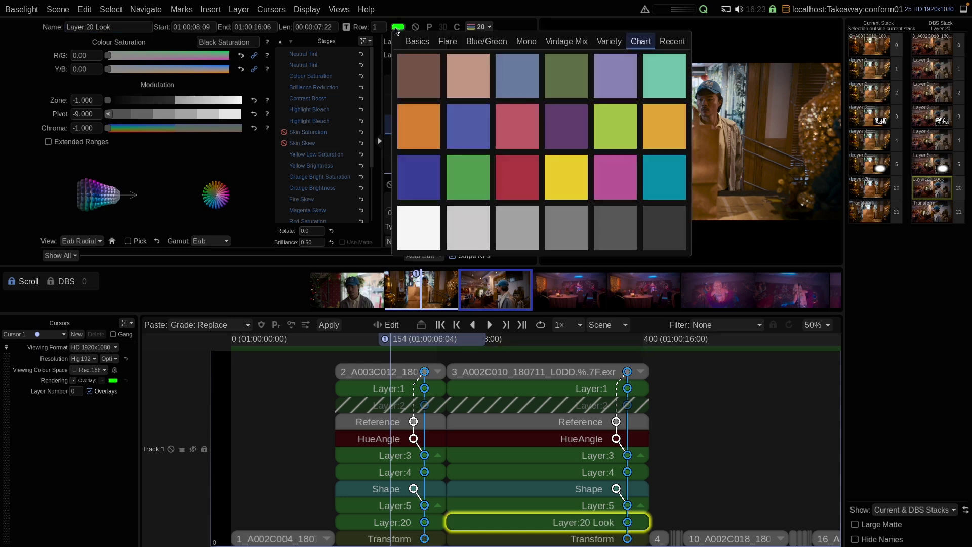
{"action": "left_click", "coordinate": [655, 132]}
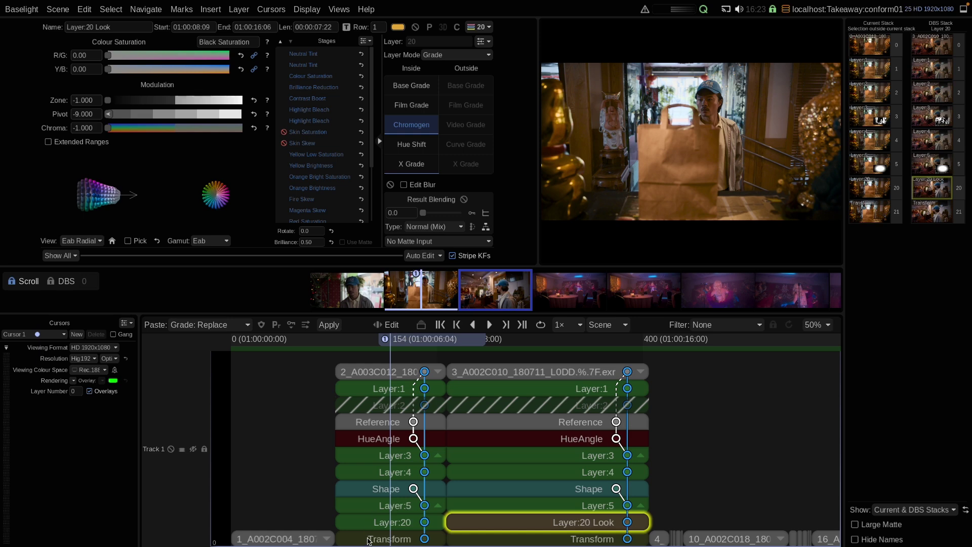
{"action": "left_click", "coordinate": [368, 540]}
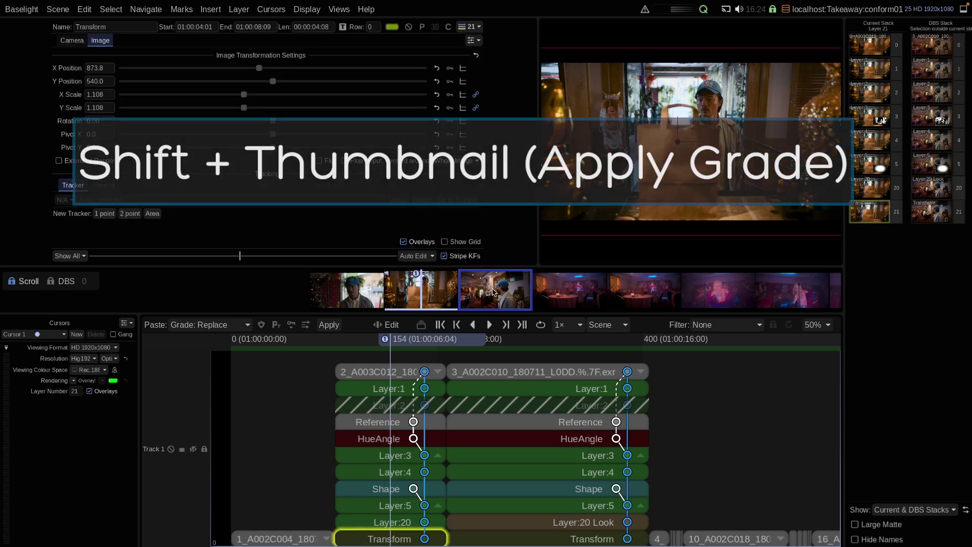
Apply the Layer:20 Look grade to the earlier shot, then open shot 1's Layer:1 grade
{"action": "left_click", "coordinate": [492, 291], "text": "shift"}
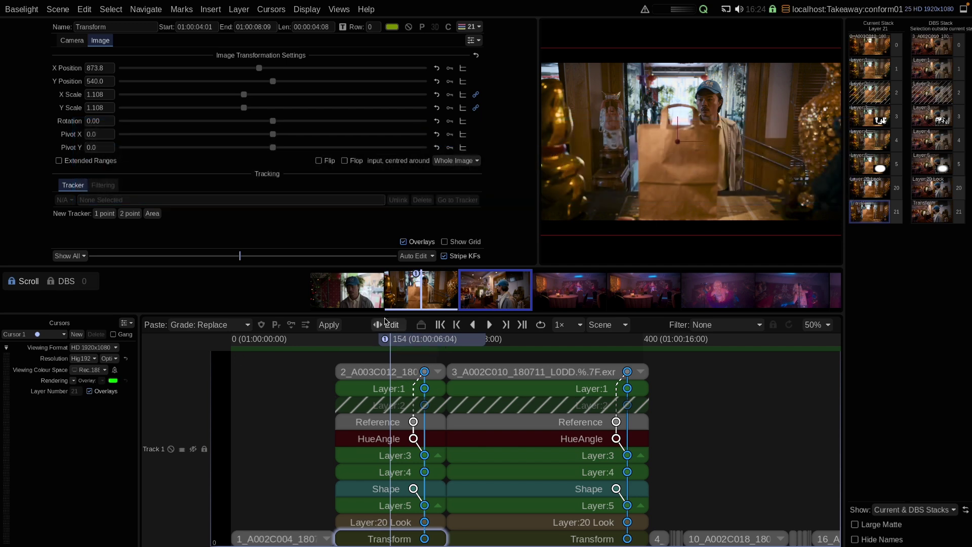
{"action": "left_click_drag", "start_coordinate": [404, 340], "coordinate": [303, 340]}
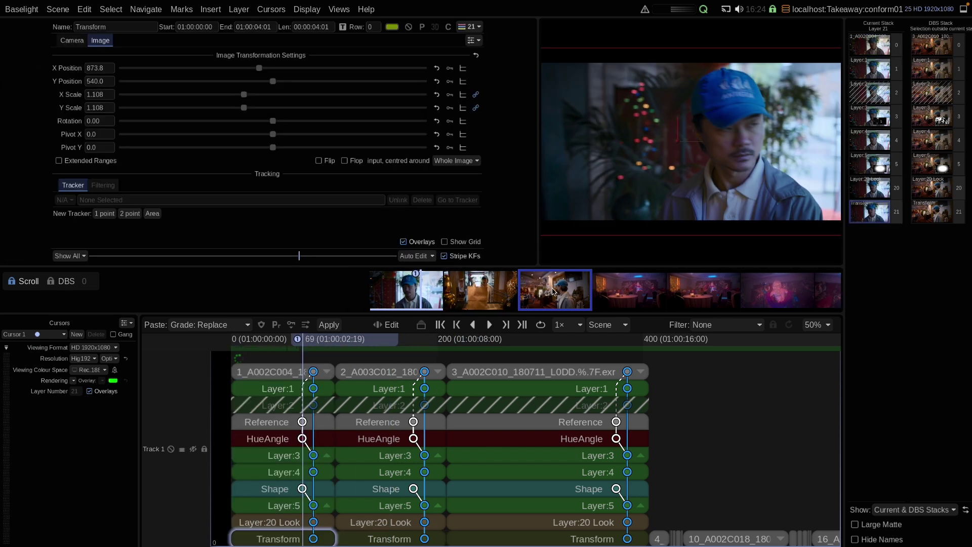
{"action": "left_click", "coordinate": [270, 388]}
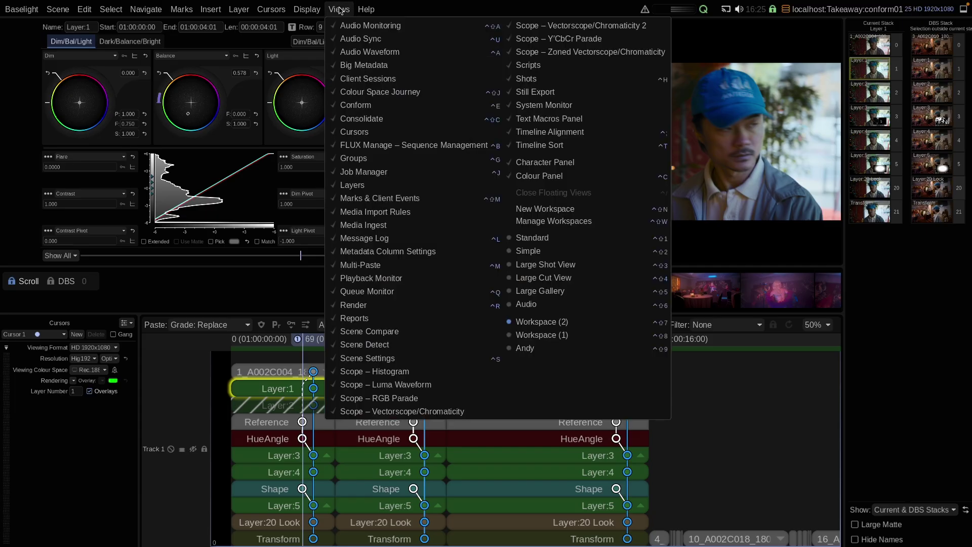
In the Render view, select the QT for Approval deliverable and enable it for rendering
{"action": "left_click", "coordinate": [354, 305]}
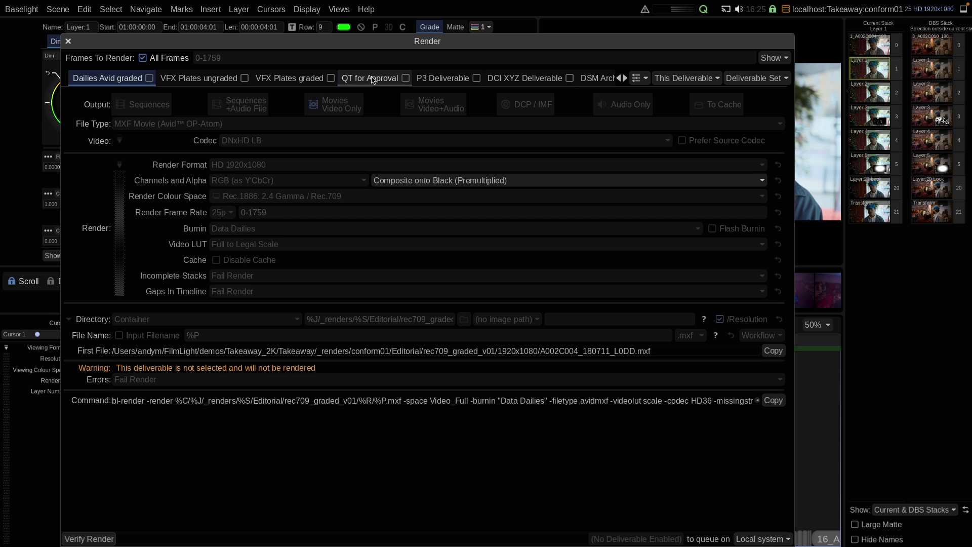
{"action": "left_click", "coordinate": [372, 79]}
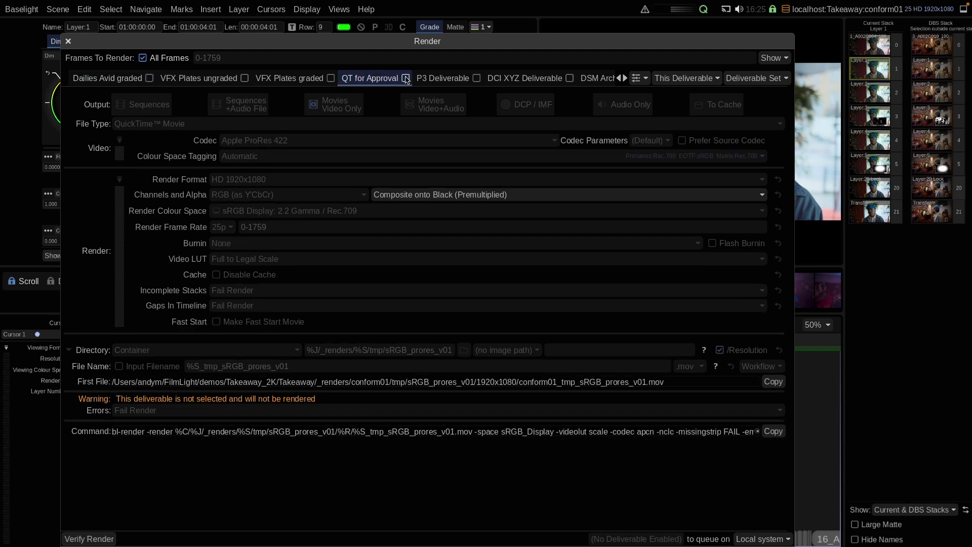
{"action": "left_click", "coordinate": [406, 78]}
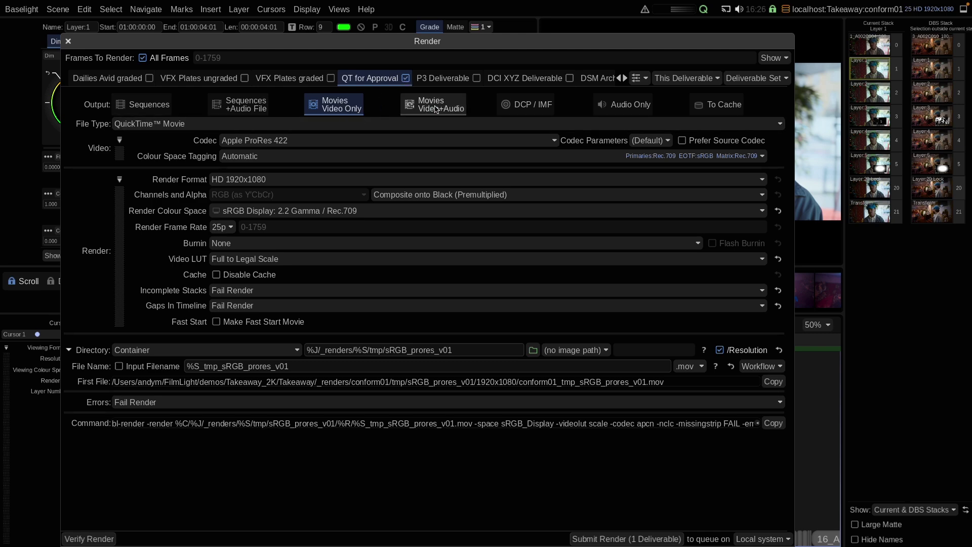
Keep the movie video-only and set Render Colour Space to Rec.1886: 2.4 Gamma / Rec.709
{"action": "left_click", "coordinate": [434, 101]}
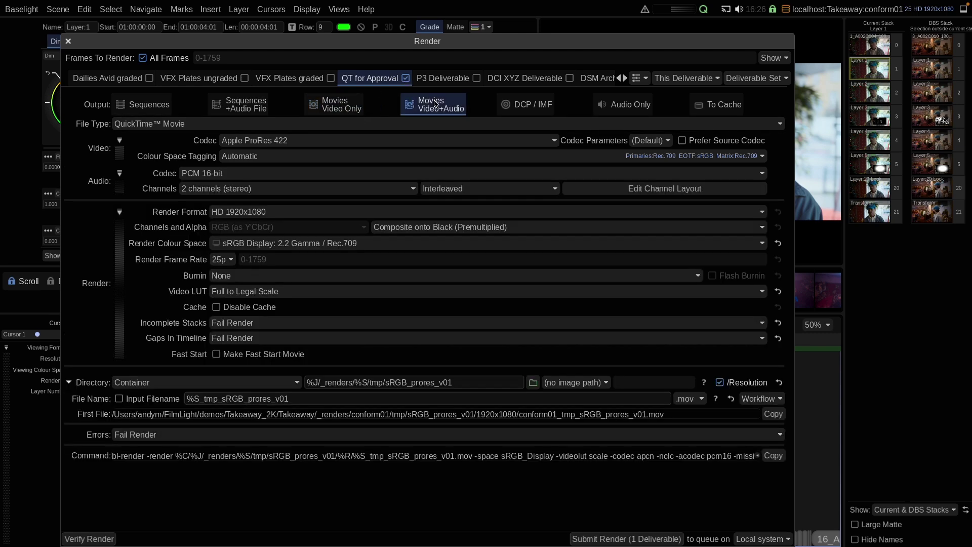
{"action": "left_click", "coordinate": [336, 104]}
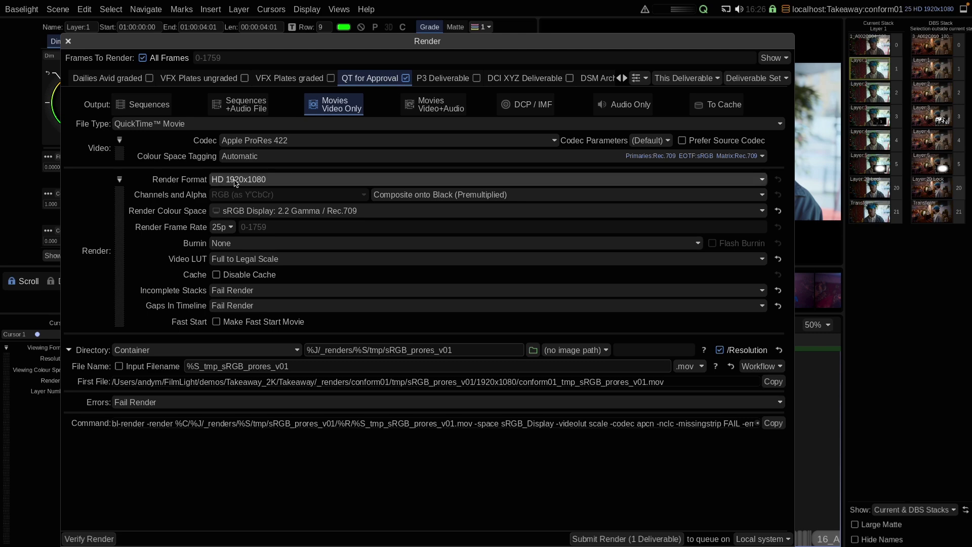
{"action": "left_click", "coordinate": [251, 212]}
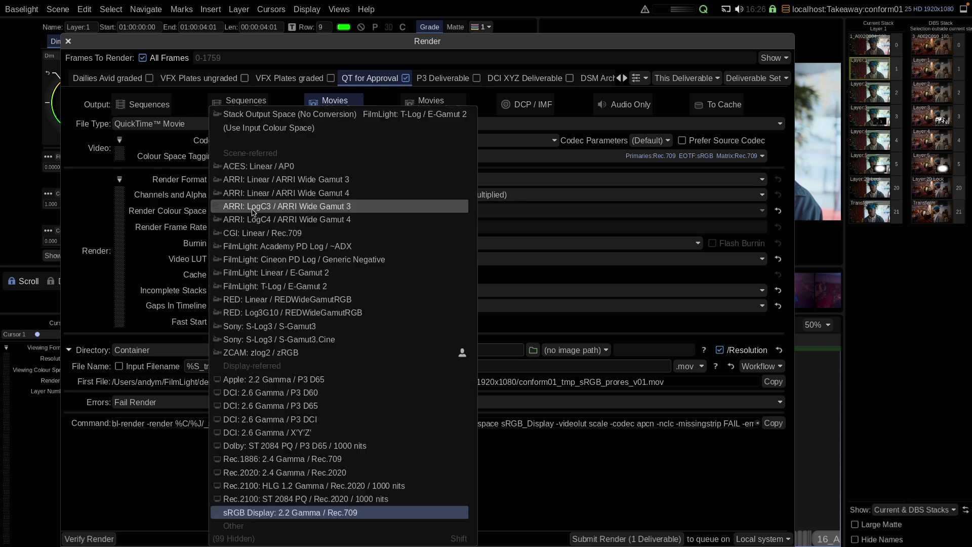
{"action": "left_click", "coordinate": [278, 459]}
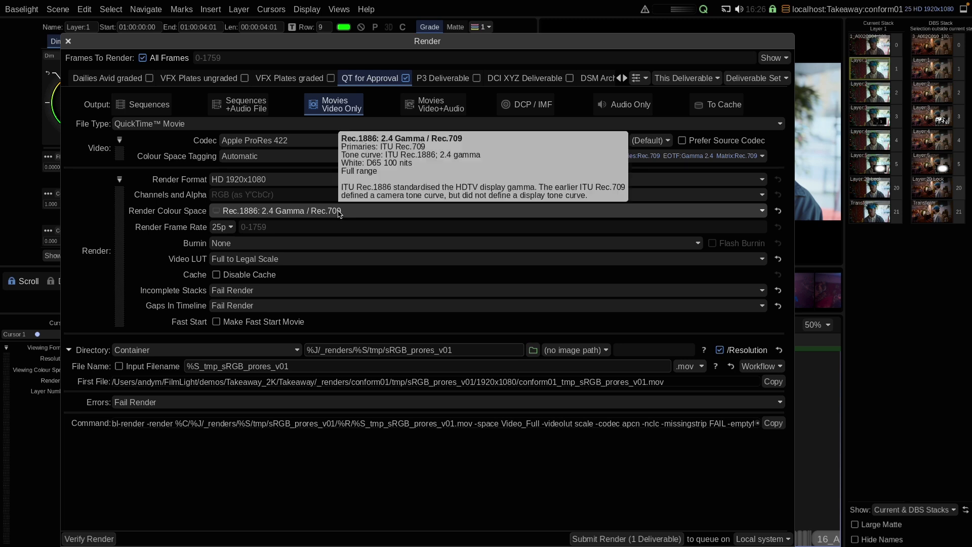
Set output directory /renders/%{ISODate}, file name Takeaway_graded_v1, and untick /Resolution
{"action": "left_click", "coordinate": [444, 351]}
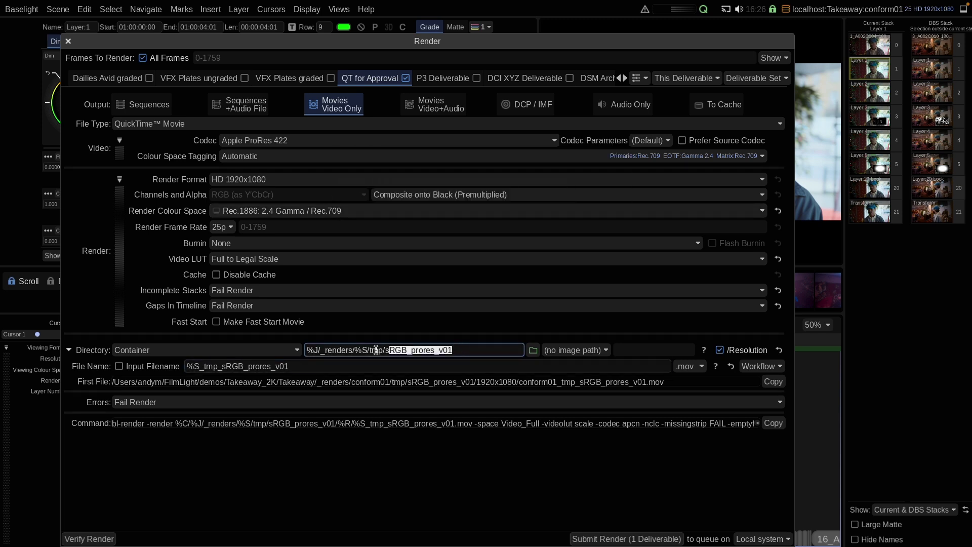
{"action": "left_click_drag", "start_coordinate": [465, 349], "coordinate": [279, 364]}
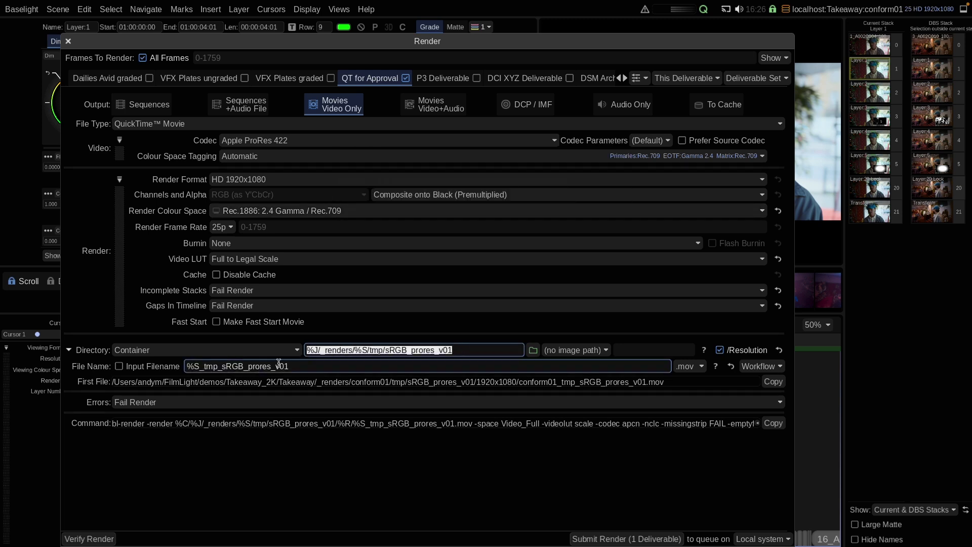
{"action": "type", "text": "/render"}
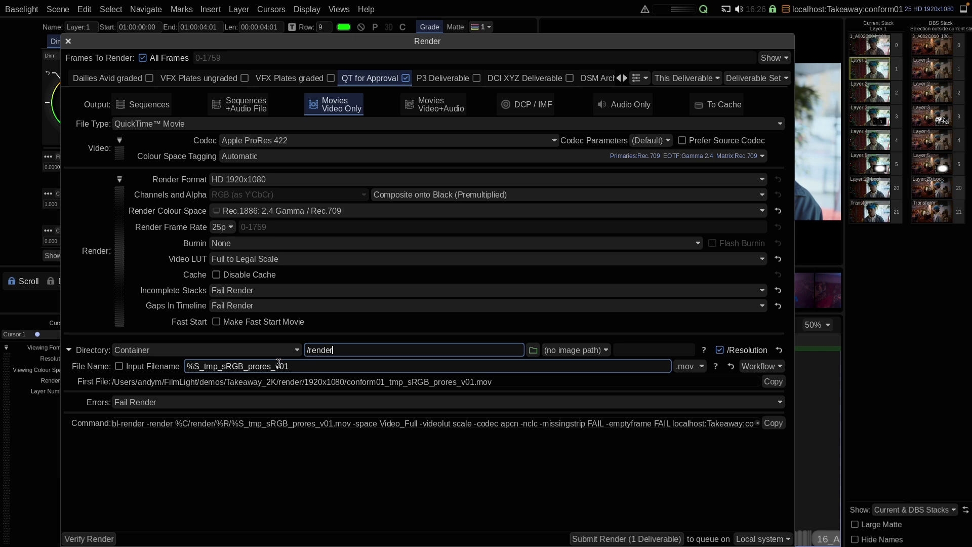
{"action": "type", "text": "s"}
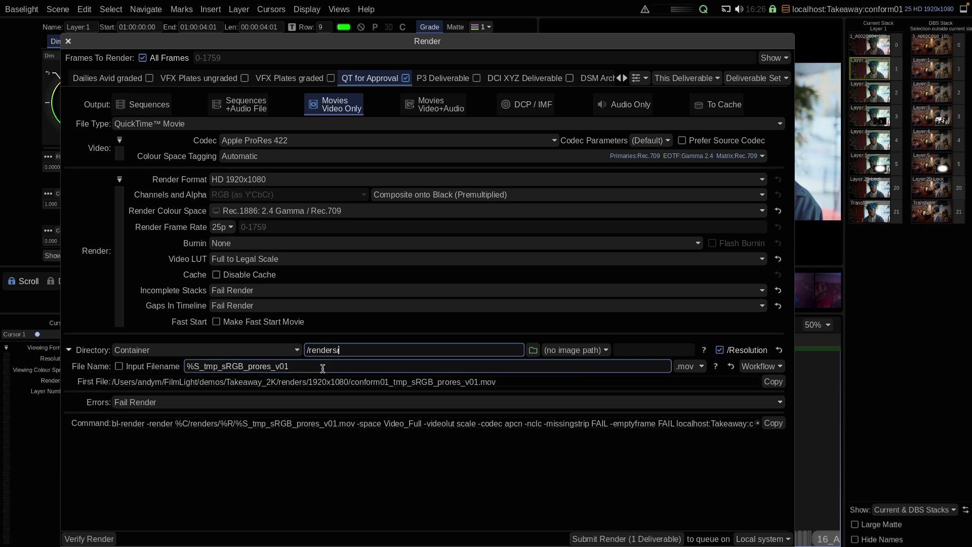
{"action": "type", "text": "/%"}
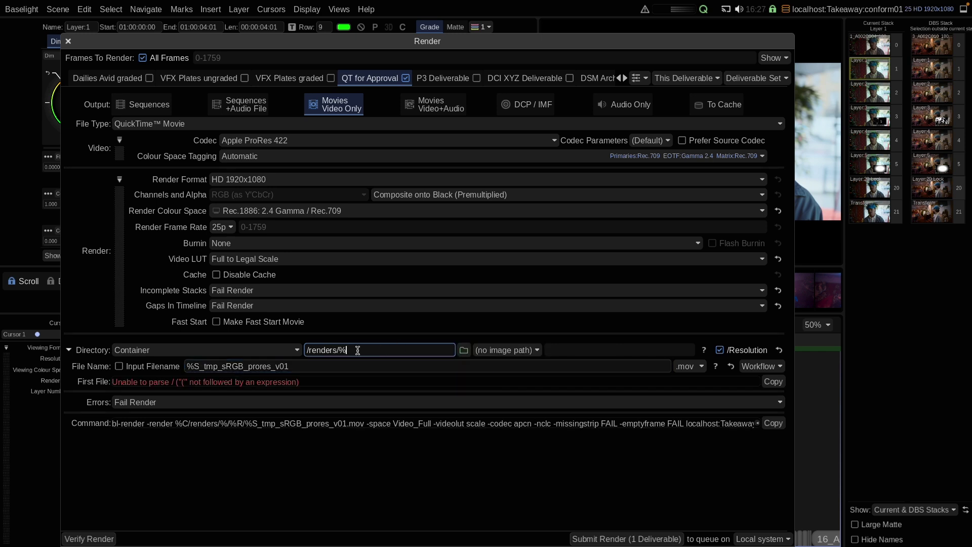
{"action": "type", "text": "{ISODate"}
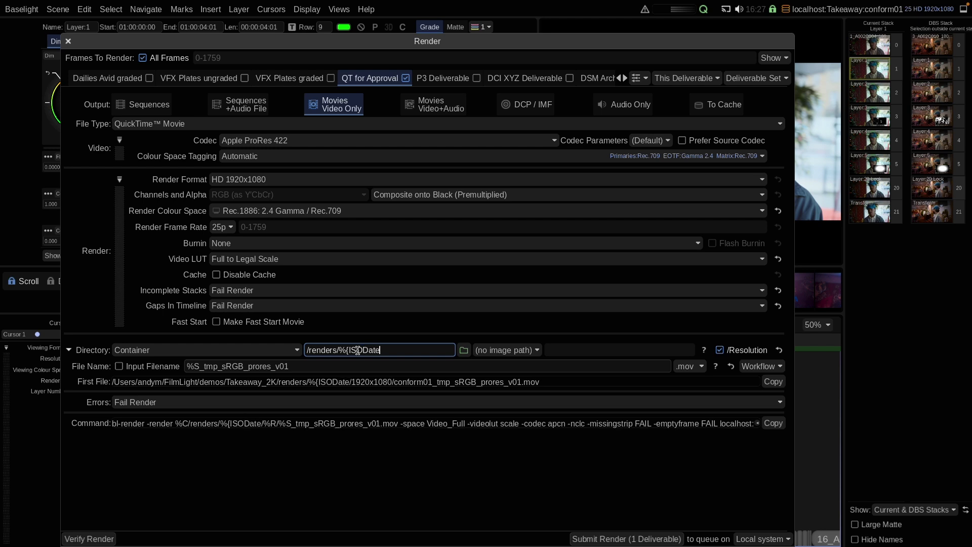
{"action": "type", "text": "}"}
{"action": "left_click_drag", "start_coordinate": [291, 367], "coordinate": [157, 372]}
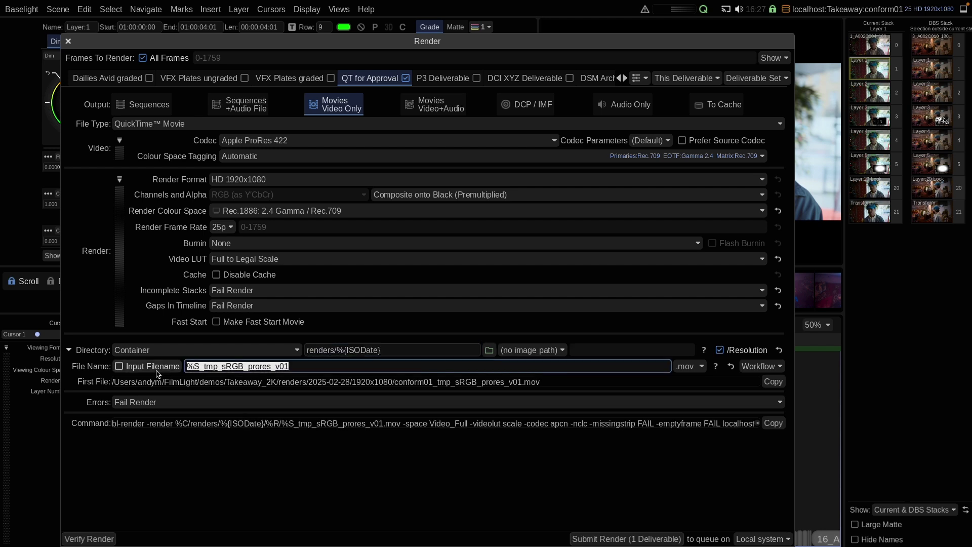
{"action": "type", "text": "T"}
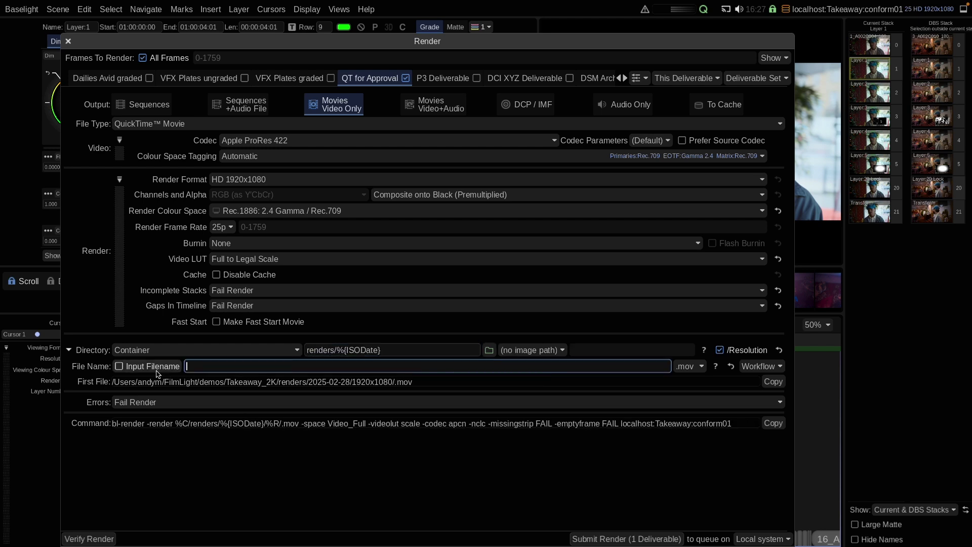
{"action": "type", "text": "akeaway_grade"}
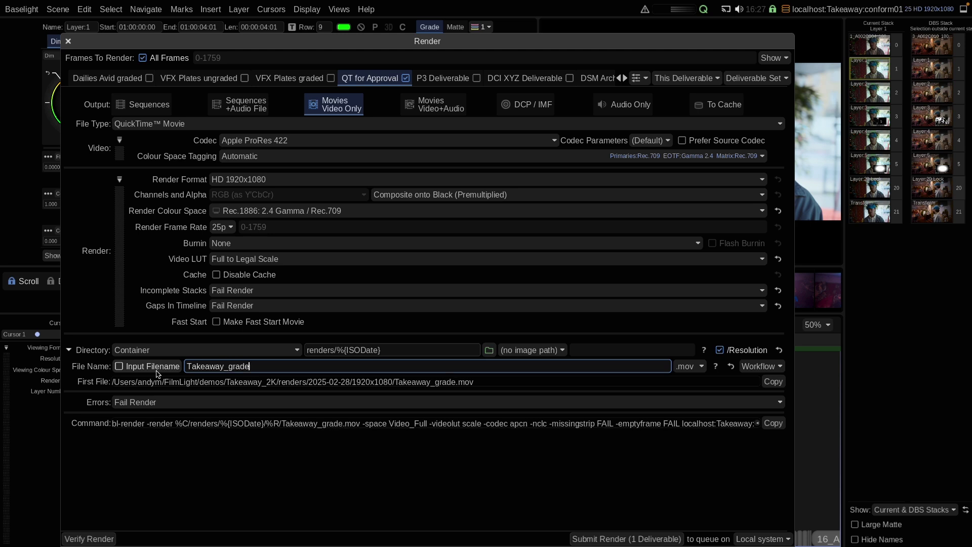
{"action": "type", "text": "d_v1"}
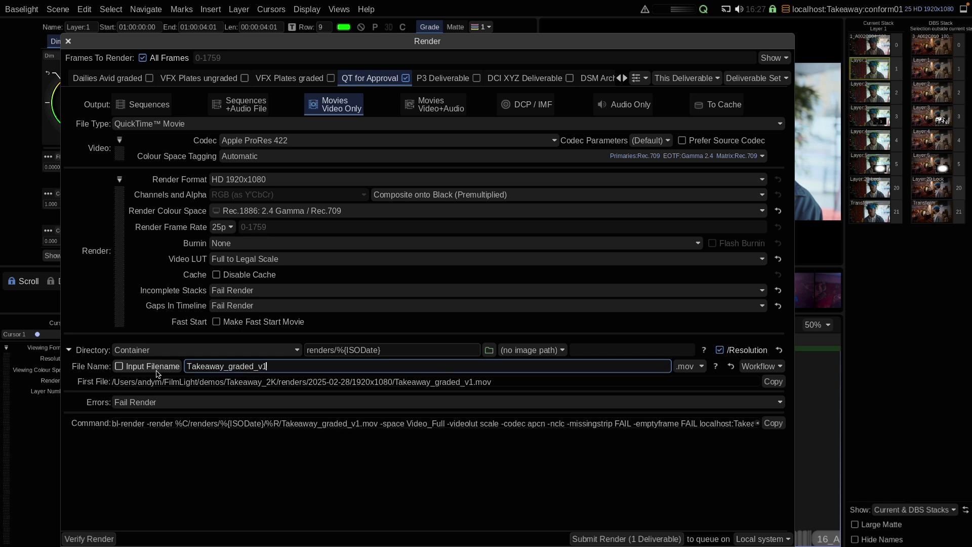
{"action": "key", "text": "Return"}
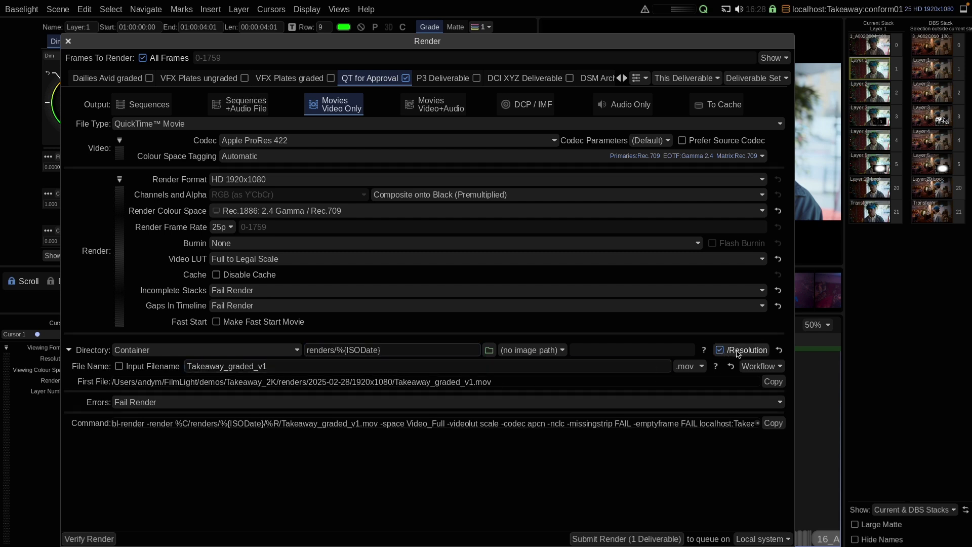
{"action": "left_click", "coordinate": [721, 350]}
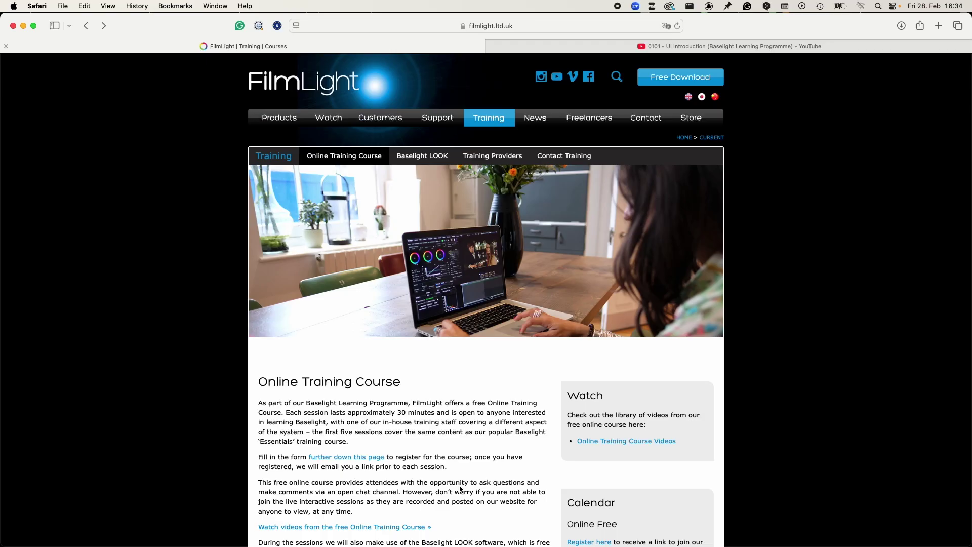
Browse FilmLight's All Free Online Training Videos, then switch to the YouTube 0101 UI Introduction video
{"action": "left_click", "coordinate": [626, 440]}
{"action": "scroll", "coordinate": [612, 421], "scroll_direction": "down", "scroll_amount": 10}
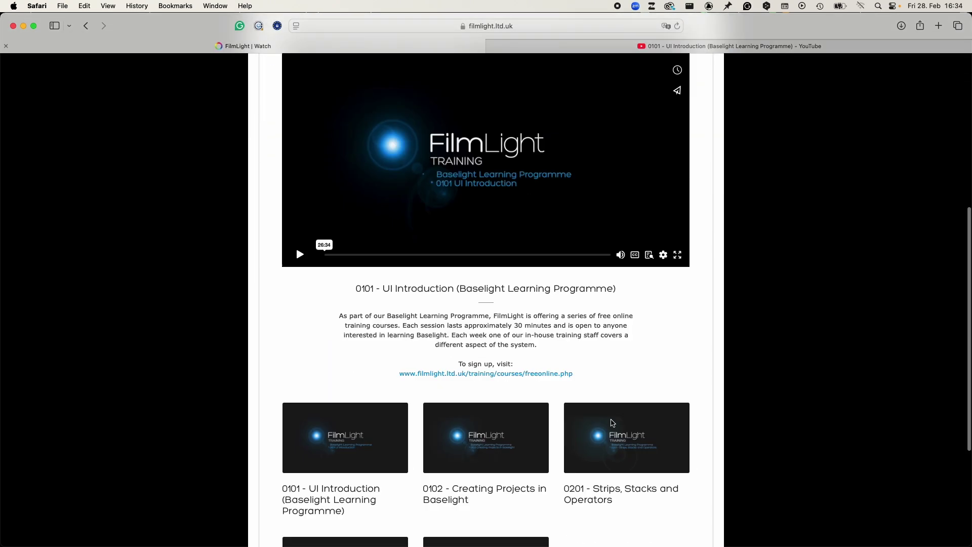
{"action": "scroll", "coordinate": [654, 332], "scroll_direction": "up", "scroll_amount": 5}
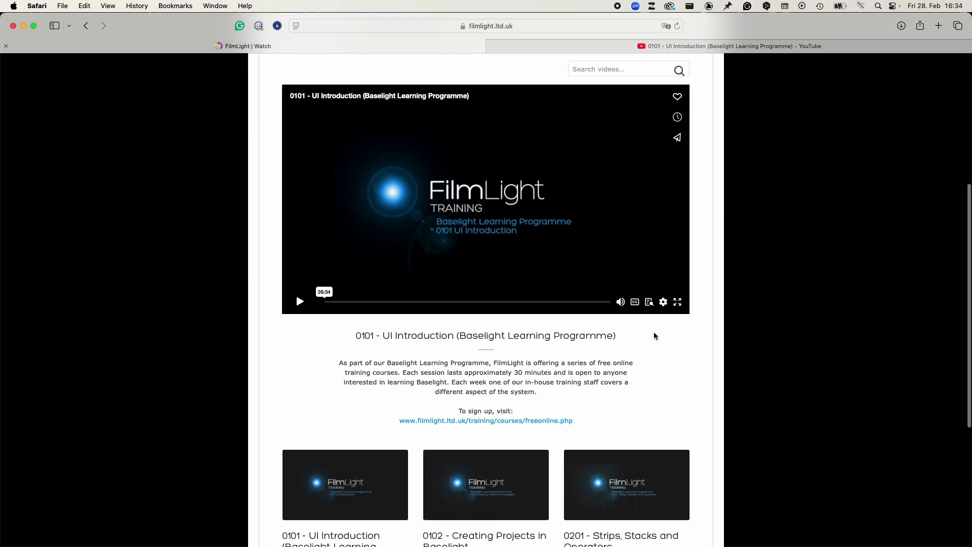
{"action": "scroll", "coordinate": [654, 332], "scroll_direction": "up", "scroll_amount": 5}
{"action": "left_click", "coordinate": [425, 266]}
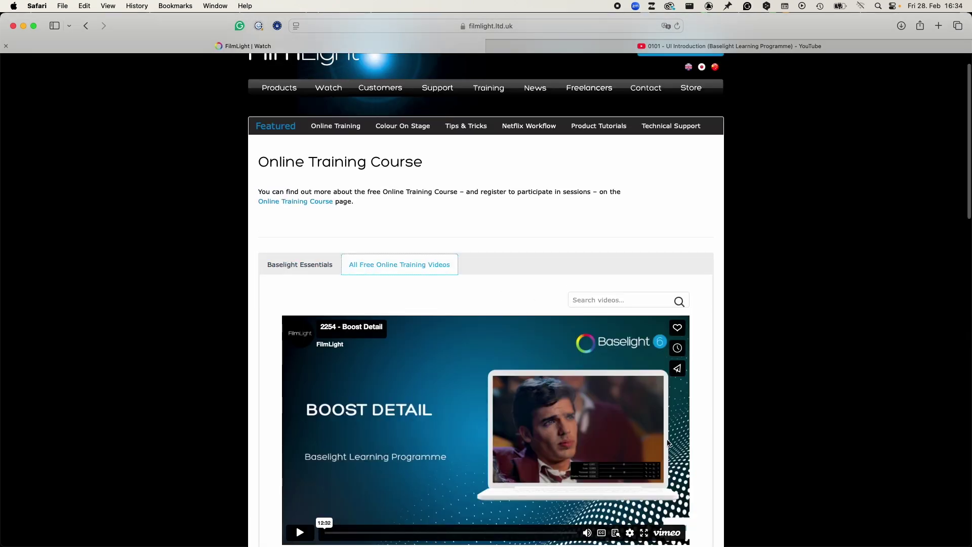
{"action": "scroll", "coordinate": [667, 443], "scroll_direction": "down", "scroll_amount": 5}
{"action": "scroll", "coordinate": [667, 443], "scroll_direction": "down", "scroll_amount": 5}
{"action": "scroll", "coordinate": [668, 440], "scroll_direction": "down", "scroll_amount": 1}
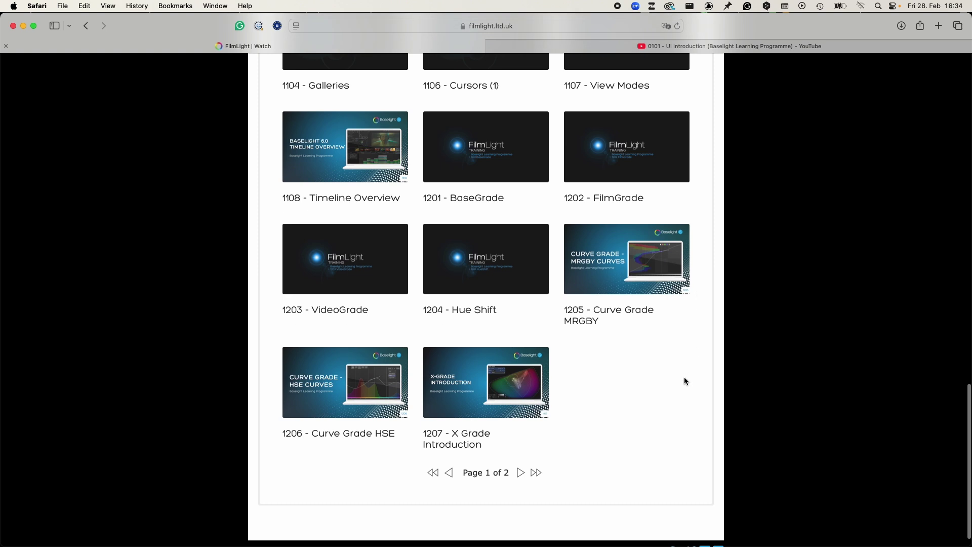
{"action": "left_click", "coordinate": [665, 44]}
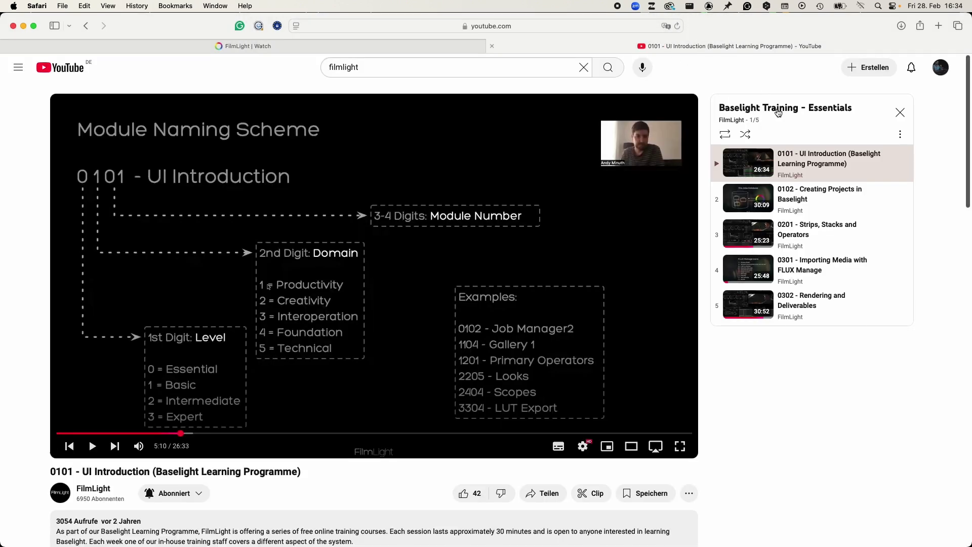